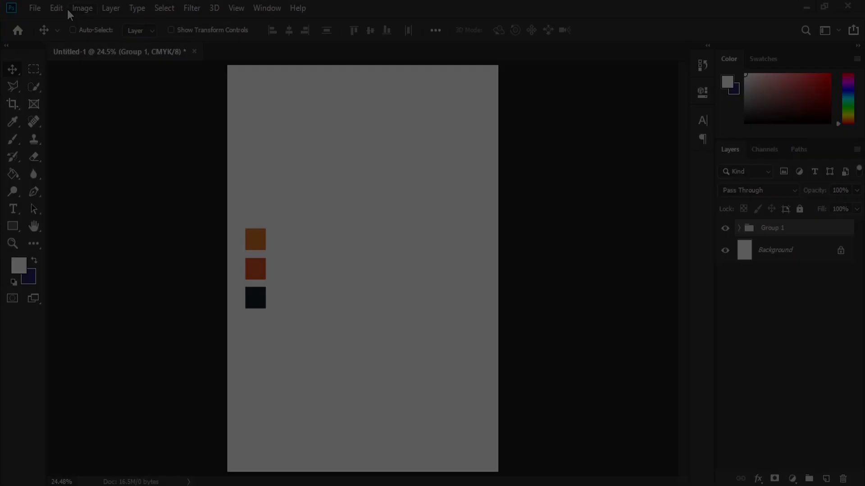
Switch to the Photoshop document holding the orange, red-orange and navy colour swatches
{"action": "left_click", "coordinate": [35, 7]}
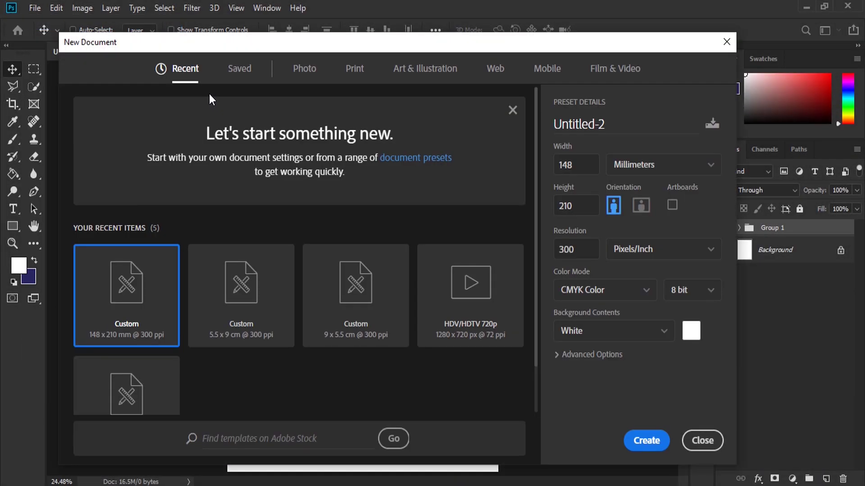
Create a new A5 print document of 14.8 × 21 cm at 300 ppi in CMYK
{"action": "left_click", "coordinate": [354, 72]}
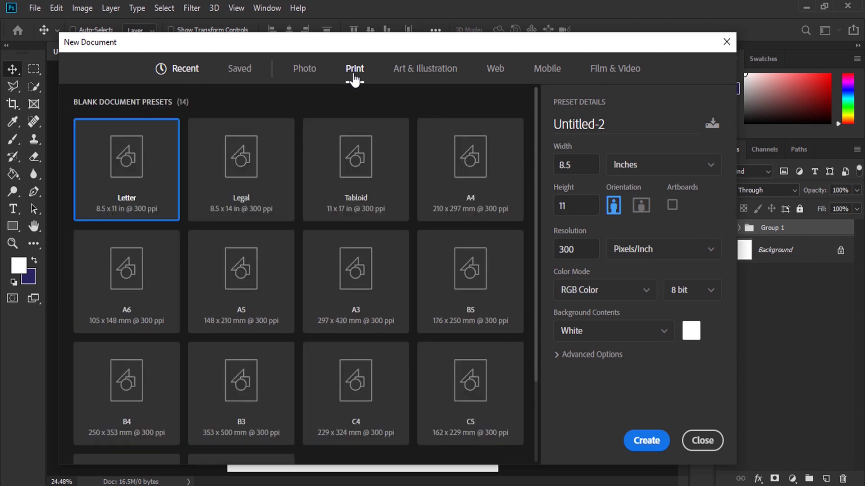
{"action": "left_click", "coordinate": [235, 270]}
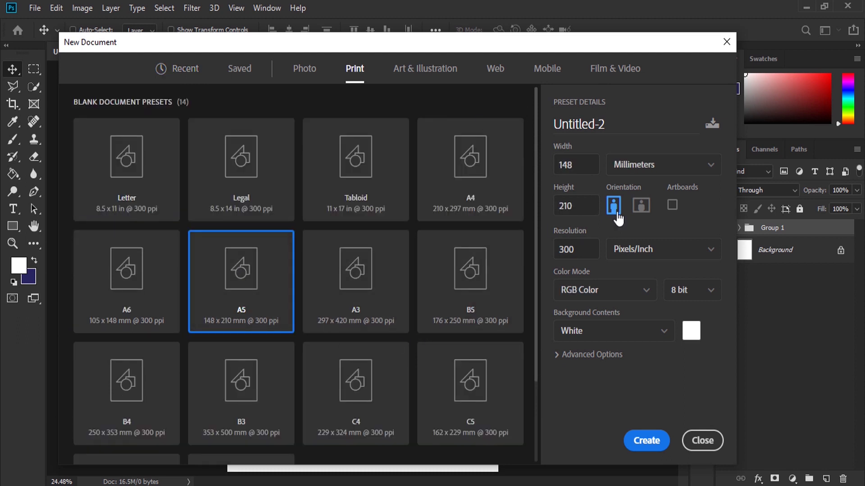
{"action": "left_click", "coordinate": [643, 174]}
{"action": "left_click", "coordinate": [624, 258]}
{"action": "double_click", "coordinate": [566, 164]}
{"action": "left_click", "coordinate": [577, 207]}
{"action": "double_click", "coordinate": [587, 252]}
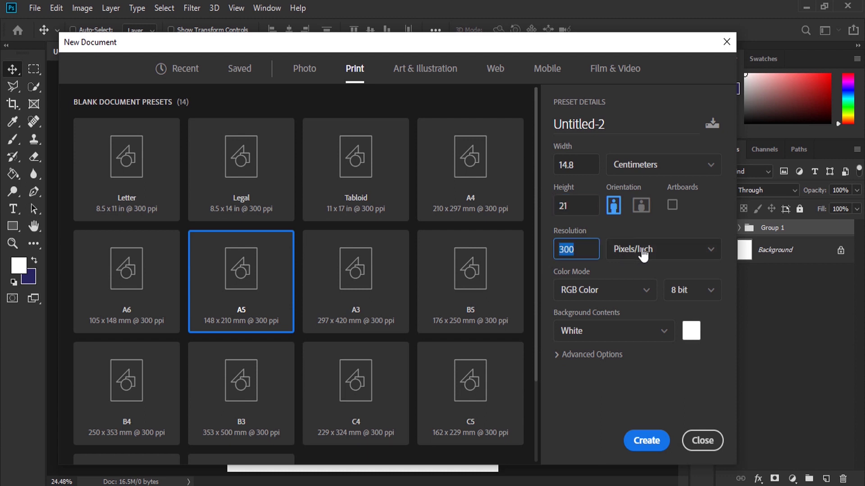
{"action": "left_click", "coordinate": [601, 292]}
{"action": "left_click", "coordinate": [594, 384]}
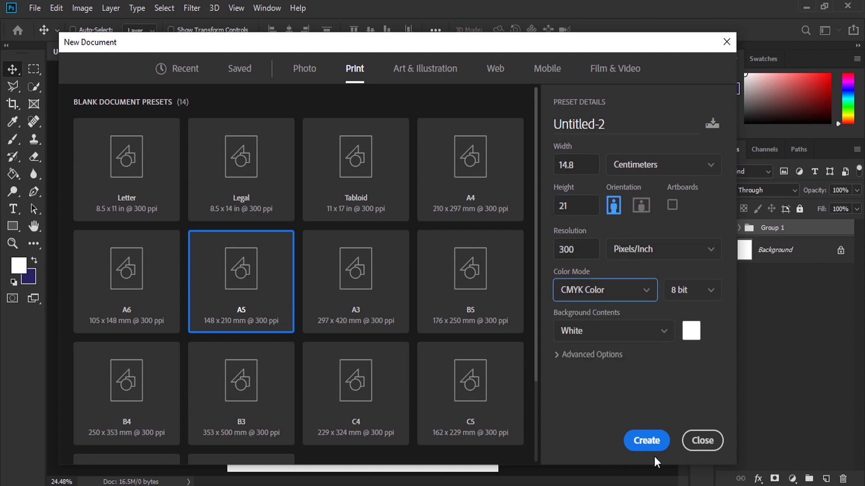
{"action": "left_click", "coordinate": [647, 439]}
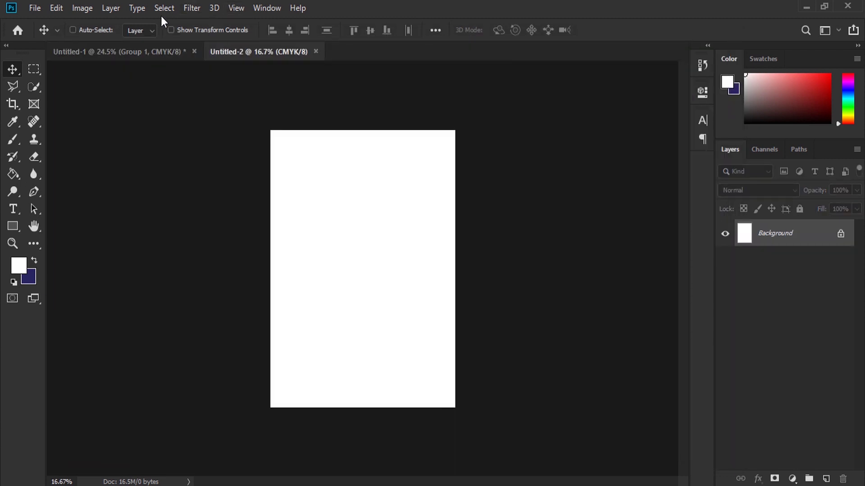
Return to the swatch document, fit the page on screen and add a new layer
{"action": "left_click", "coordinate": [153, 52]}
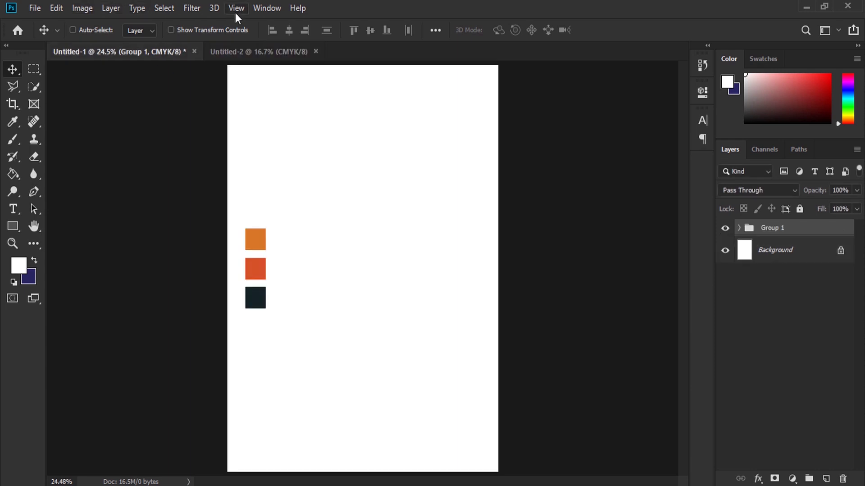
{"action": "left_click", "coordinate": [233, 10]}
{"action": "left_click", "coordinate": [301, 135]}
{"action": "left_click_drag", "start_coordinate": [37, 195], "coordinate": [69, 193]}
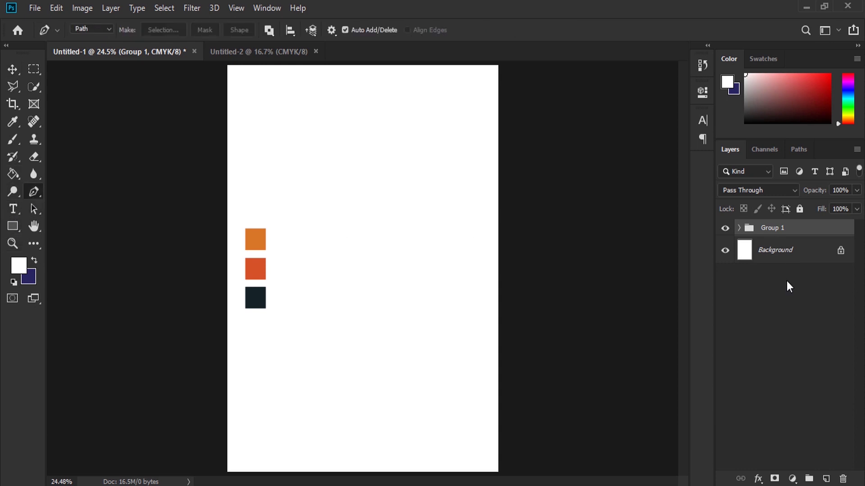
{"action": "left_click", "coordinate": [827, 479]}
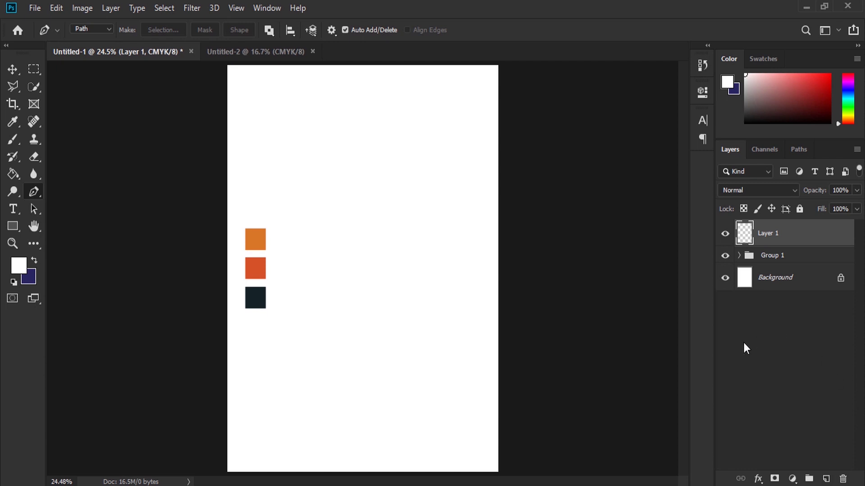
Pen a triangular path across the page's bottom-right corner
{"action": "key", "text": "shift+p"}
{"action": "left_click", "coordinate": [501, 336]}
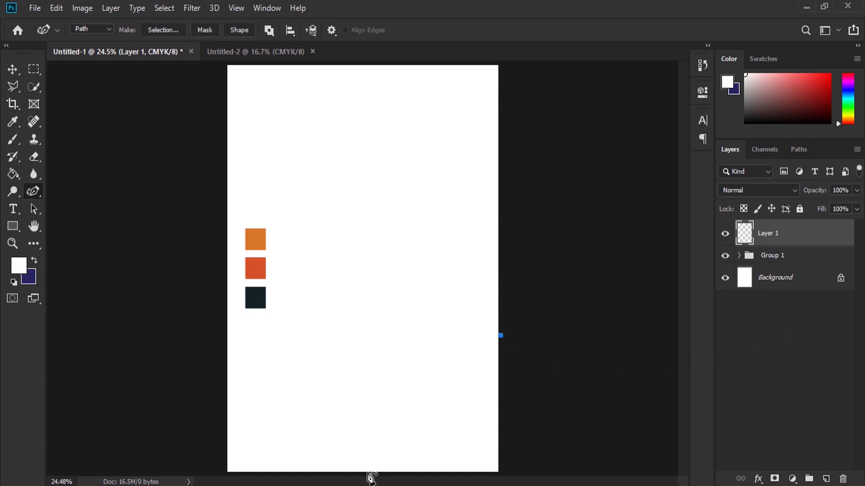
{"action": "left_click", "coordinate": [418, 475]}
{"action": "left_click_drag", "start_coordinate": [517, 476], "coordinate": [514, 473]}
{"action": "key", "text": "ctrl+z"}
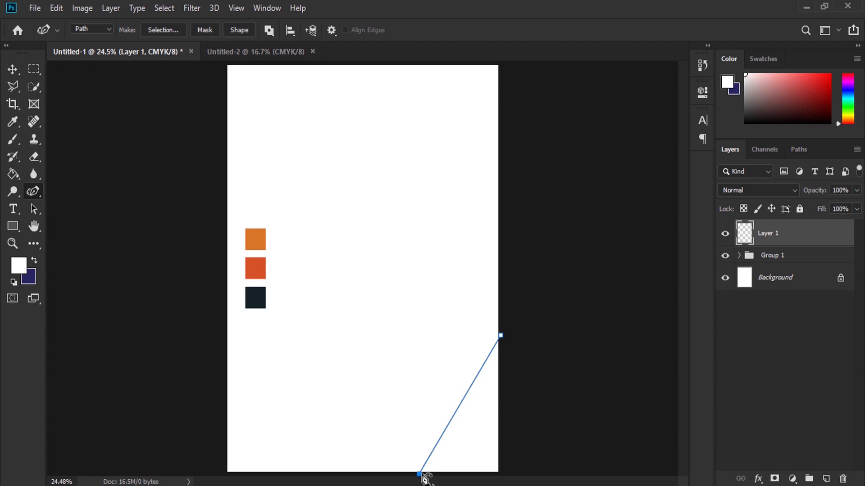
{"action": "left_click", "coordinate": [517, 474]}
{"action": "left_click", "coordinate": [500, 336]}
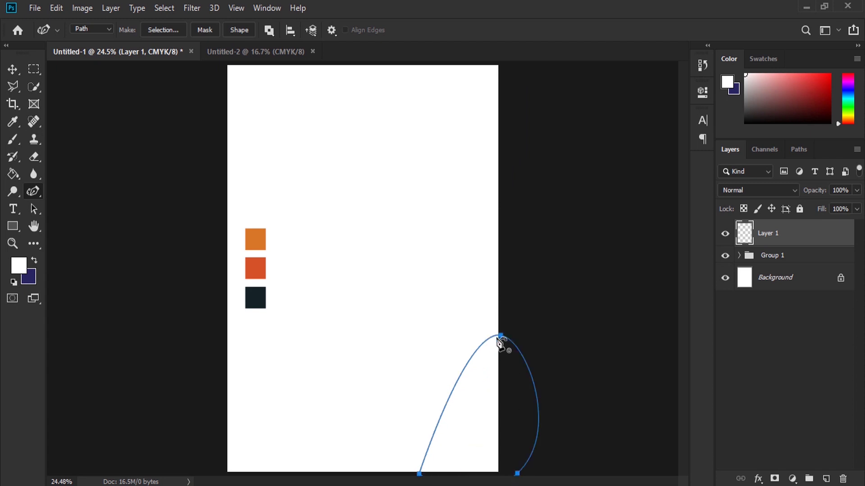
Zoom in, undo the curved segment and close the triangle with straight corners
{"action": "left_click", "coordinate": [13, 244]}
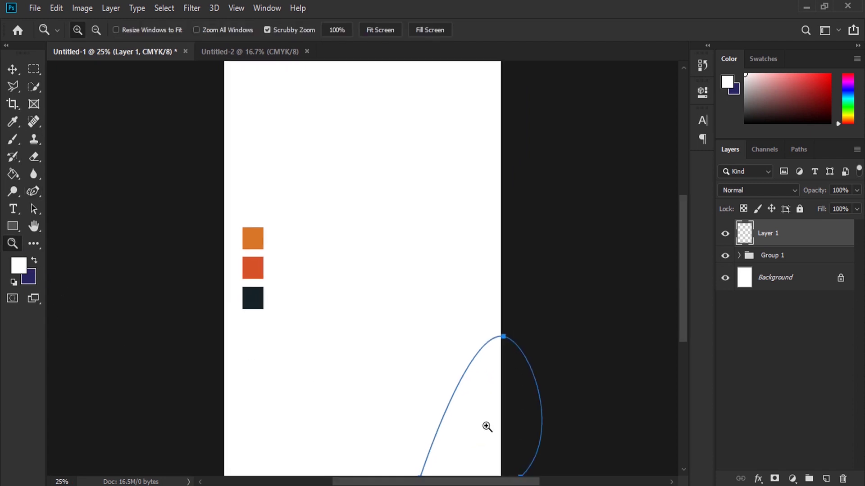
{"action": "left_click_drag", "start_coordinate": [487, 426], "coordinate": [460, 259]}
{"action": "key", "text": "ctrl+z"}
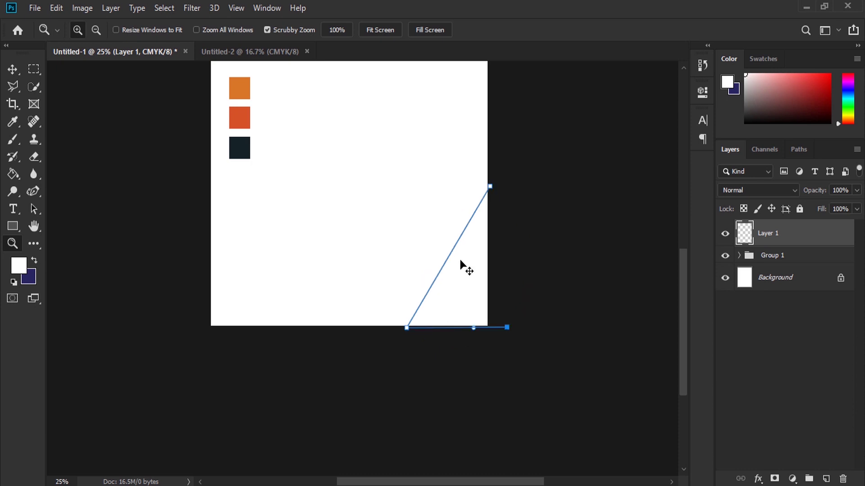
{"action": "left_click", "coordinate": [33, 191]}
{"action": "left_click", "coordinate": [68, 189]}
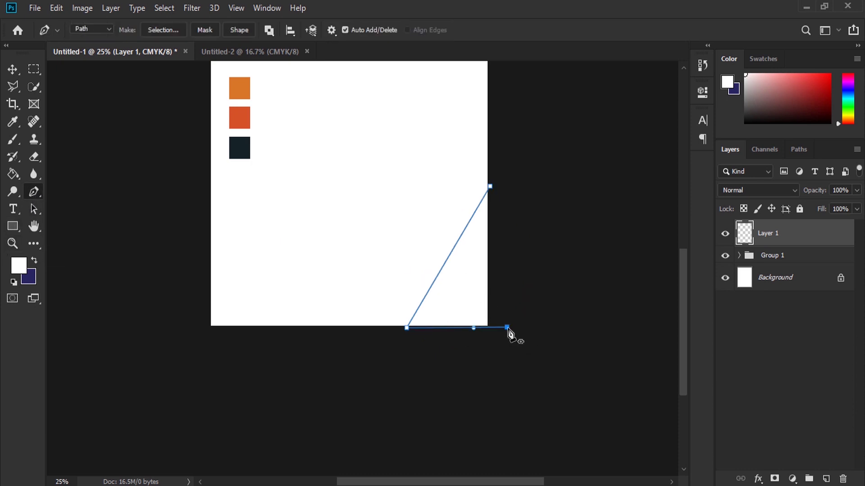
{"action": "left_click", "coordinate": [490, 187]}
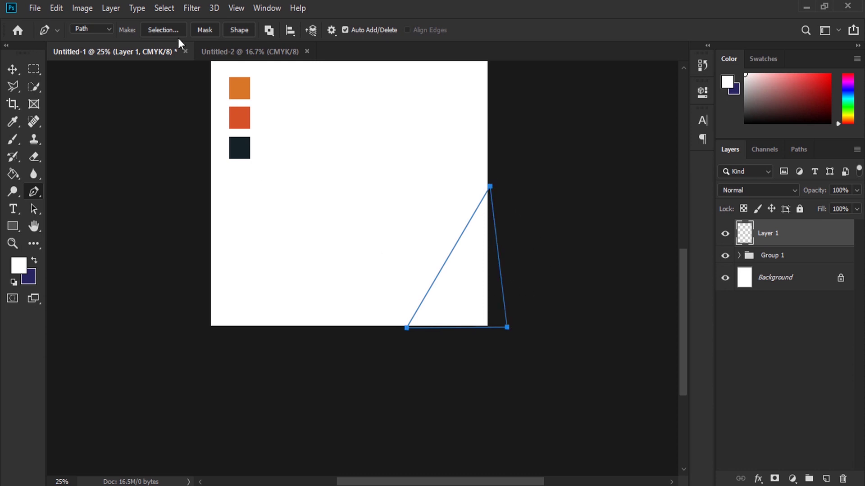
Make the triangle a shape filled with the top swatch's orange, then add a new layer
{"action": "left_click", "coordinate": [243, 30]}
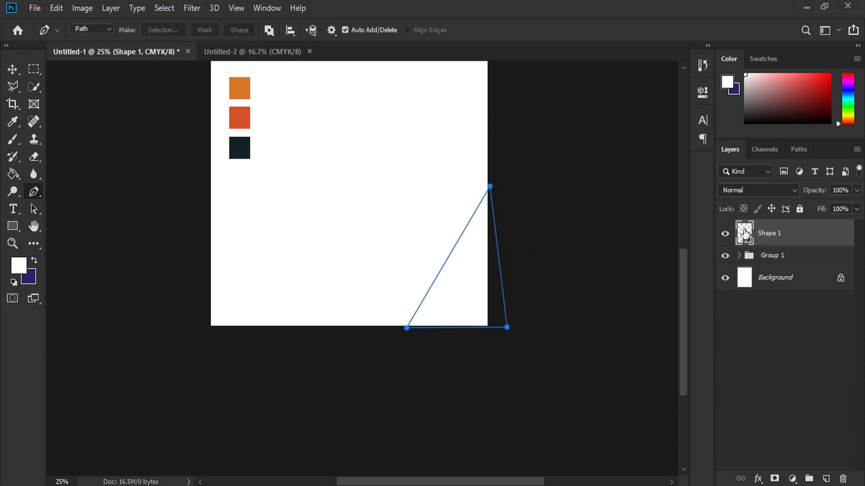
{"action": "double_click", "coordinate": [745, 234]}
{"action": "left_click", "coordinate": [244, 89]}
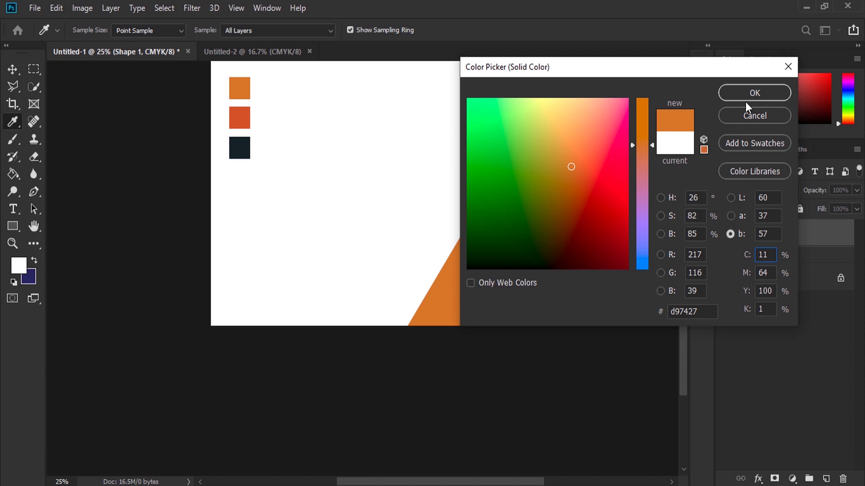
{"action": "left_click", "coordinate": [745, 97]}
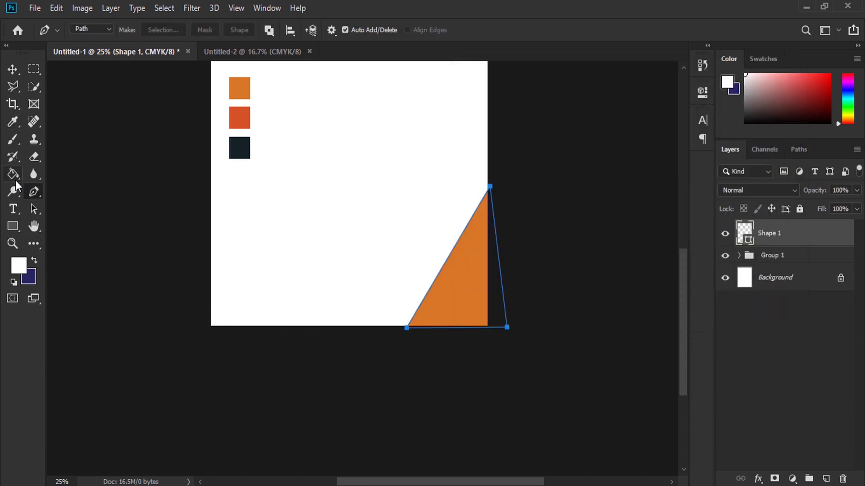
{"action": "right_click", "coordinate": [33, 194]}
{"action": "left_click", "coordinate": [53, 191]}
{"action": "left_click", "coordinate": [824, 479]}
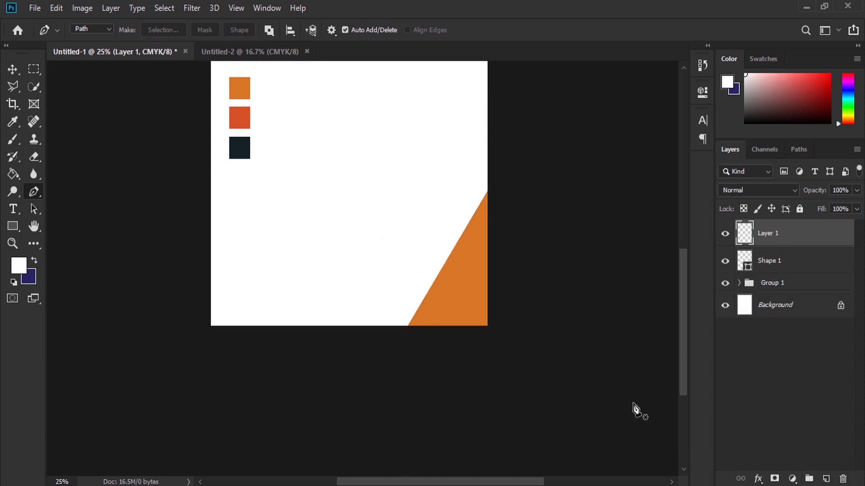
Pen a four-corner band outline across the lower page and make it a shape
{"action": "left_click", "coordinate": [469, 236]}
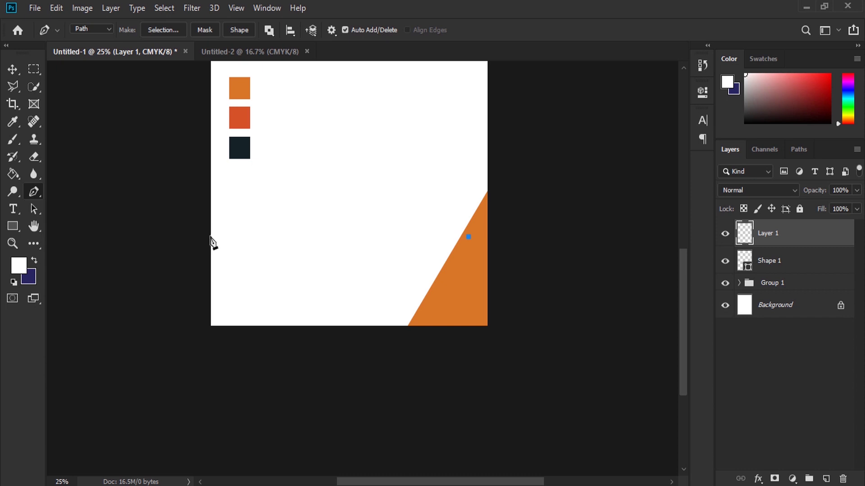
{"action": "left_click", "coordinate": [208, 241]}
{"action": "left_click", "coordinate": [198, 334]}
{"action": "left_click", "coordinate": [503, 339]}
{"action": "left_click", "coordinate": [469, 236]}
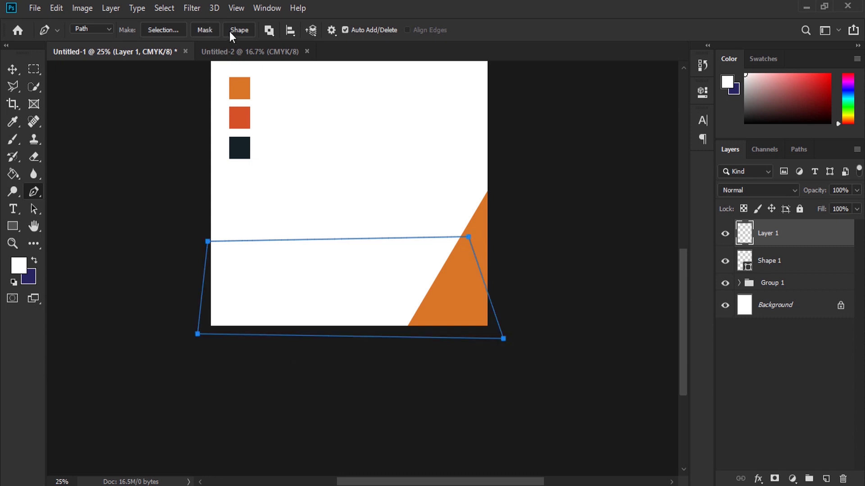
{"action": "left_click", "coordinate": [239, 30]}
Fill the band with the red-orange swatch and move it behind the orange triangle
{"action": "double_click", "coordinate": [742, 233]}
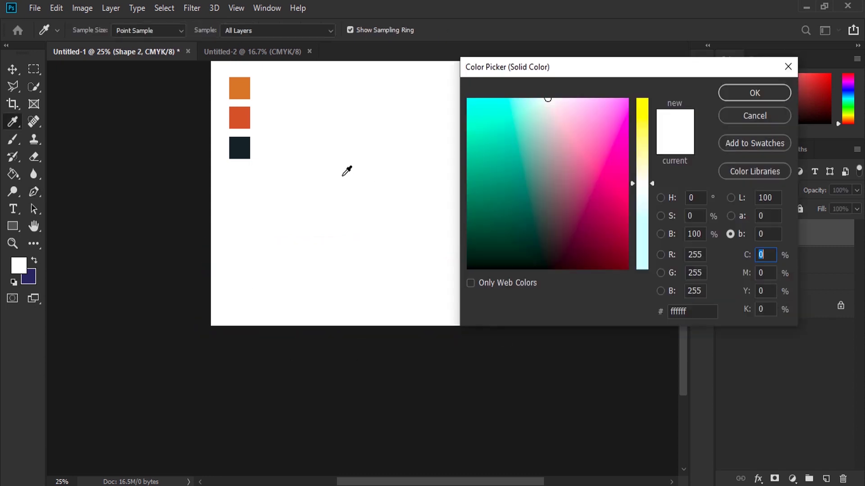
{"action": "left_click", "coordinate": [239, 116]}
{"action": "left_click", "coordinate": [755, 93]}
{"action": "left_click_drag", "start_coordinate": [753, 239], "coordinate": [801, 271]}
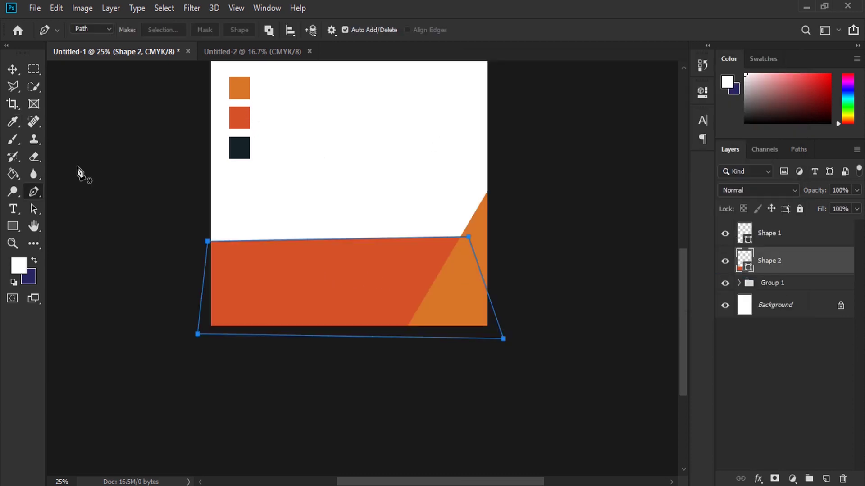
Free-transform the band path: tilt about five degrees, enlarge slightly and shift down-right
{"action": "left_click", "coordinate": [55, 7]}
{"action": "left_click", "coordinate": [201, 298]}
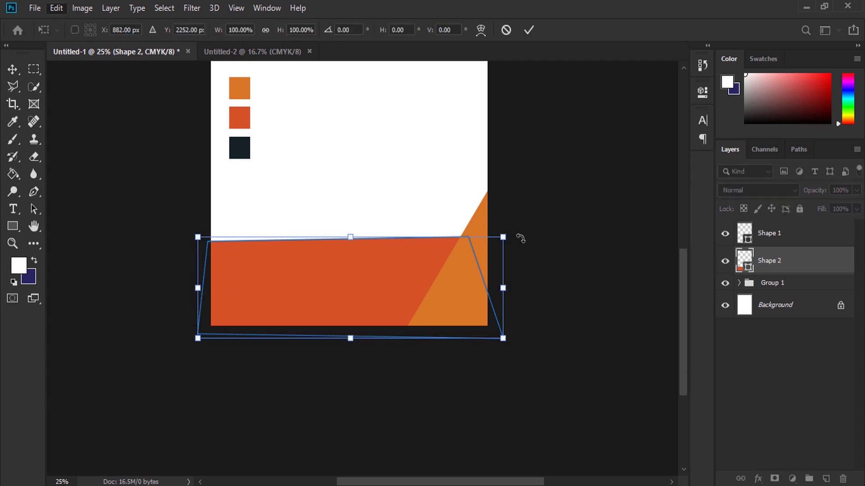
{"action": "left_click_drag", "start_coordinate": [533, 236], "coordinate": [535, 241]}
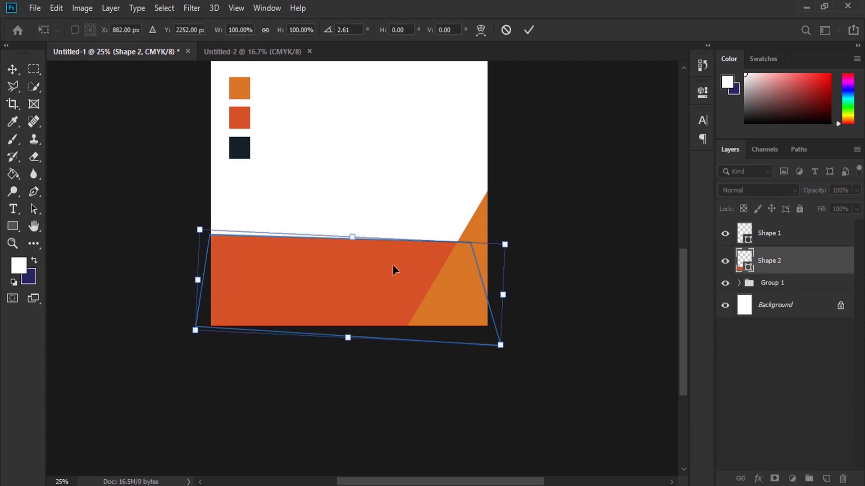
{"action": "left_click_drag", "start_coordinate": [194, 331], "coordinate": [182, 335]}
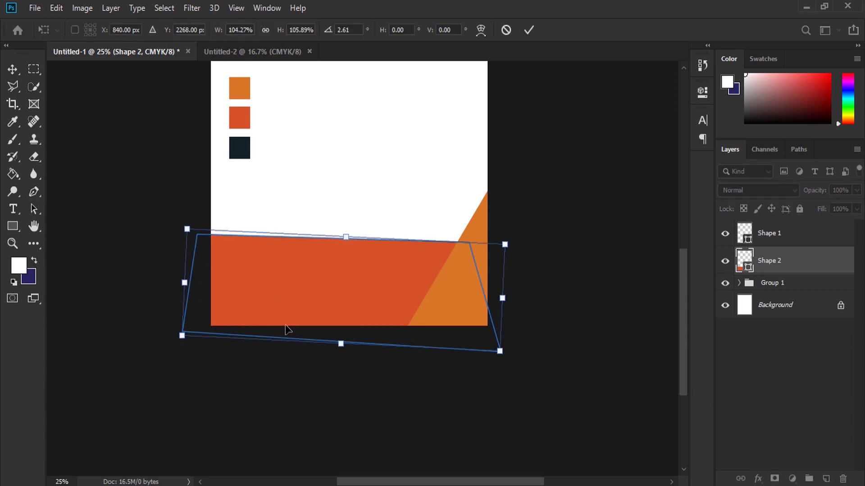
{"action": "left_click_drag", "start_coordinate": [544, 285], "coordinate": [535, 289]}
{"action": "left_click_drag", "start_coordinate": [409, 280], "coordinate": [413, 281]}
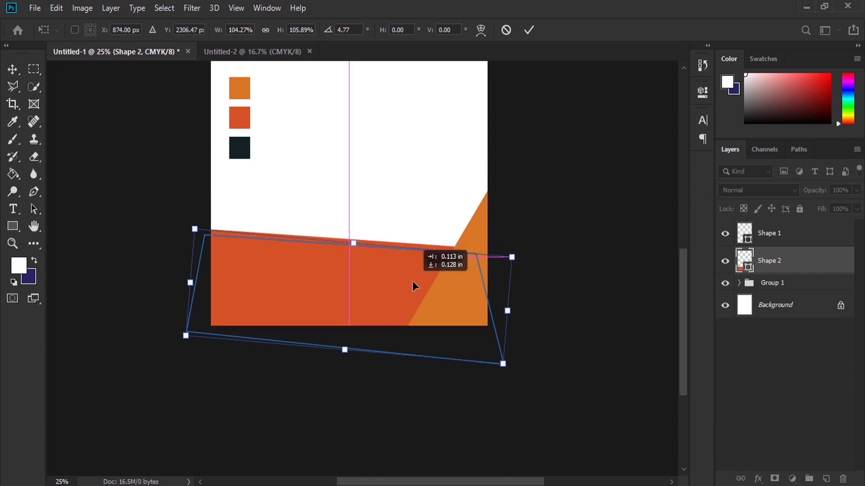
{"action": "key", "text": "Return"}
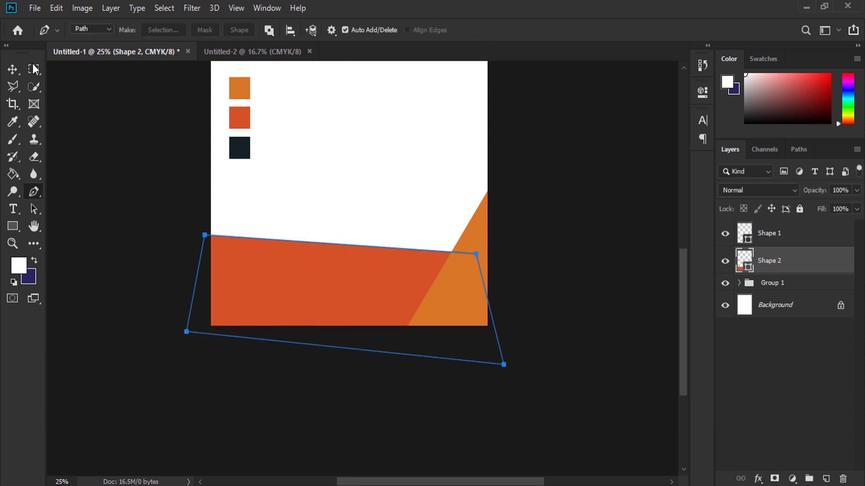
Fine-tune the red band's vertical position with arrow-key nudges
{"action": "left_click", "coordinate": [18, 71]}
{"action": "key", "text": "shift+Up"}
{"action": "key", "text": "shift+Up"}
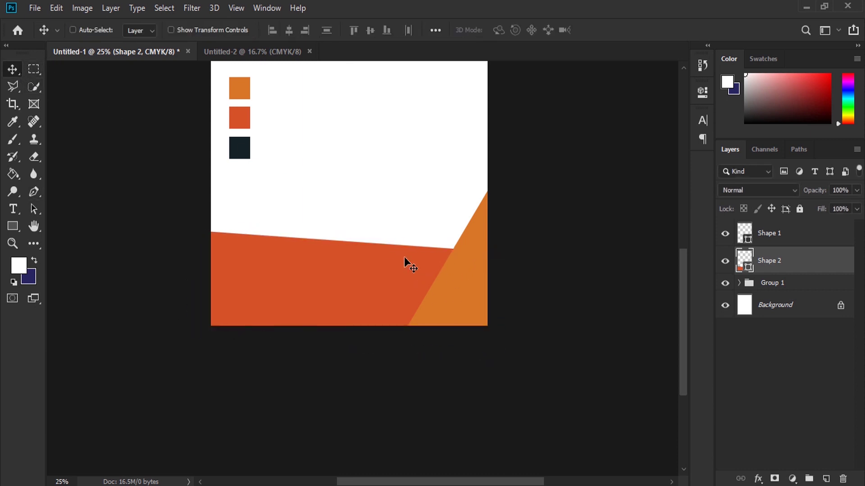
{"action": "key", "text": "shift+Down"}
{"action": "key", "text": "shift+Down"}
{"action": "key", "text": "shift+Down"}
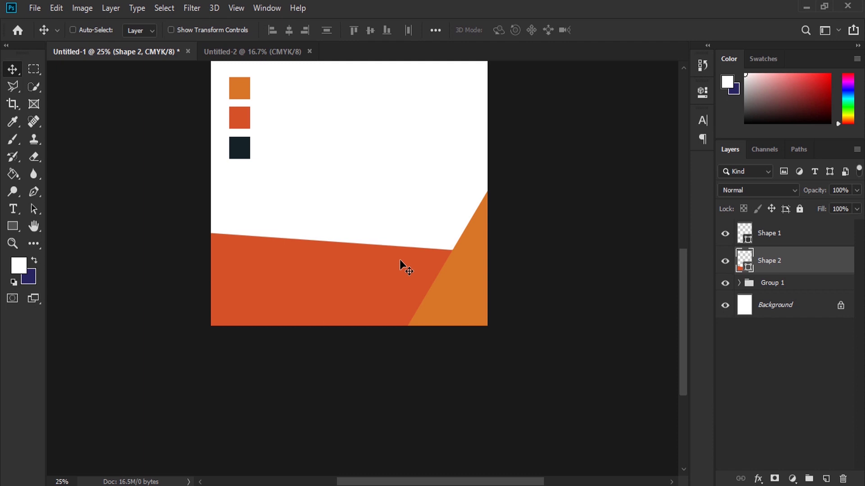
{"action": "key", "text": "shift+Down"}
{"action": "key", "text": "shift+Down"}
{"action": "key", "text": "shift+Down"}
{"action": "key", "text": "shift+Down"}
{"action": "key", "text": "shift+Down"}
{"action": "key", "text": "shift+Up"}
{"action": "key", "text": "shift+Up"}
{"action": "key", "text": "shift+Up"}
{"action": "key", "text": "shift+Up"}
{"action": "key", "text": "Up"}
{"action": "key", "text": "Up"}
{"action": "key", "text": "shift+Up"}
{"action": "key", "text": "shift+Up"}
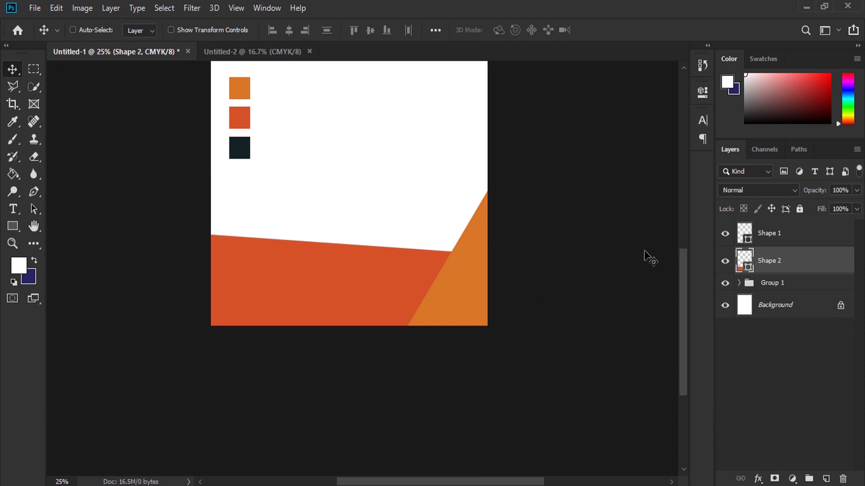
Above the triangle layer, pen a closed four-point diagonal panel across the page bottom
{"action": "left_click", "coordinate": [798, 242]}
{"action": "left_click", "coordinate": [825, 477]}
{"action": "left_click", "coordinate": [34, 191]}
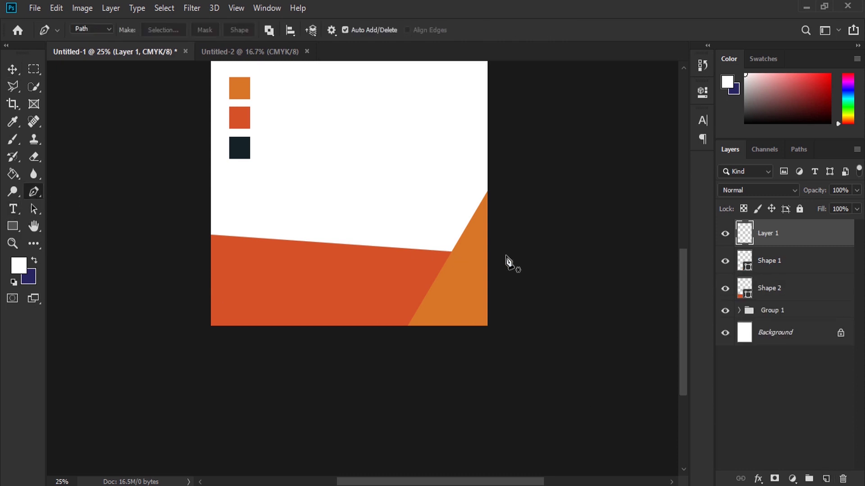
{"action": "left_click", "coordinate": [492, 277]}
{"action": "left_click", "coordinate": [202, 212]}
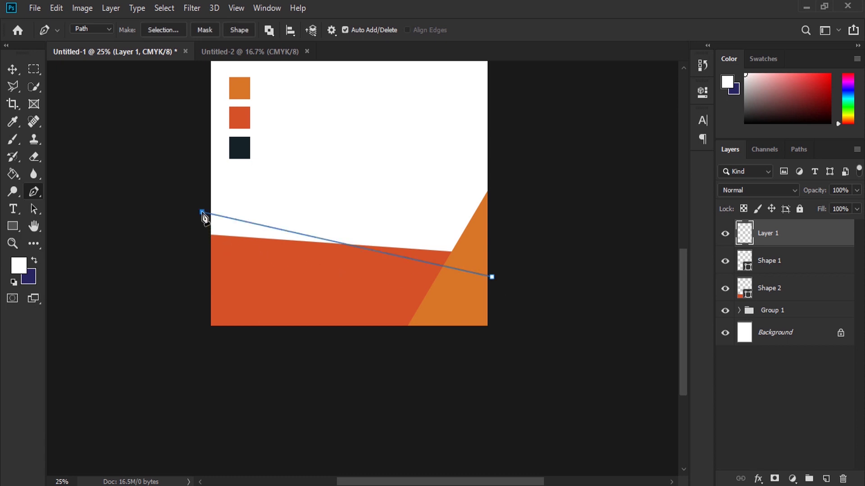
{"action": "left_click", "coordinate": [203, 343]}
{"action": "left_click", "coordinate": [505, 336]}
{"action": "left_click", "coordinate": [492, 277]}
Make the panel a shape filled with the dark navy swatch
{"action": "left_click", "coordinate": [239, 30]}
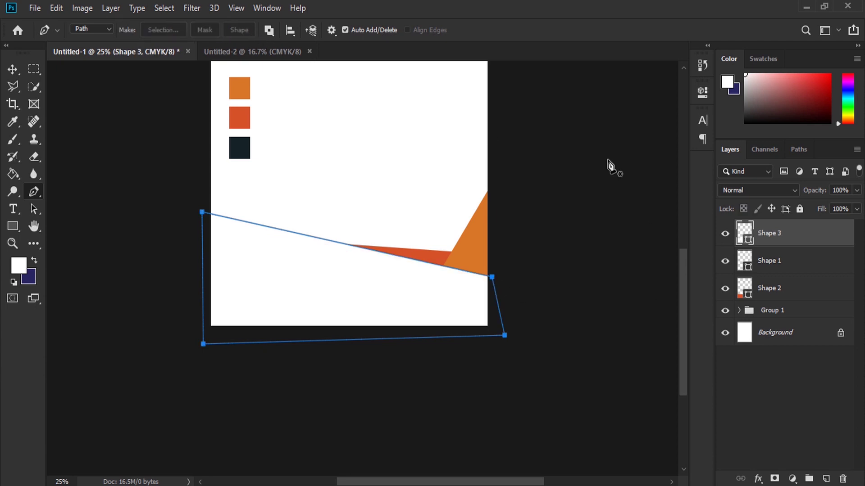
{"action": "double_click", "coordinate": [746, 234]}
{"action": "left_click", "coordinate": [241, 148]}
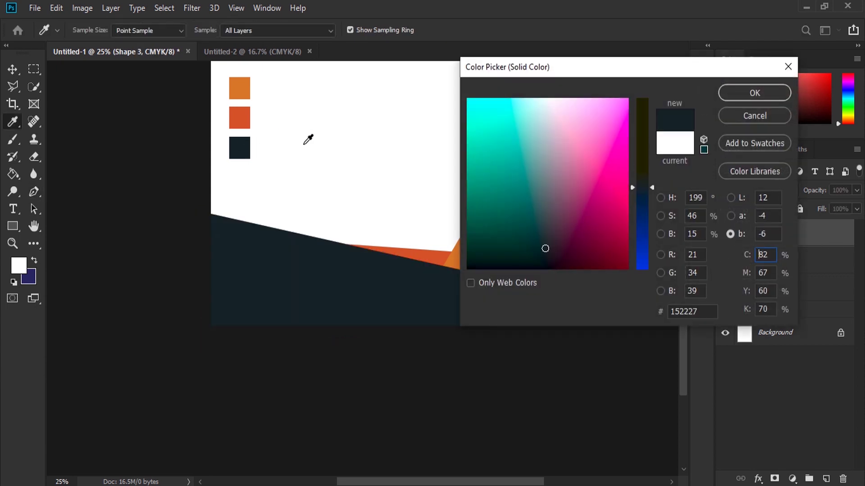
{"action": "left_click", "coordinate": [725, 95]}
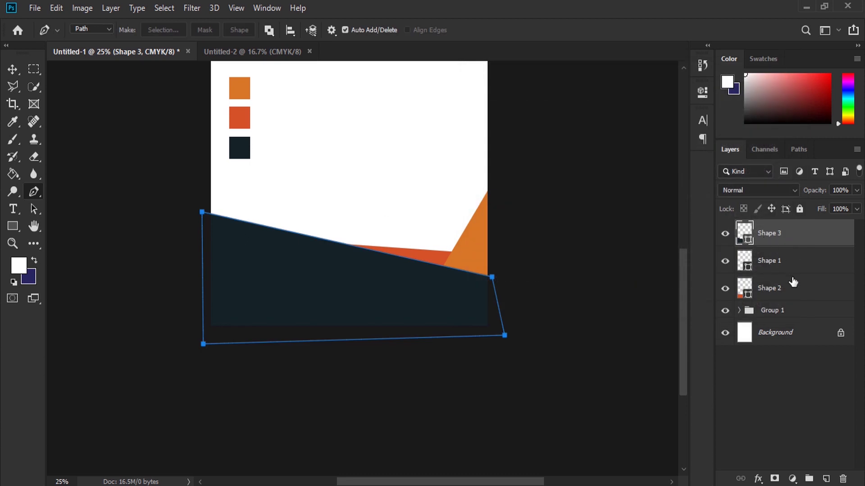
Retilt the red Shape 2 upward toward the right and nudge it left and down
{"action": "left_click", "coordinate": [793, 282]}
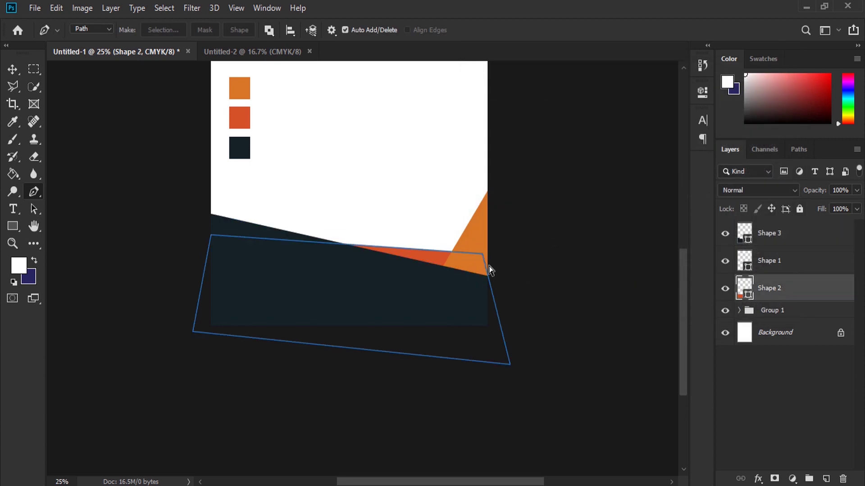
{"action": "key", "text": "ctrl+t"}
{"action": "left_click_drag", "start_coordinate": [509, 235], "coordinate": [526, 189]}
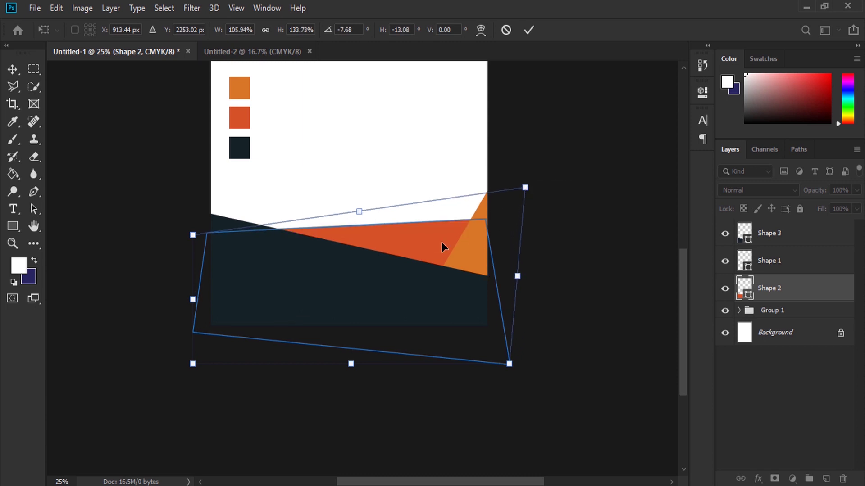
{"action": "left_click_drag", "start_coordinate": [341, 261], "coordinate": [336, 267]}
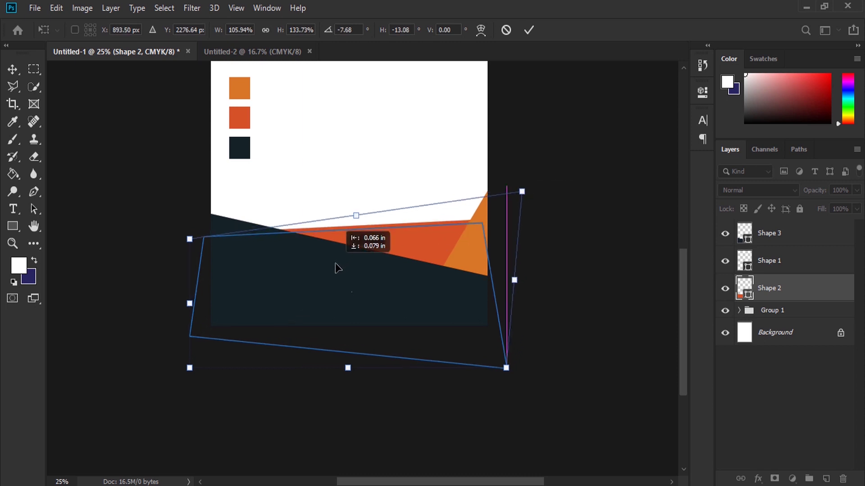
{"action": "key", "text": "Return"}
{"action": "key", "text": "p"}
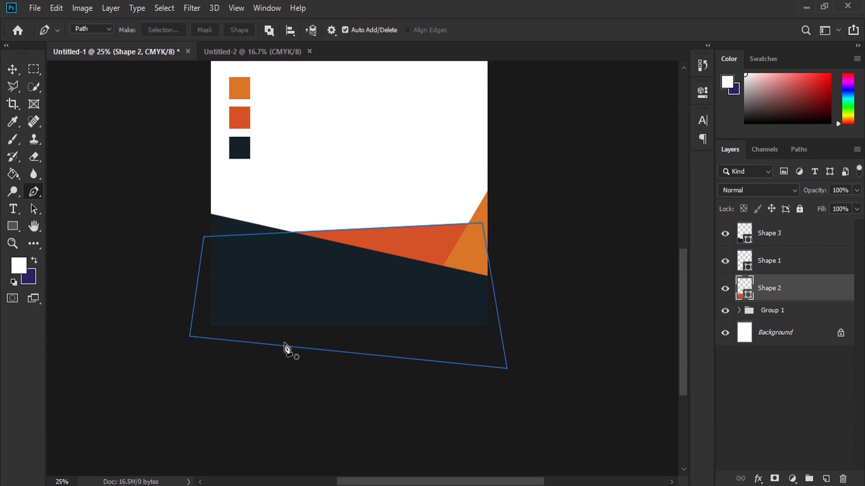
Raise the orange triangle (Shape 1) higher on the page
{"action": "key", "text": "v"}
{"action": "right_click", "coordinate": [494, 224]}
{"action": "left_click", "coordinate": [495, 232]}
{"action": "mouse_move", "coordinate": [485, 212]}
{"action": "left_mouse_down"}
{"action": "mouse_move", "coordinate": [483, 199]}
{"action": "mouse_move", "coordinate": [479, 226]}
{"action": "left_mouse_up"}
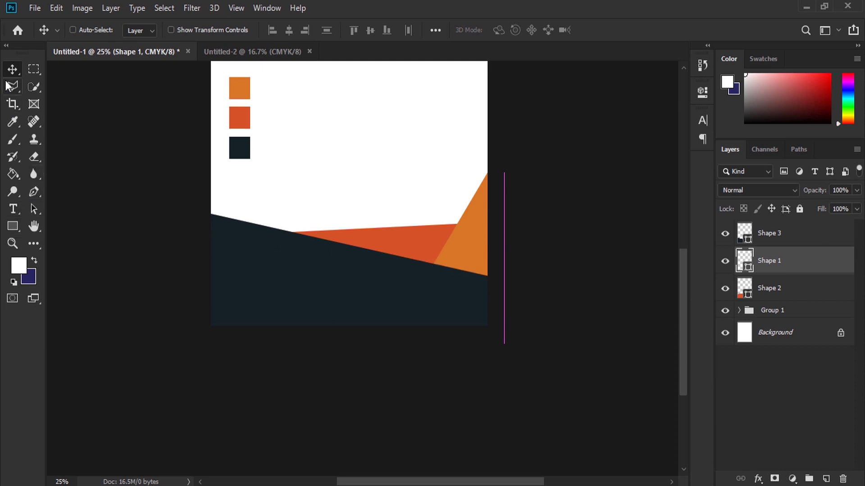
Duplicate the dark navy panel's Shape 3 layer
{"action": "right_click", "coordinate": [350, 277]}
{"action": "left_click", "coordinate": [365, 283]}
{"action": "left_click_drag", "start_coordinate": [793, 241], "coordinate": [826, 479]}
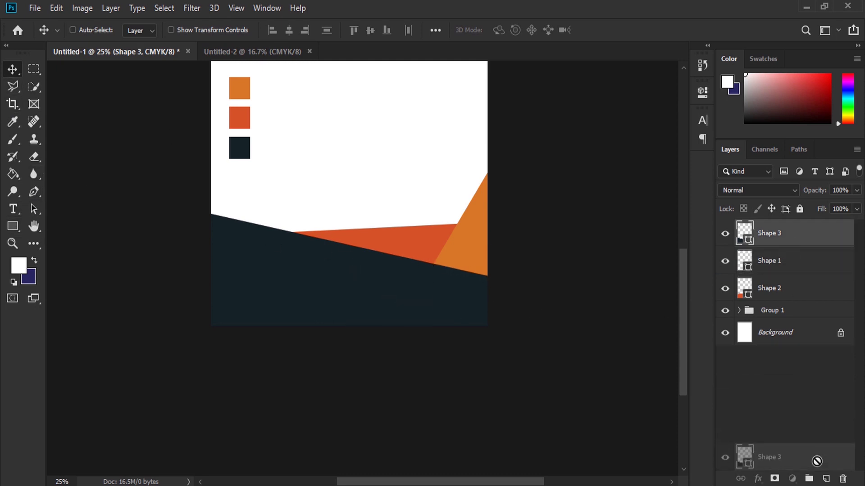
Try a brighter yellow fill on the duplicated panel
{"action": "double_click", "coordinate": [745, 260]}
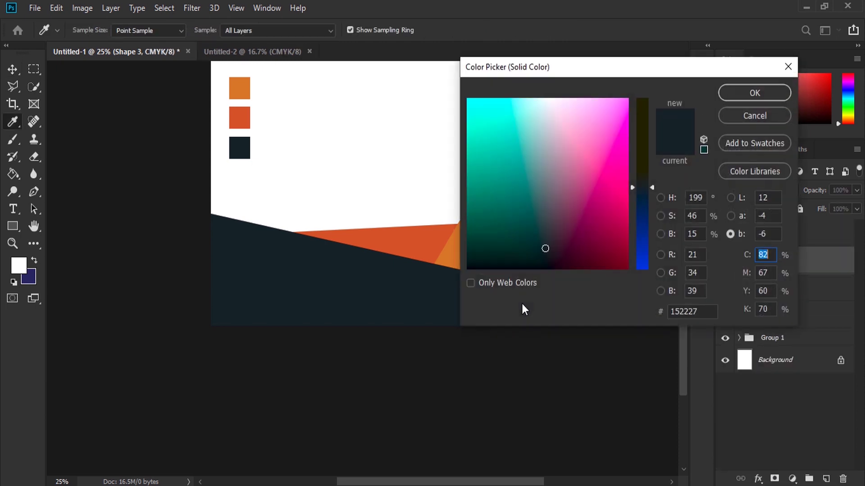
{"action": "left_click", "coordinate": [457, 254]}
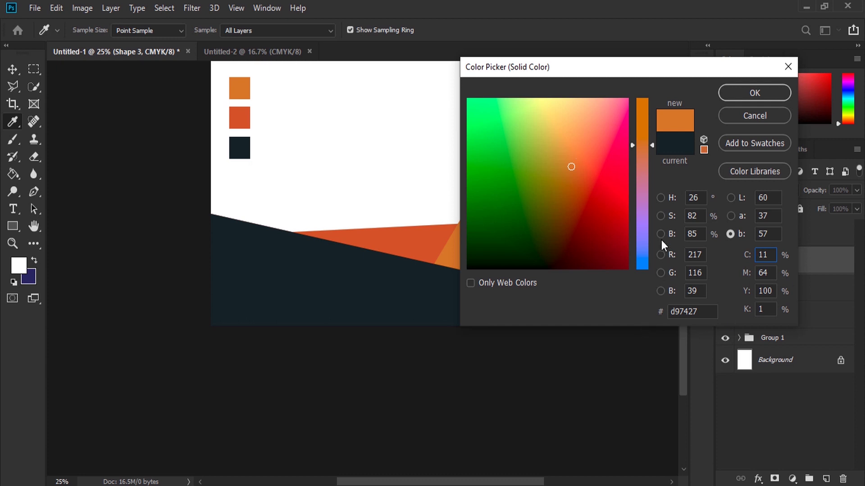
{"action": "left_click", "coordinate": [664, 198]}
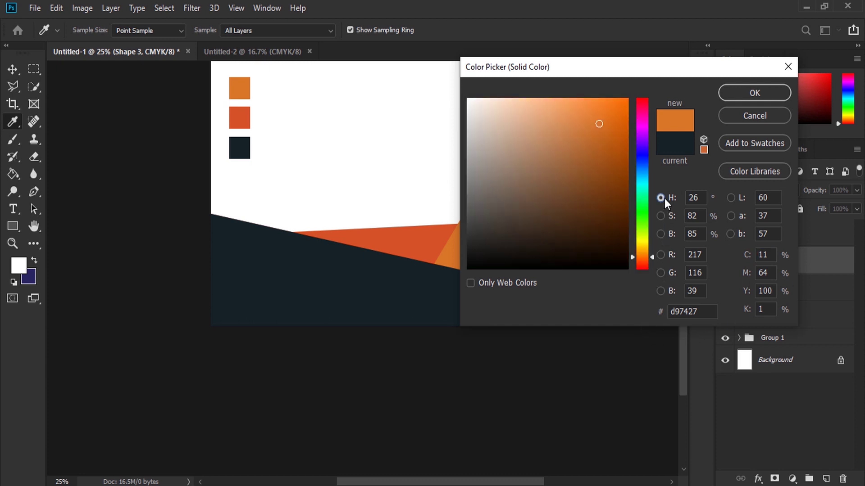
{"action": "left_click", "coordinate": [643, 244]}
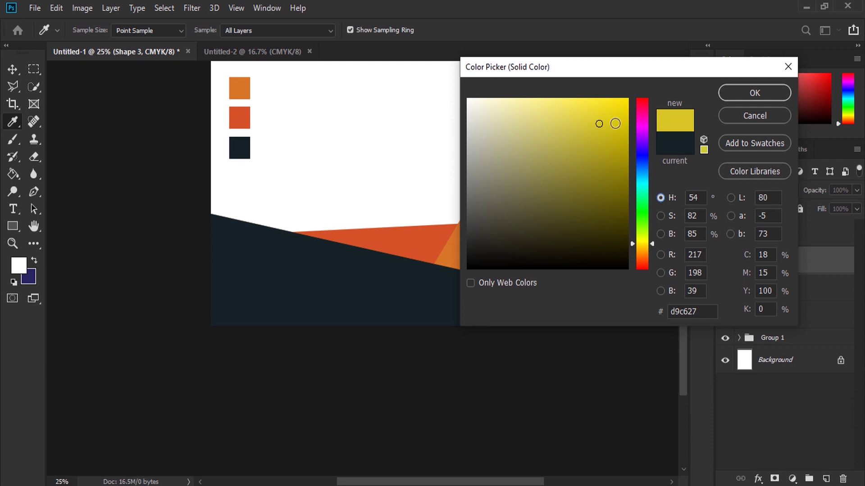
{"action": "left_click", "coordinate": [605, 118]}
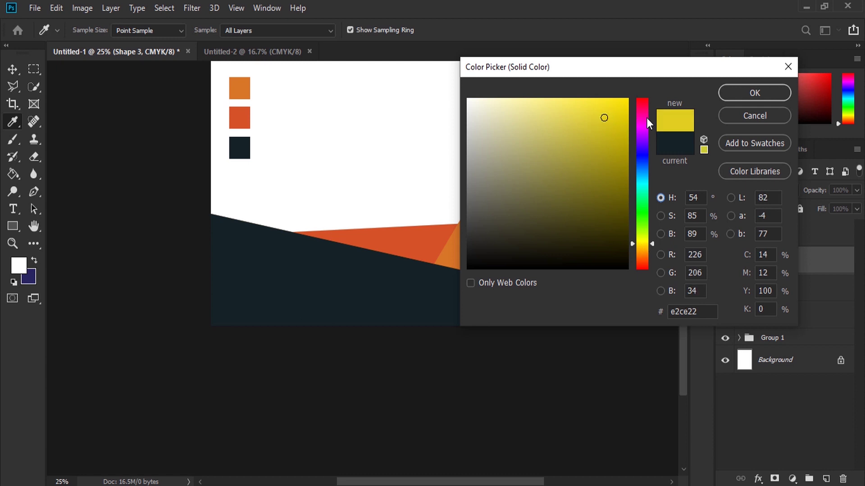
{"action": "key", "text": "Return"}
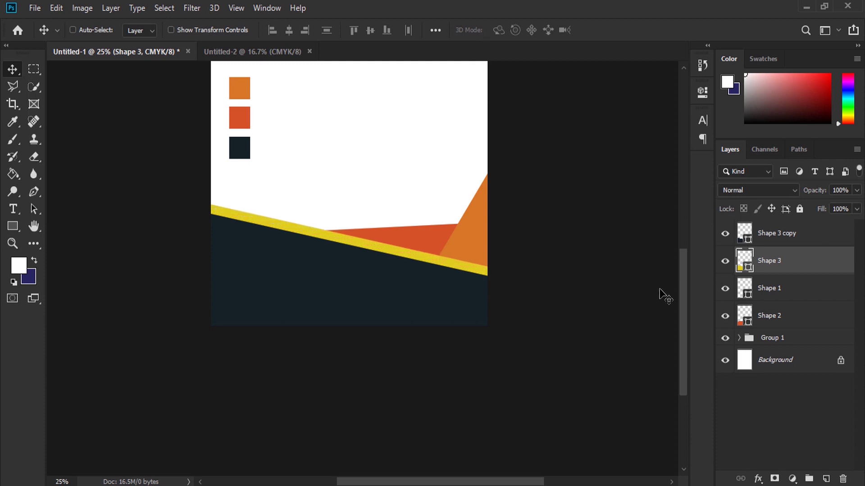
Refill the copy with slightly brightened sampled orange and lower its opacity to about 59%
{"action": "double_click", "coordinate": [743, 261]}
{"action": "left_click", "coordinate": [458, 241]}
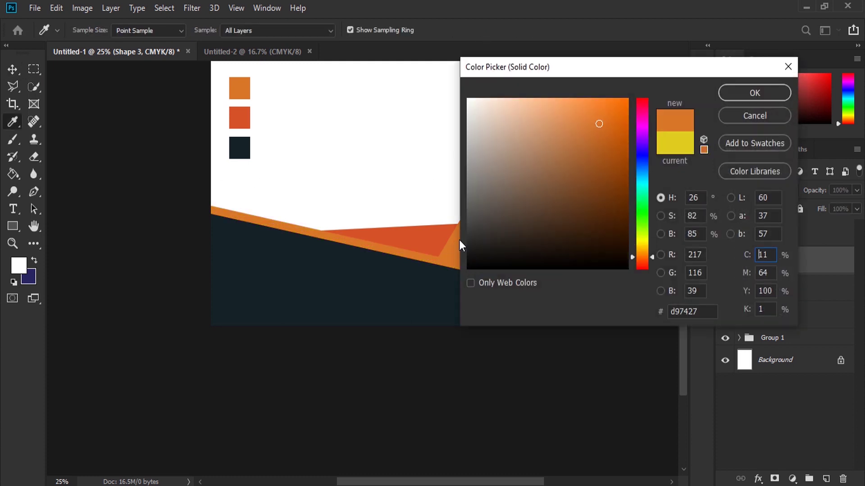
{"action": "left_click", "coordinate": [596, 118]}
{"action": "left_click", "coordinate": [737, 92]}
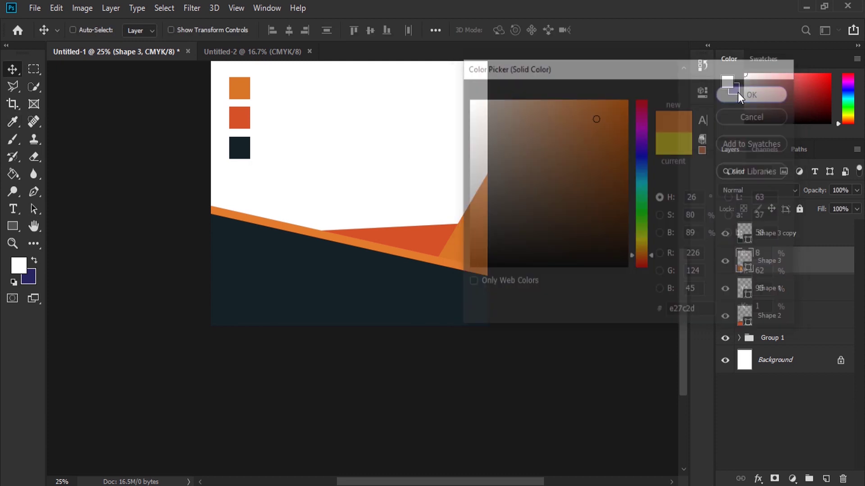
{"action": "left_click", "coordinate": [856, 190]}
{"action": "left_click_drag", "start_coordinate": [839, 204], "coordinate": [833, 209]}
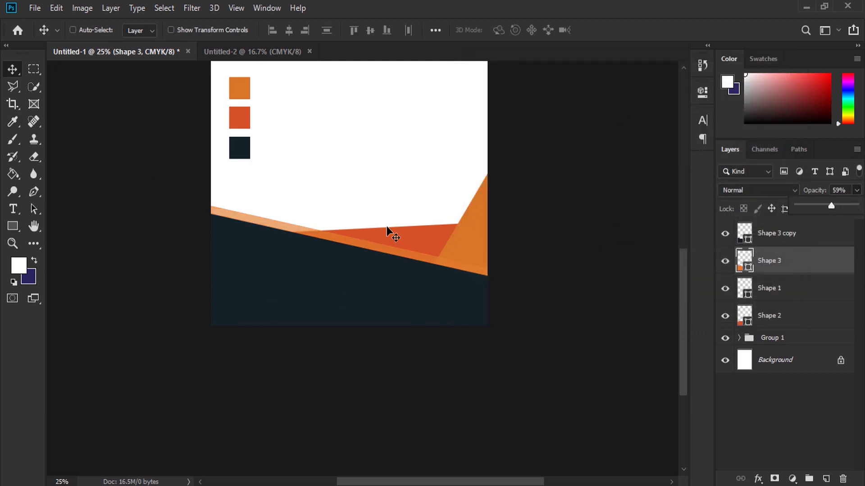
Fit the whole flyer page in the window
{"action": "scroll", "coordinate": [396, 228], "scroll_direction": "up", "scroll_amount": 2}
{"action": "scroll", "coordinate": [383, 207], "scroll_direction": "up", "scroll_amount": 3}
{"action": "left_click", "coordinate": [236, 8]}
{"action": "left_click", "coordinate": [332, 131]}
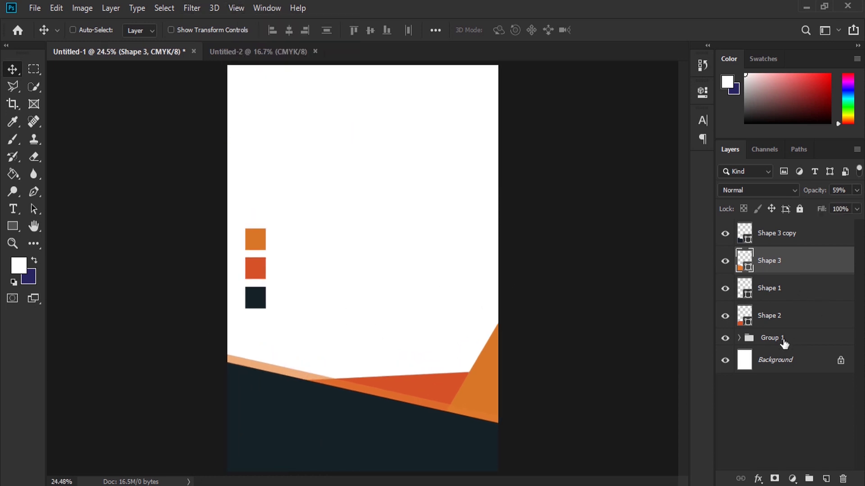
Hide the colour swatch group (Group 1) and choose the Rectangle tool
{"action": "left_click", "coordinate": [784, 344]}
{"action": "left_click", "coordinate": [724, 341]}
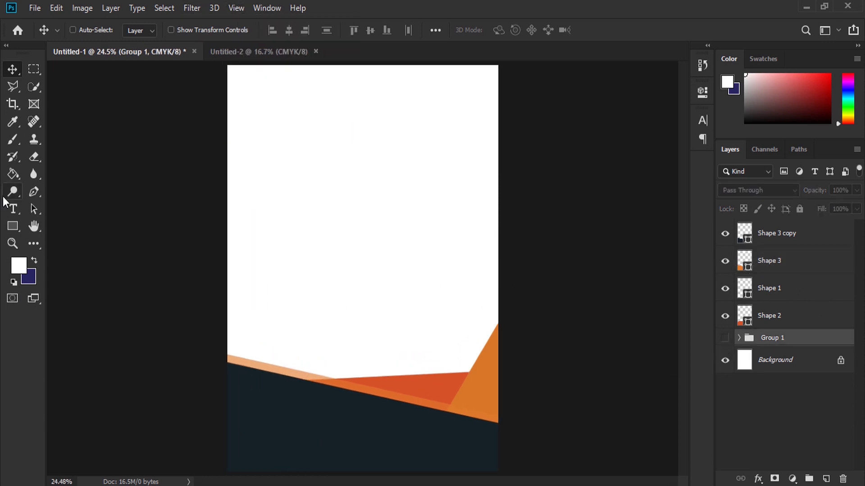
{"action": "left_click", "coordinate": [13, 225]}
{"action": "right_click", "coordinate": [7, 228]}
{"action": "left_click", "coordinate": [50, 226]}
Add a new top layer and draw a 446 × 299 px rectangle at the page's left edge
{"action": "left_click", "coordinate": [797, 234]}
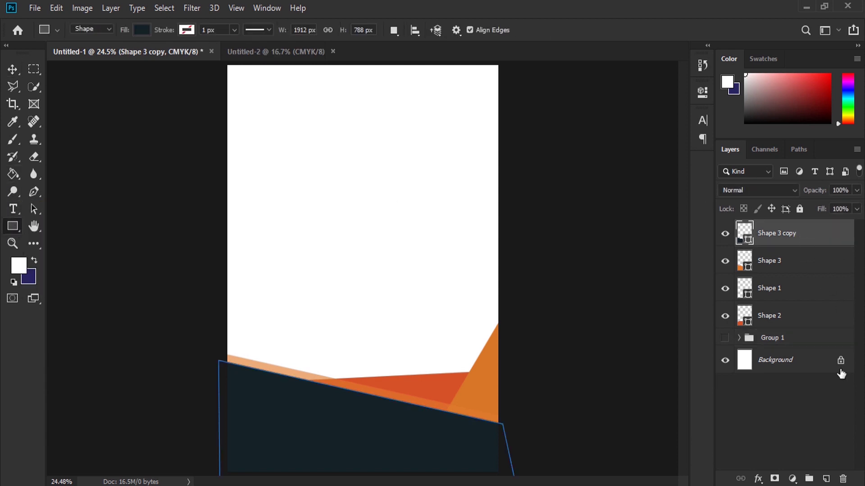
{"action": "left_click", "coordinate": [825, 478]}
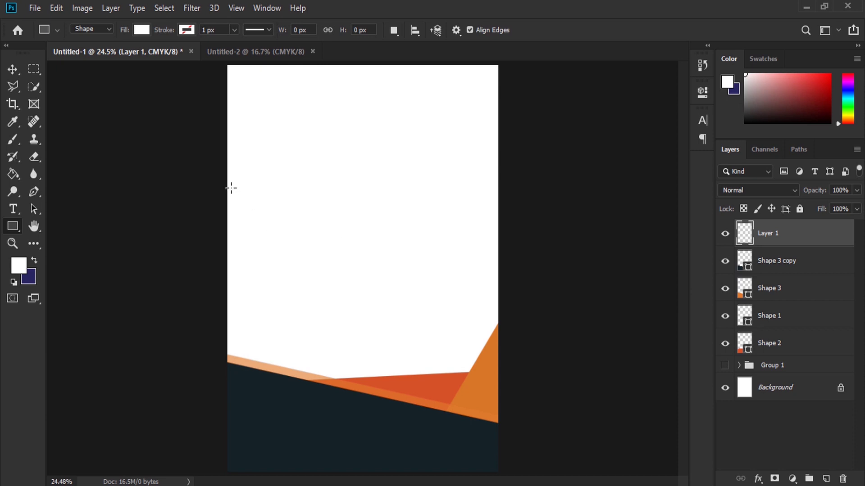
{"action": "left_click_drag", "start_coordinate": [230, 185], "coordinate": [290, 226]}
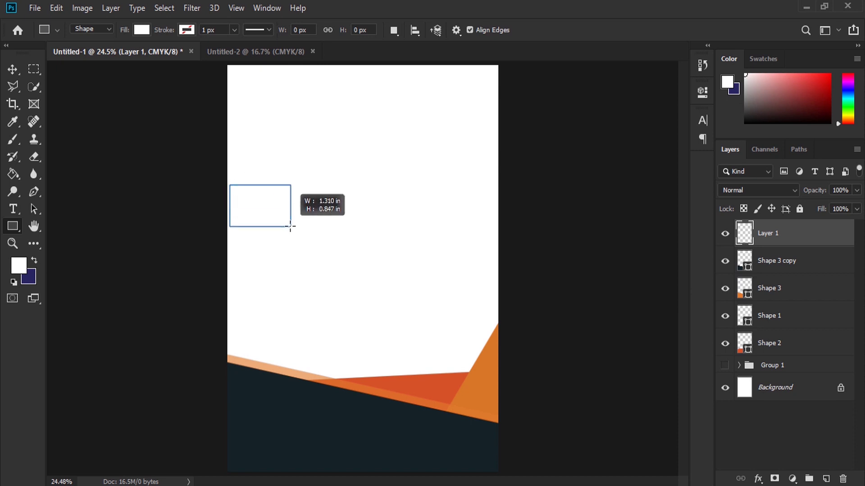
{"action": "left_click_drag", "start_coordinate": [291, 226], "coordinate": [298, 234]}
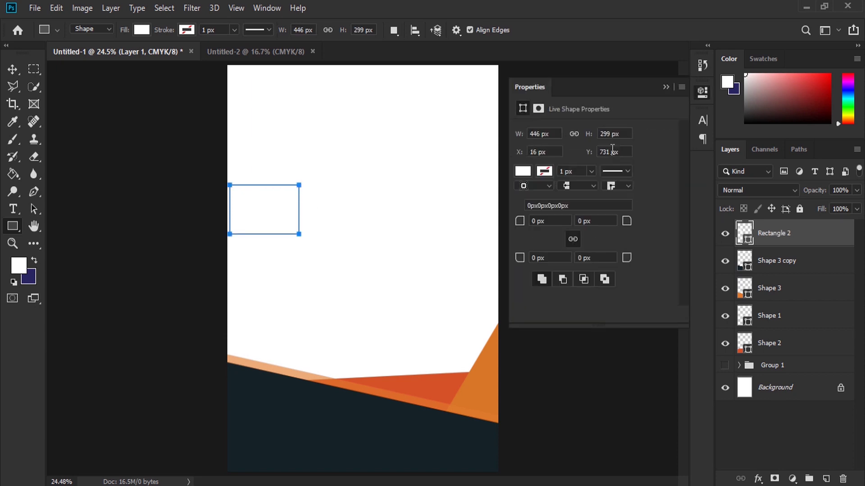
{"action": "double_click", "coordinate": [744, 233]}
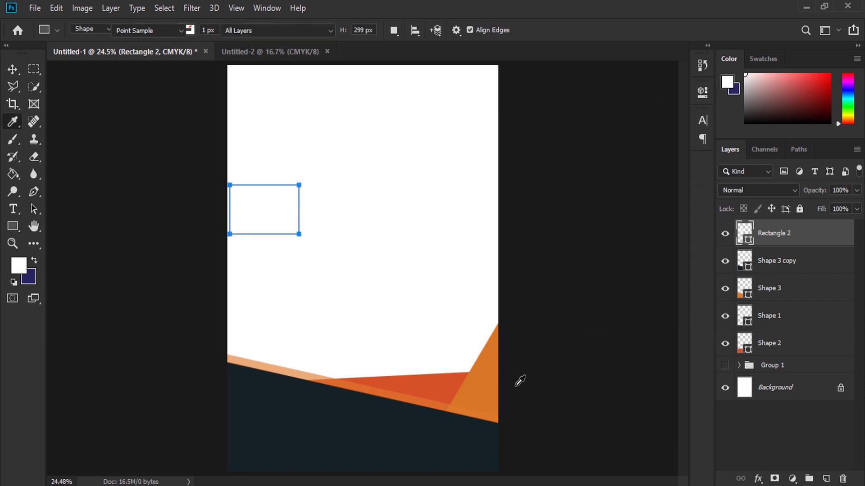
Fill the rectangle with sampled orange and copy it into a row across the page
{"action": "left_click", "coordinate": [478, 399]}
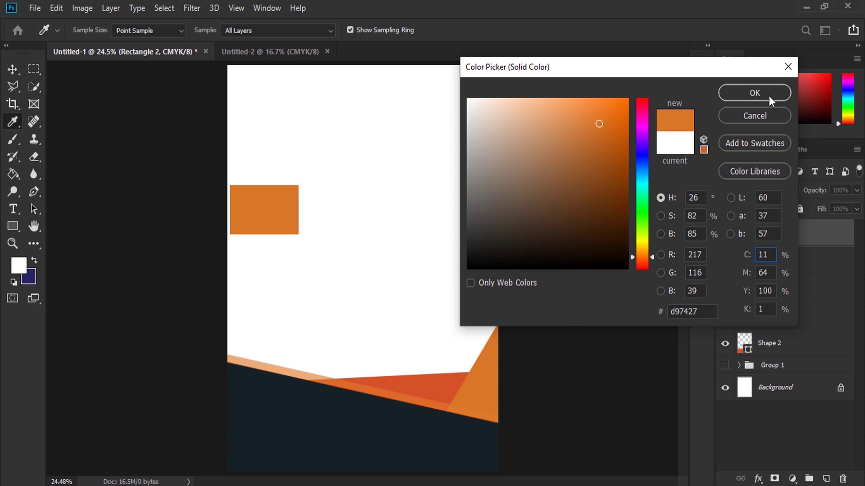
{"action": "left_click", "coordinate": [768, 95]}
{"action": "left_click", "coordinate": [14, 71]}
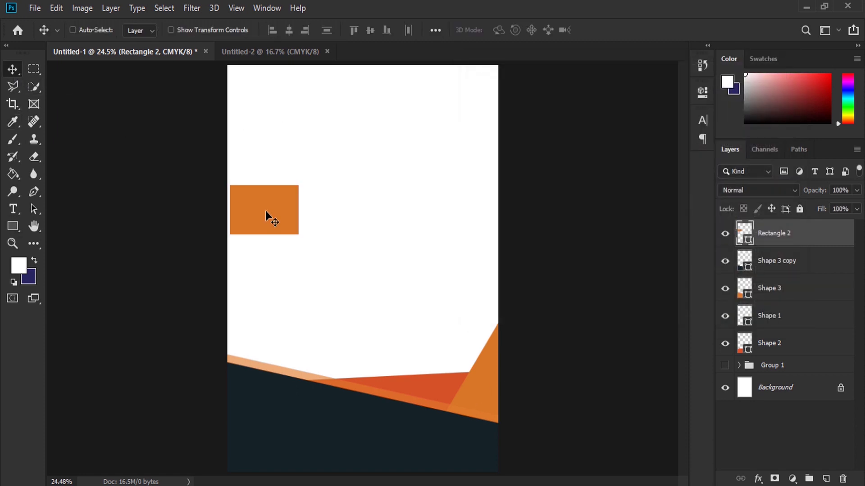
{"action": "left_click_drag", "start_coordinate": [265, 210], "coordinate": [340, 217]}
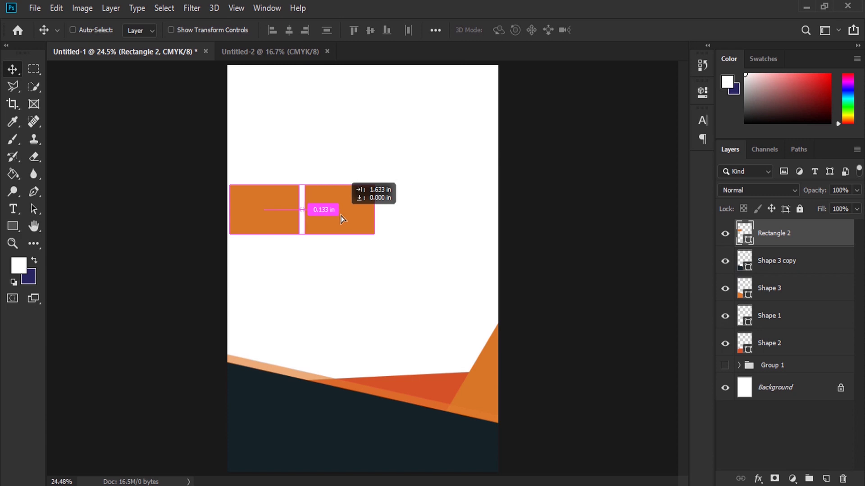
{"action": "left_click_drag", "start_coordinate": [342, 220], "coordinate": [344, 222]}
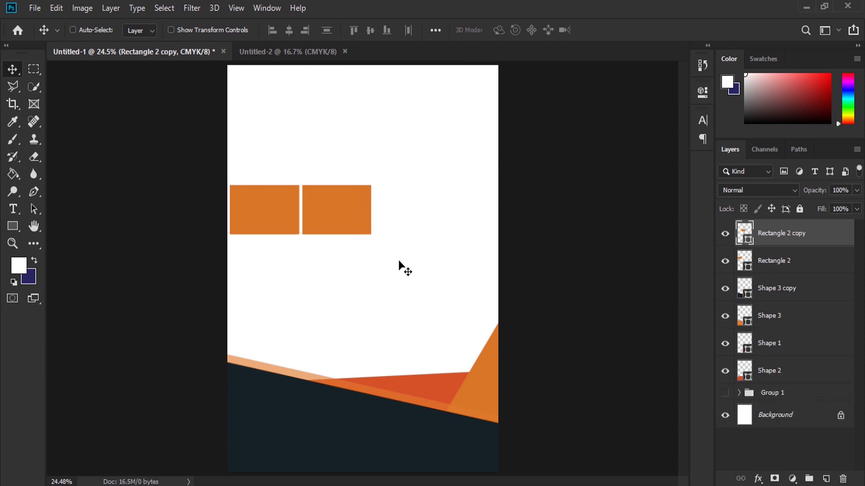
{"action": "mouse_move", "coordinate": [325, 225]}
{"action": "left_mouse_down"}
{"action": "mouse_move", "coordinate": [410, 228]}
{"action": "mouse_move", "coordinate": [485, 200]}
{"action": "left_mouse_up"}
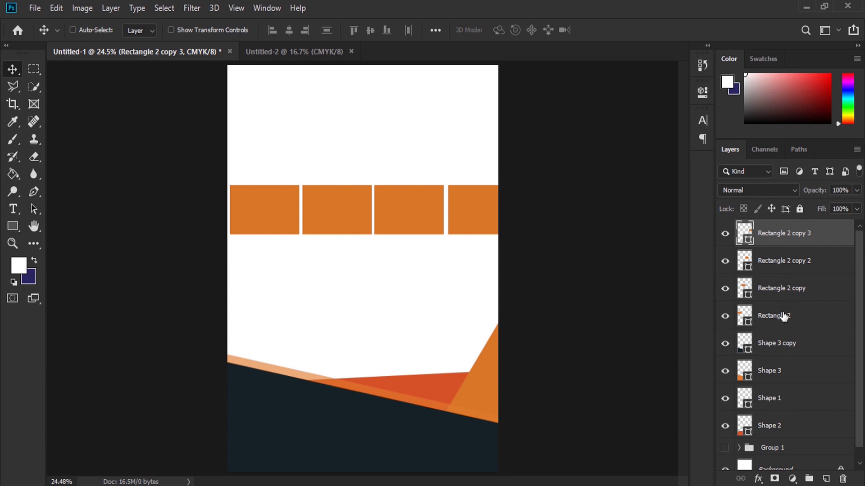
Distribute the four orange rectangles evenly by horizontal centers
{"action": "left_click", "coordinate": [783, 317], "text": "shift"}
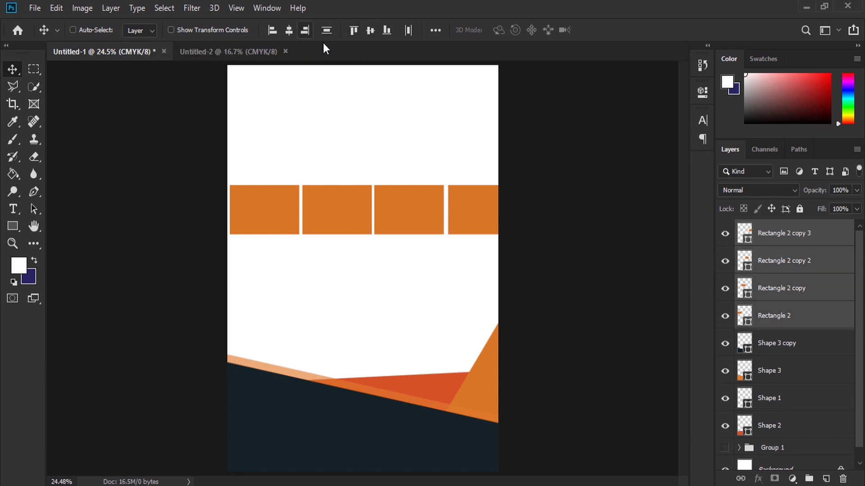
{"action": "left_click", "coordinate": [435, 31]}
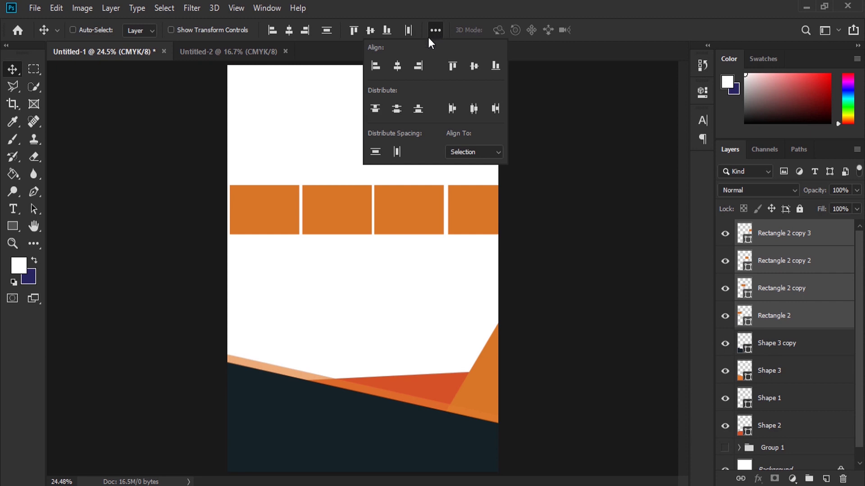
{"action": "left_click", "coordinate": [473, 109]}
{"action": "left_click", "coordinate": [452, 6]}
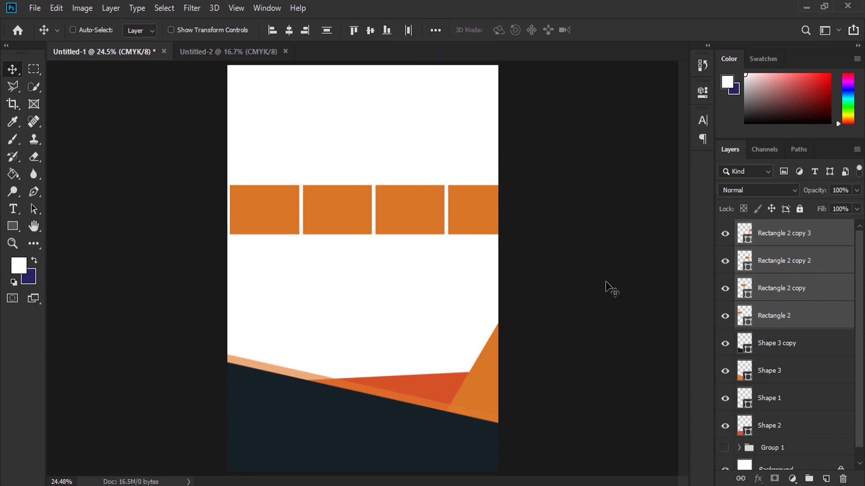
Narrow the rectangle row to about 90% width so it fits inside the page
{"action": "left_click", "coordinate": [56, 8]}
{"action": "left_click", "coordinate": [166, 297]}
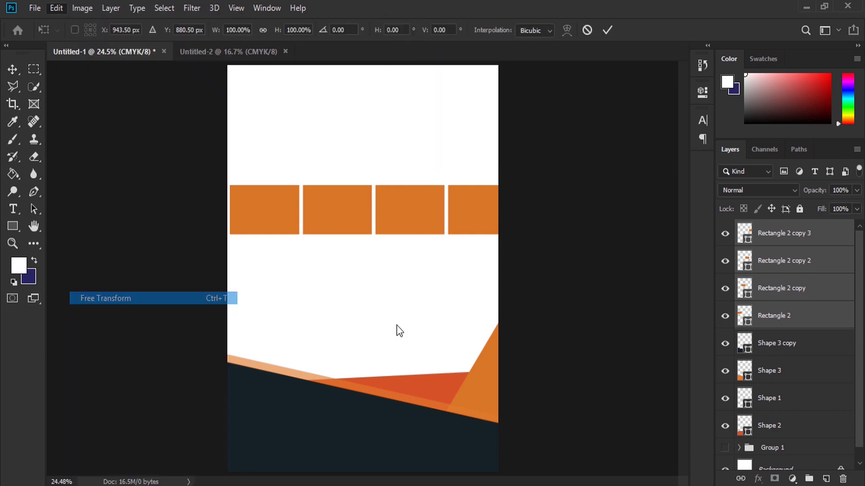
{"action": "left_click_drag", "start_coordinate": [519, 212], "coordinate": [491, 211]}
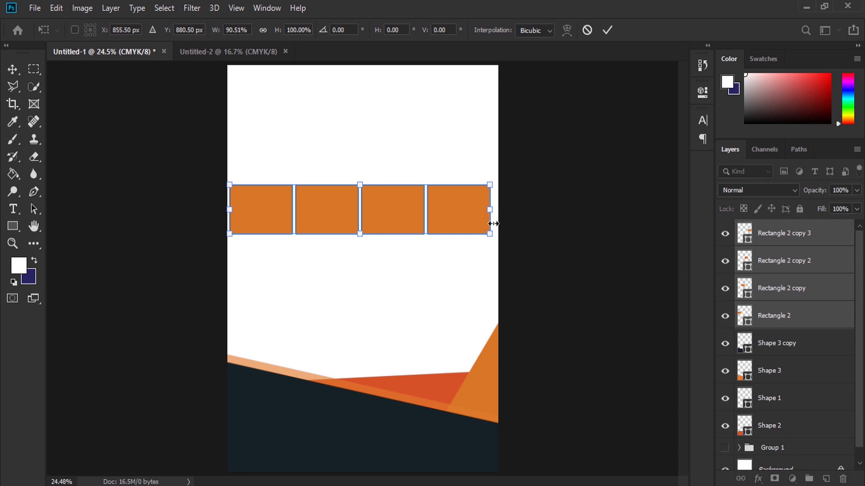
{"action": "right_click", "coordinate": [448, 218]}
{"action": "left_click", "coordinate": [408, 233]}
{"action": "key", "text": "Return"}
{"action": "left_click", "coordinate": [796, 237]}
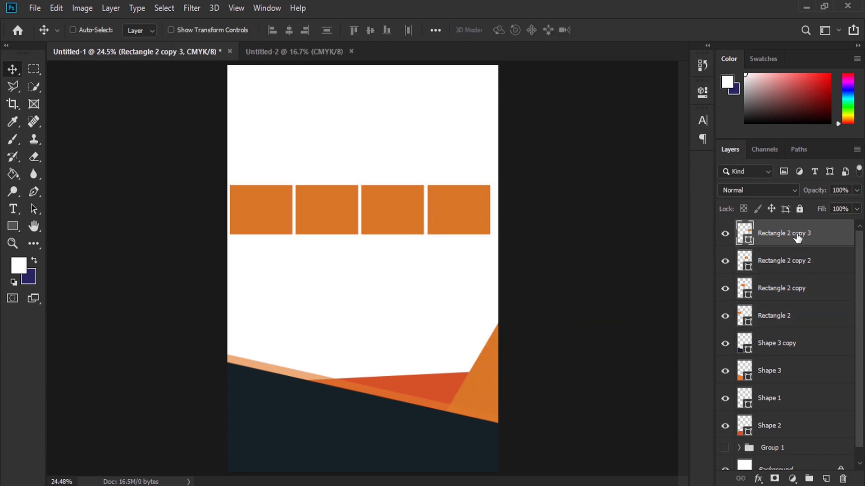
Give the Rectangle 2 copy 3 layer a 6 px orange-red Stroke sampled from the artwork
{"action": "right_click", "coordinate": [795, 237]}
{"action": "left_click", "coordinate": [668, 18]}
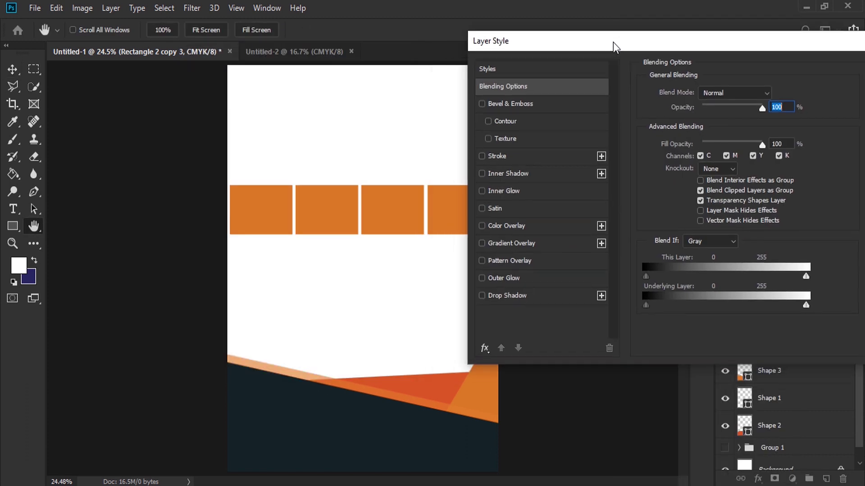
{"action": "left_click", "coordinate": [498, 156]}
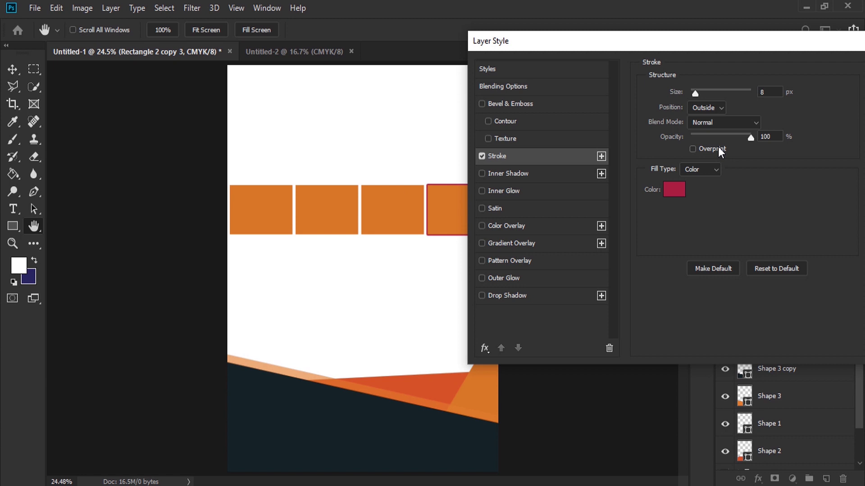
{"action": "left_click", "coordinate": [668, 189]}
{"action": "left_click", "coordinate": [446, 378]}
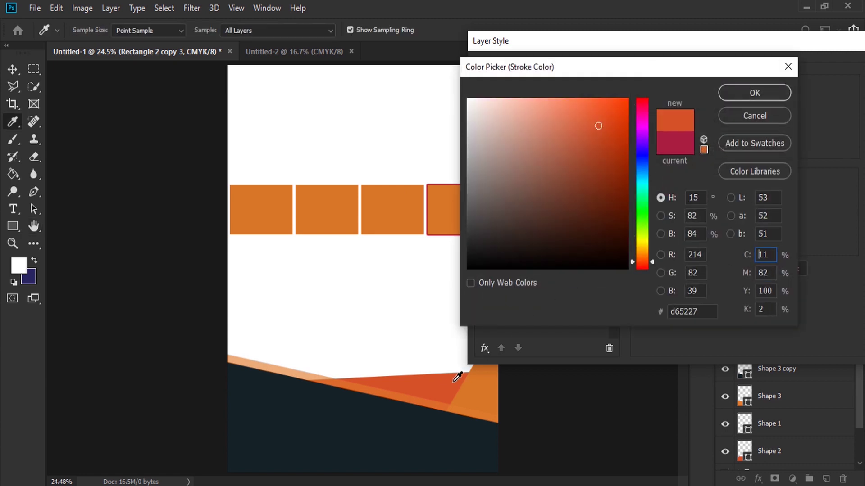
{"action": "left_click", "coordinate": [744, 98]}
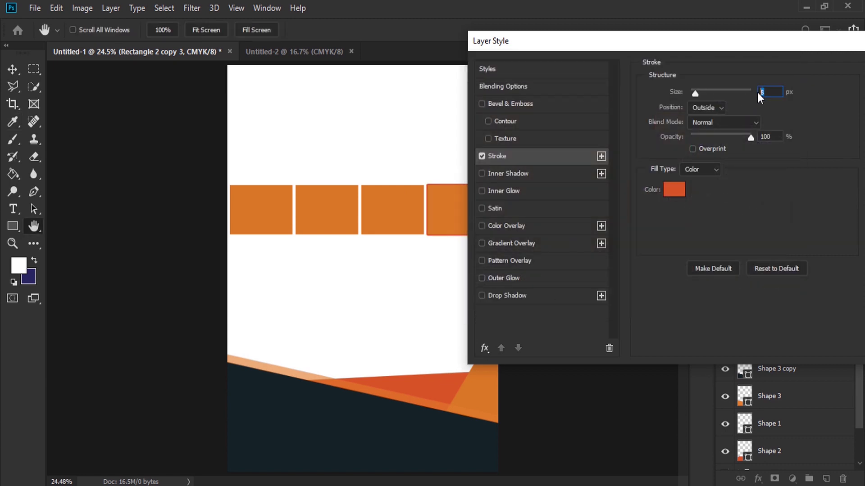
{"action": "type", "text": "6"}
{"action": "left_click_drag", "start_coordinate": [769, 42], "coordinate": [539, 56]}
{"action": "key", "text": "Return"}
Copy that stroke layer style and paste it onto all four rectangle layers
{"action": "right_click", "coordinate": [790, 231]}
{"action": "left_click", "coordinate": [694, 304]}
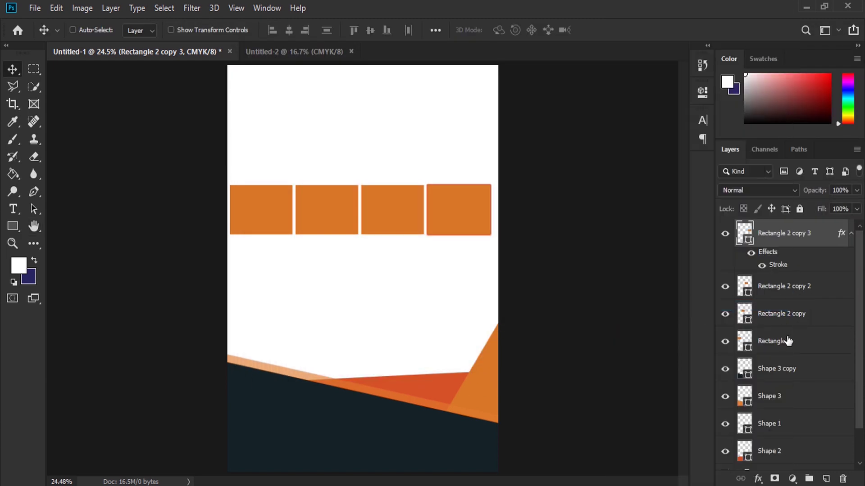
{"action": "left_click", "coordinate": [787, 341], "text": "shift"}
{"action": "right_click", "coordinate": [787, 340]}
{"action": "left_click", "coordinate": [653, 316]}
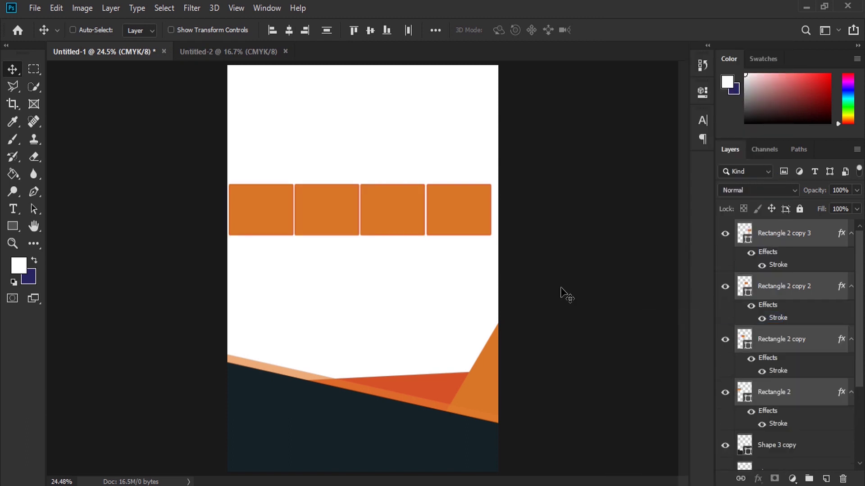
{"action": "left_click", "coordinate": [851, 234], "text": "alt"}
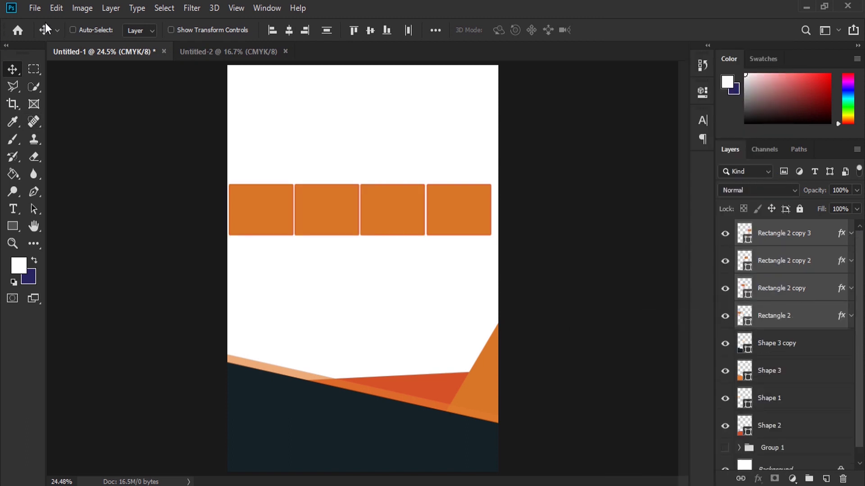
Perspective-transform the four rectangles so the row slants upward toward the right
{"action": "left_click", "coordinate": [56, 8]}
{"action": "left_click", "coordinate": [113, 297]}
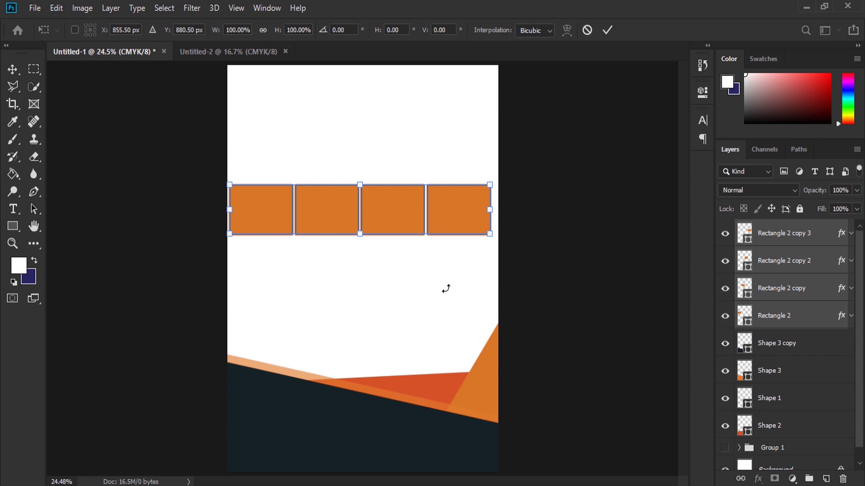
{"action": "right_click", "coordinate": [240, 204]}
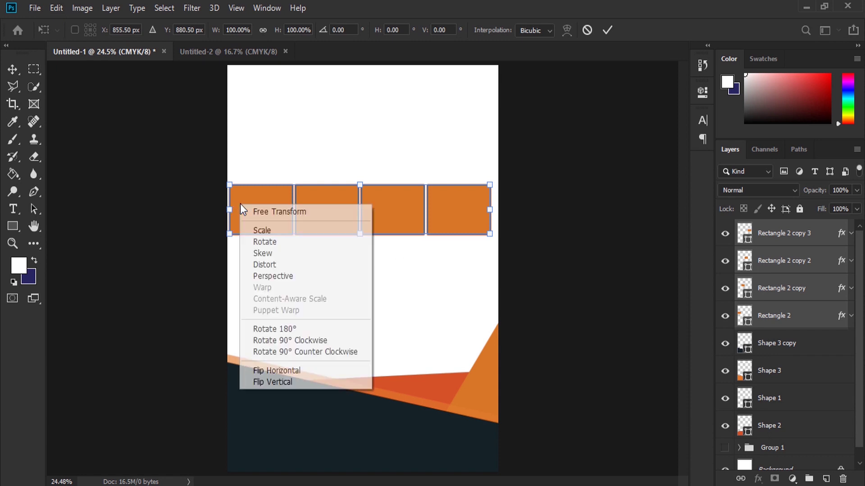
{"action": "left_click", "coordinate": [265, 276]}
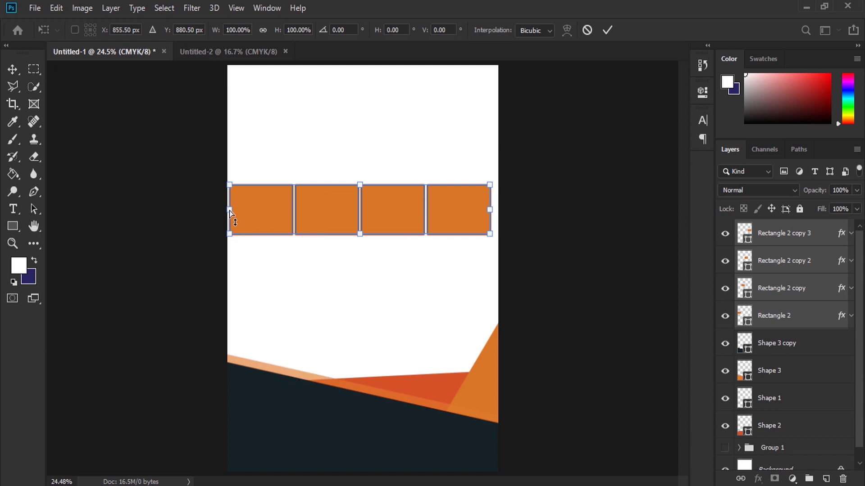
{"action": "left_click_drag", "start_coordinate": [229, 212], "coordinate": [235, 282]}
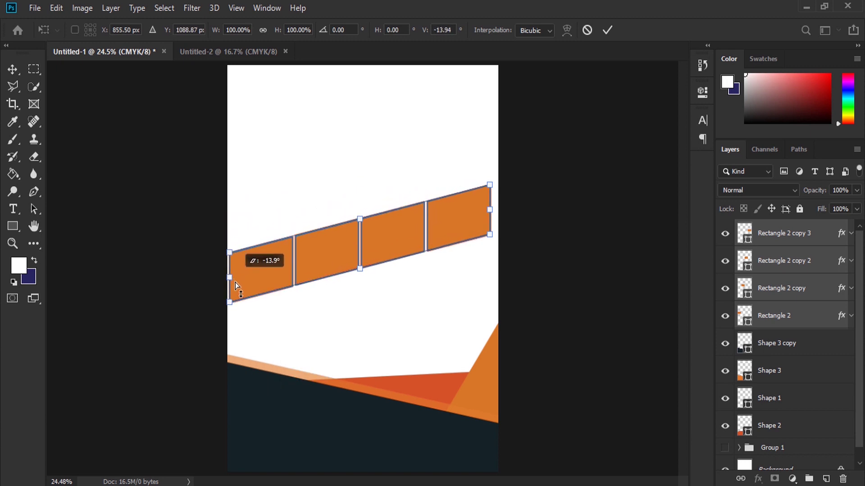
{"action": "left_click_drag", "start_coordinate": [235, 283], "coordinate": [238, 328]}
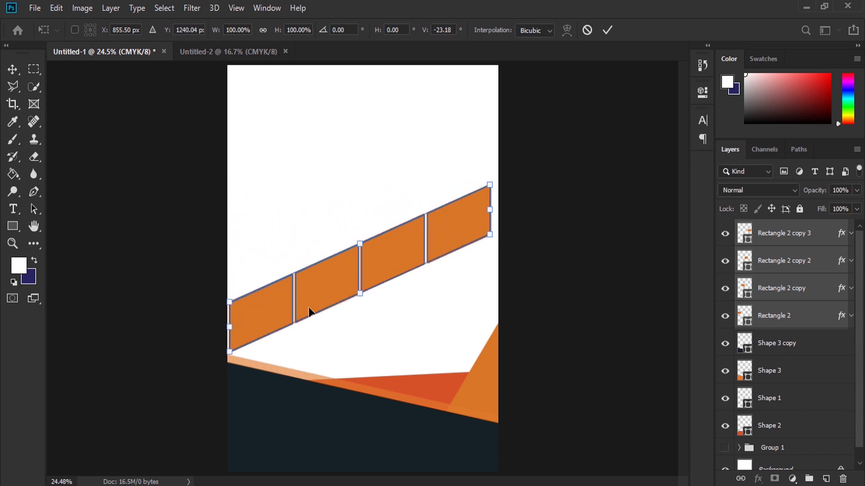
{"action": "left_click_drag", "start_coordinate": [491, 212], "coordinate": [491, 207]}
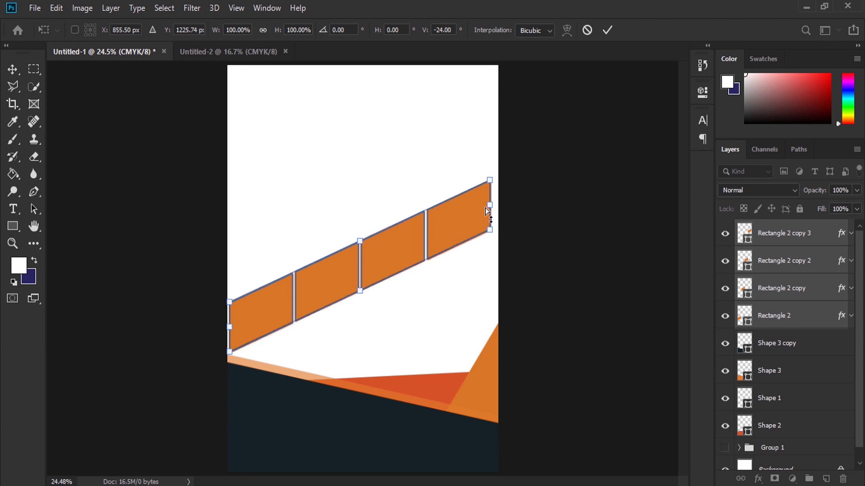
Scale the slanted row slightly taller, commit it, and nudge it up
{"action": "right_click", "coordinate": [354, 238]}
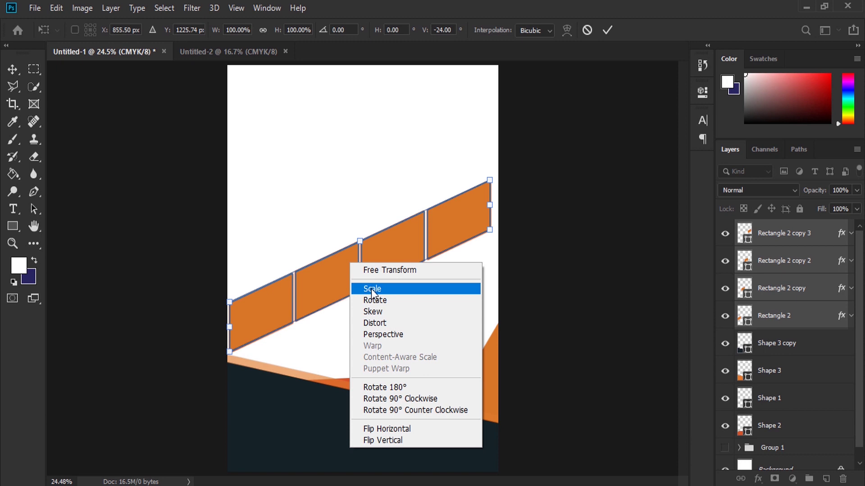
{"action": "left_click", "coordinate": [386, 286]}
{"action": "left_click_drag", "start_coordinate": [359, 240], "coordinate": [358, 232]}
{"action": "key", "text": "Return"}
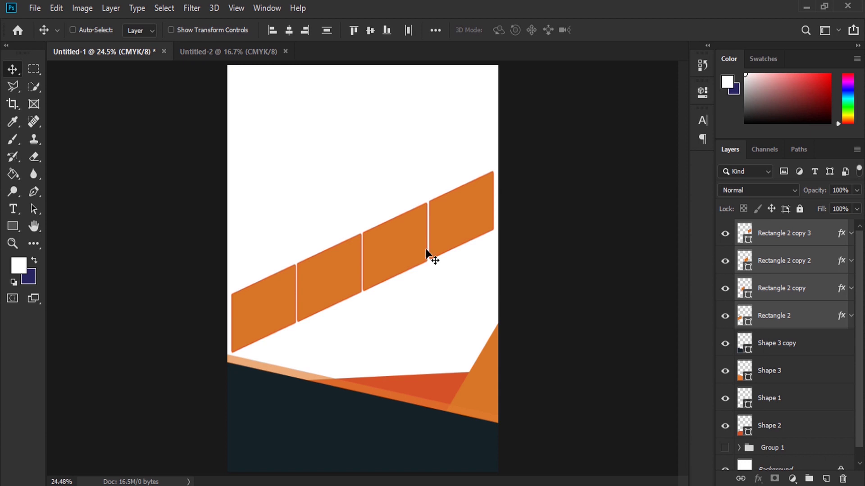
{"action": "key", "text": "Up"}
{"action": "key", "text": "Up"}
{"action": "key", "text": "Up"}
{"action": "key", "text": "Up"}
{"action": "key", "text": "Up"}
{"action": "key", "text": "Up"}
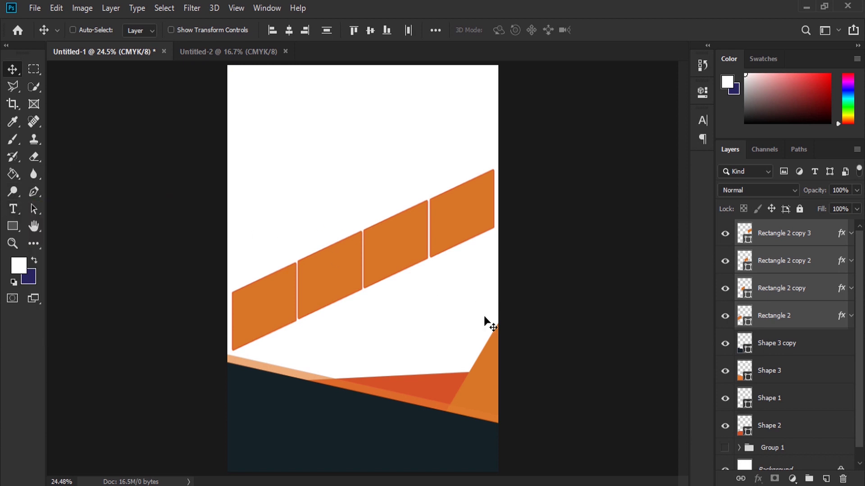
{"action": "scroll", "coordinate": [786, 358], "scroll_direction": "down", "scroll_amount": 1}
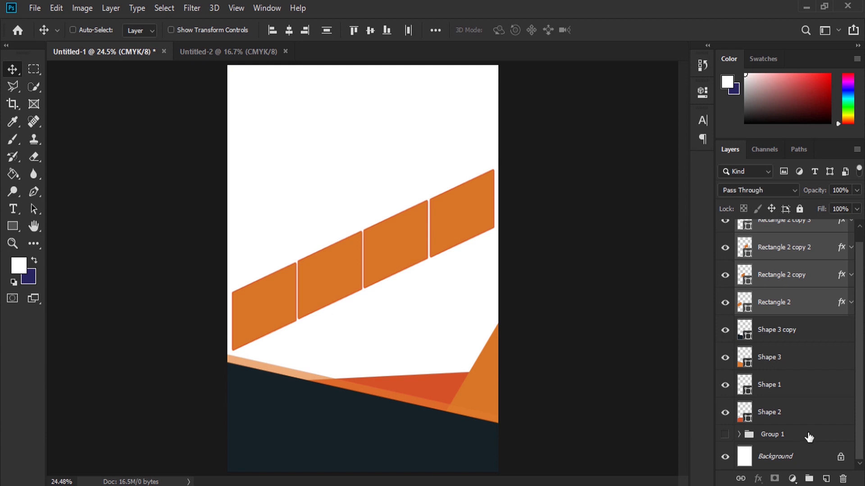
Add a new layer above Group 1 and begin a pen path past the page's upper left
{"action": "left_click", "coordinate": [809, 437]}
{"action": "left_click", "coordinate": [825, 479]}
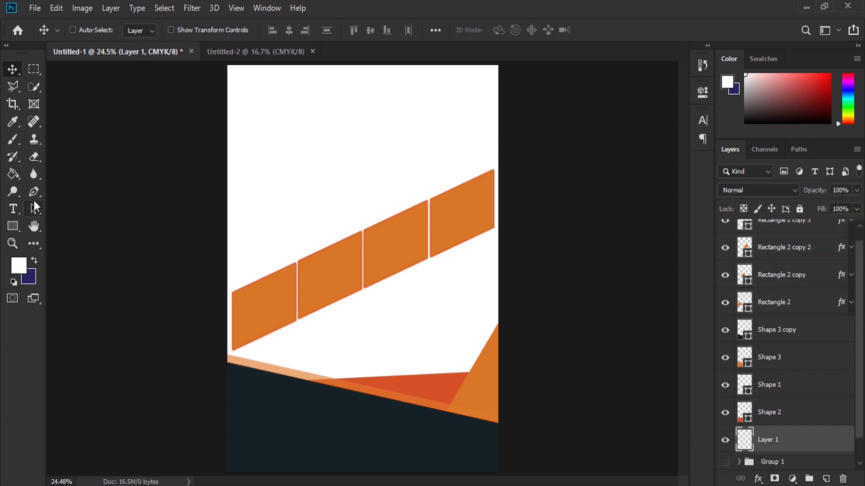
{"action": "key", "text": "p"}
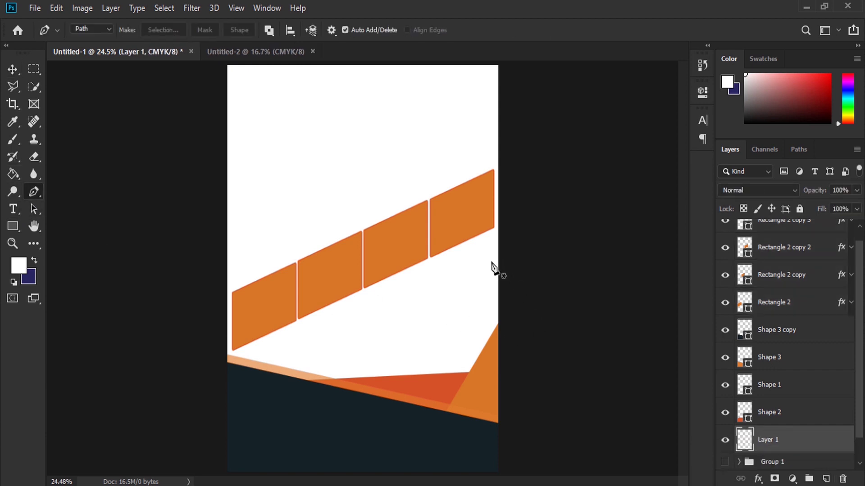
{"action": "left_click", "coordinate": [381, 258]}
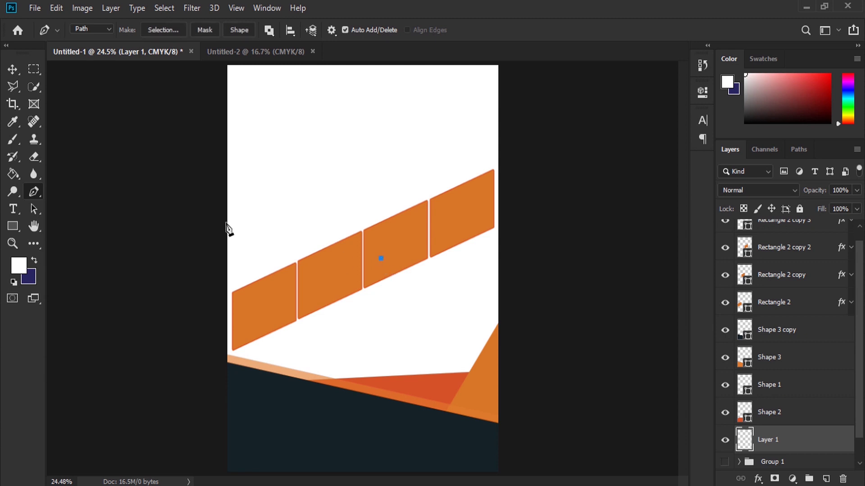
{"action": "left_click", "coordinate": [212, 127]}
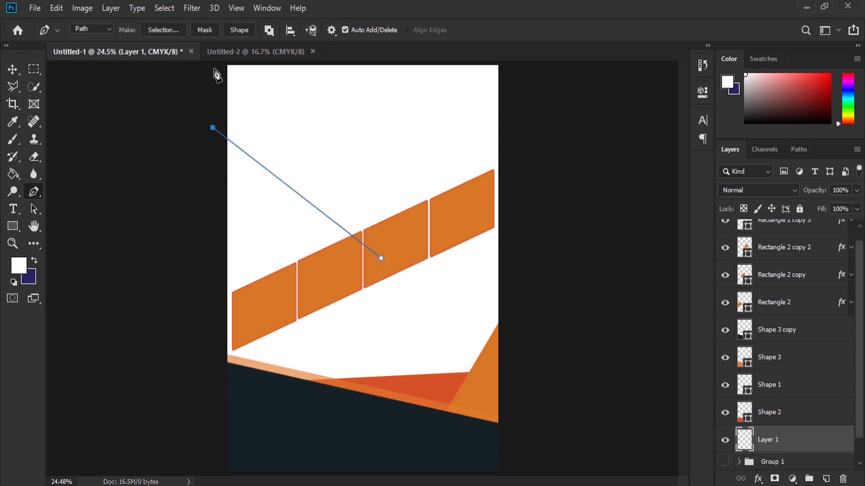
{"action": "left_click", "coordinate": [13, 243]}
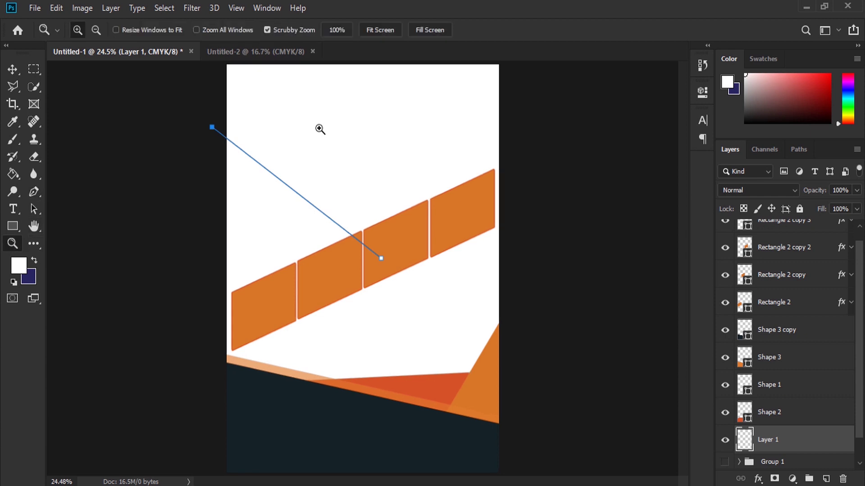
{"action": "left_click_drag", "start_coordinate": [321, 129], "coordinate": [298, 170]}
Finish a closed pen path over the page top with a curved right edge, making it a shape
{"action": "left_click", "coordinate": [34, 192]}
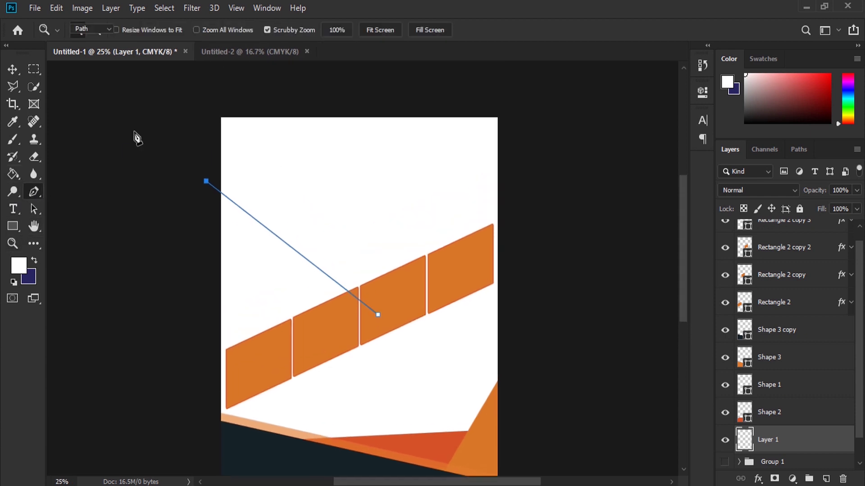
{"action": "left_click", "coordinate": [210, 109]}
{"action": "left_click", "coordinate": [506, 106]}
{"action": "left_click", "coordinate": [515, 191]}
{"action": "left_click", "coordinate": [510, 246]}
{"action": "left_click_drag", "start_coordinate": [502, 279], "coordinate": [414, 302]}
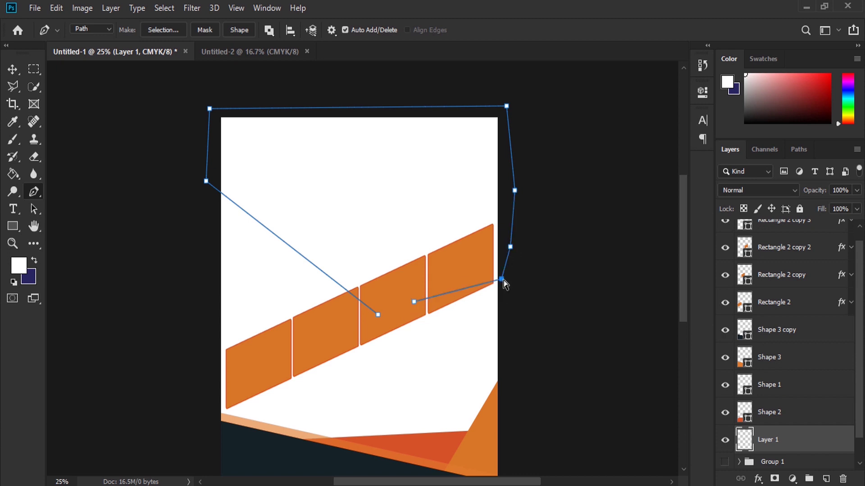
{"action": "left_click_drag", "start_coordinate": [503, 282], "coordinate": [502, 286]}
{"action": "left_click", "coordinate": [378, 315]}
{"action": "left_click", "coordinate": [239, 31]}
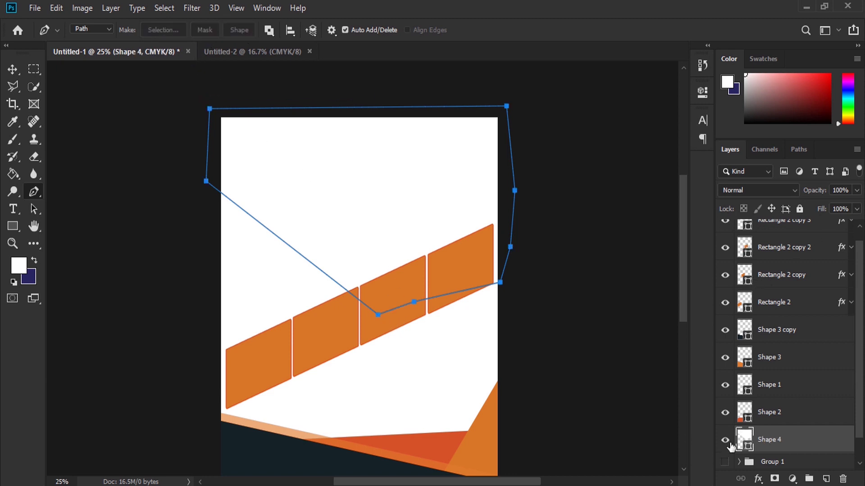
Fill Shape 4 with a light orange sampled from the panels
{"action": "double_click", "coordinate": [741, 441]}
{"action": "left_click", "coordinate": [474, 447]}
{"action": "left_click", "coordinate": [555, 127]}
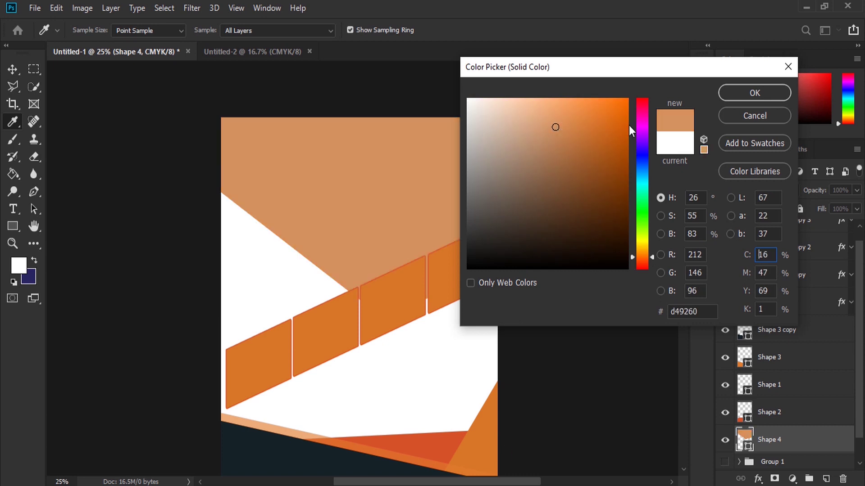
{"action": "left_click", "coordinate": [753, 94]}
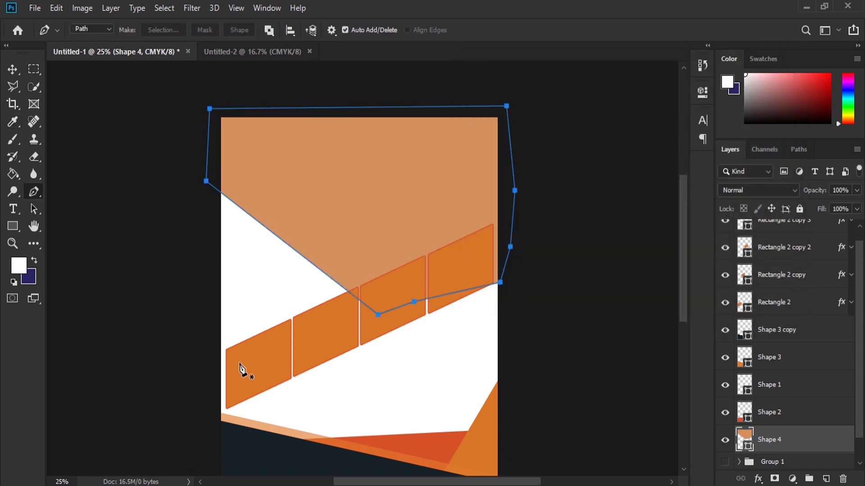
{"action": "left_click", "coordinate": [12, 69]}
{"action": "scroll", "coordinate": [423, 324], "scroll_direction": "down", "scroll_amount": 2}
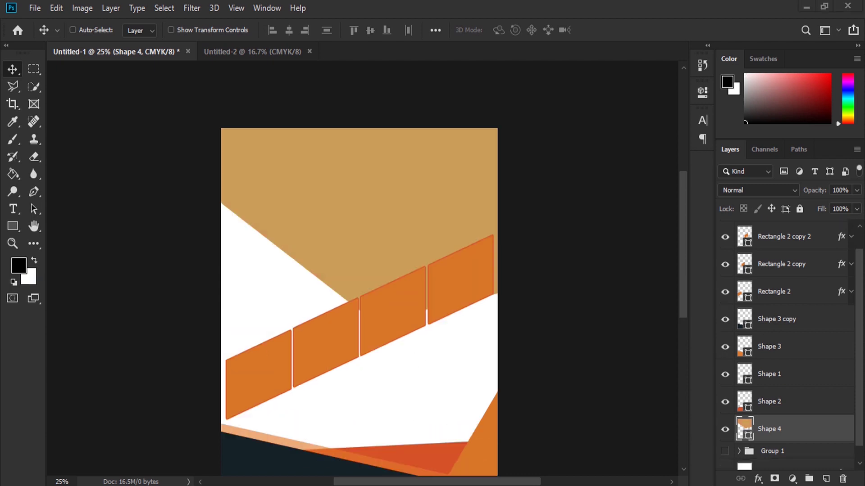
{"action": "left_click", "coordinate": [68, 432]}
Place the hgt steak photo, flip it horizontally, and clip it to Shape 4
{"action": "mouse_move", "coordinate": [409, 310]}
{"action": "left_mouse_down"}
{"action": "mouse_move", "coordinate": [302, 353]}
{"action": "mouse_move", "coordinate": [341, 283]}
{"action": "mouse_move", "coordinate": [361, 212]}
{"action": "left_mouse_up"}
{"action": "right_click", "coordinate": [361, 212]}
{"action": "left_click", "coordinate": [423, 366]}
{"action": "key", "text": "Return"}
{"action": "right_click", "coordinate": [808, 428]}
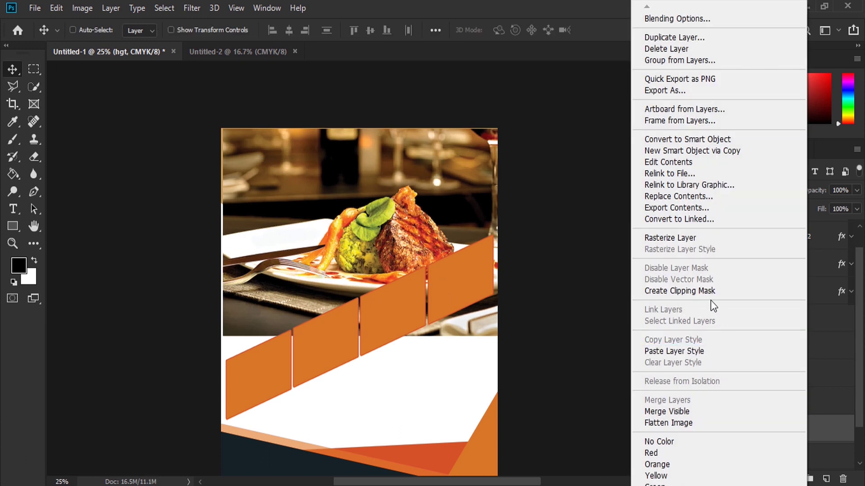
{"action": "left_click", "coordinate": [702, 290]}
{"action": "left_click_drag", "start_coordinate": [390, 228], "coordinate": [407, 225]}
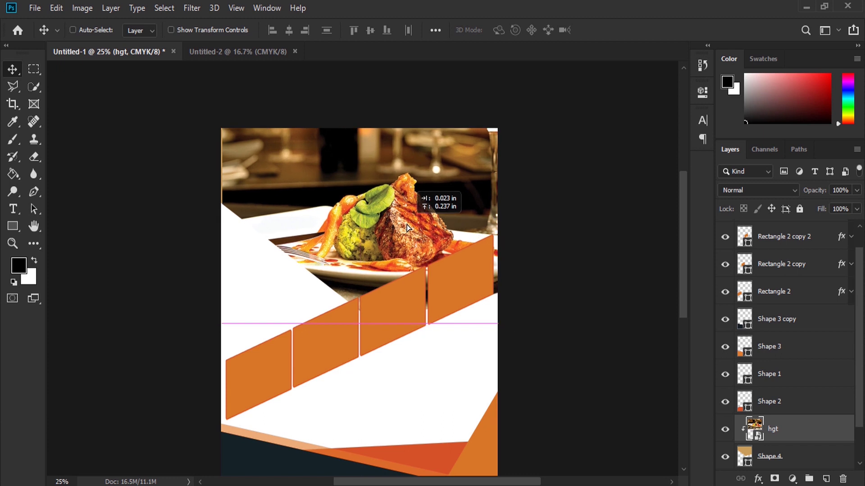
Free Transform the steak photo slightly larger and shift it up and left within the shape
{"action": "left_click", "coordinate": [56, 8]}
{"action": "left_click", "coordinate": [198, 297]}
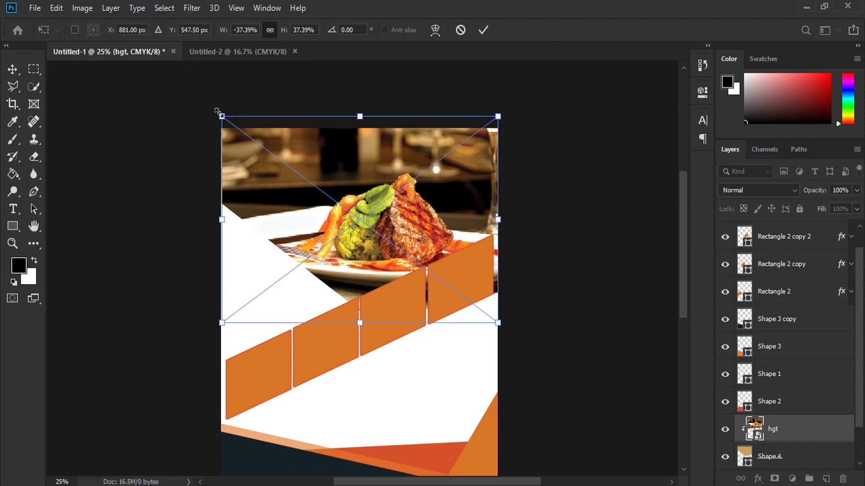
{"action": "left_click_drag", "start_coordinate": [217, 111], "coordinate": [214, 109]}
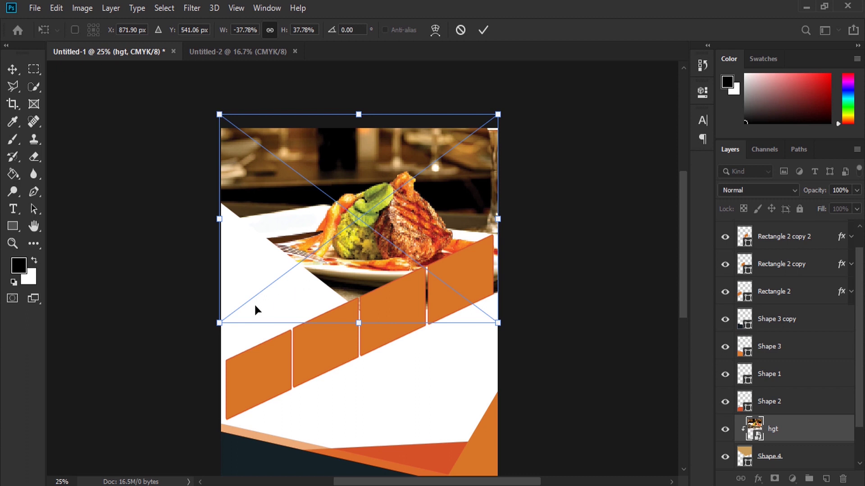
{"action": "key", "text": "Return"}
{"action": "left_click_drag", "start_coordinate": [407, 270], "coordinate": [400, 260]}
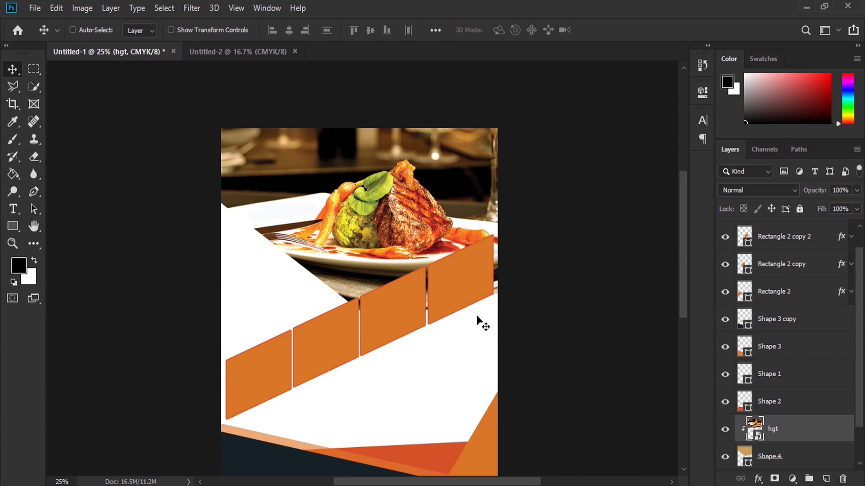
{"action": "left_click", "coordinate": [13, 243]}
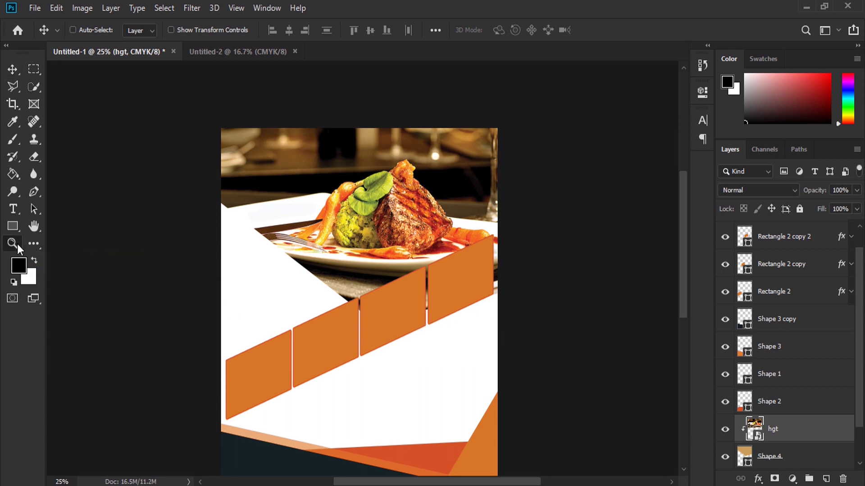
{"action": "left_click", "coordinate": [435, 315]}
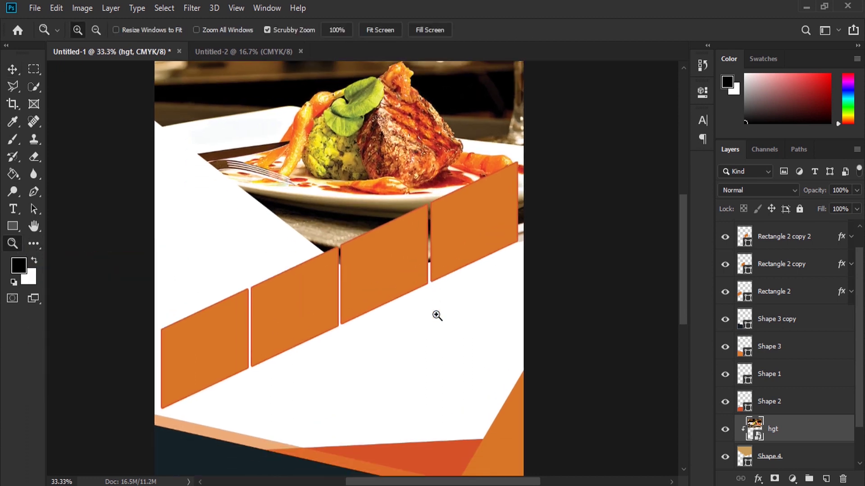
Duplicate the panel layer and place burger photo 32 (19), shrunk over the rightmost panel
{"action": "left_click", "coordinate": [13, 69]}
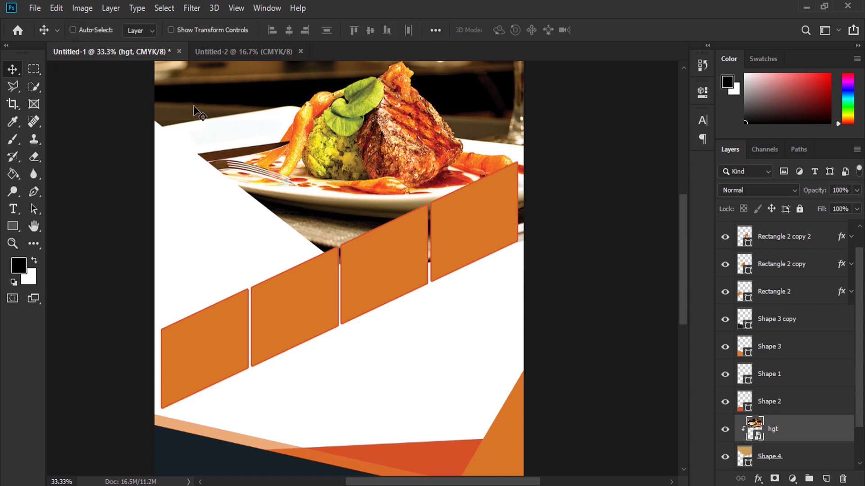
{"action": "key", "text": "ctrl+j"}
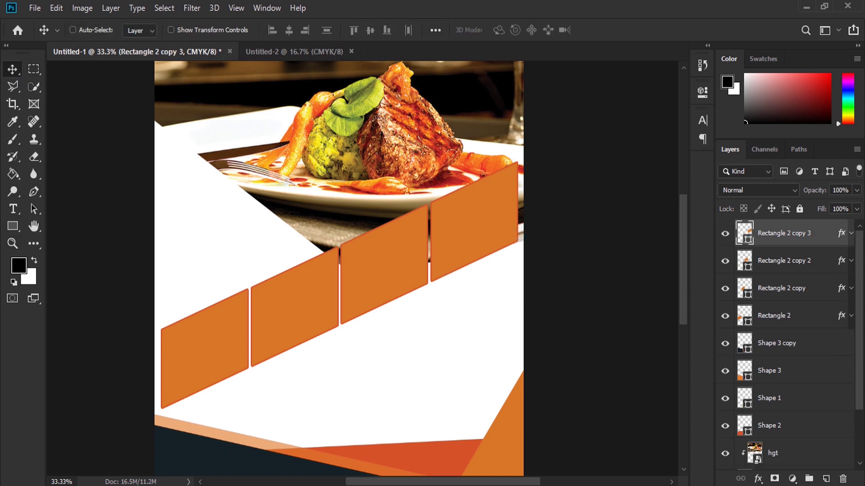
{"action": "left_click", "coordinate": [68, 440]}
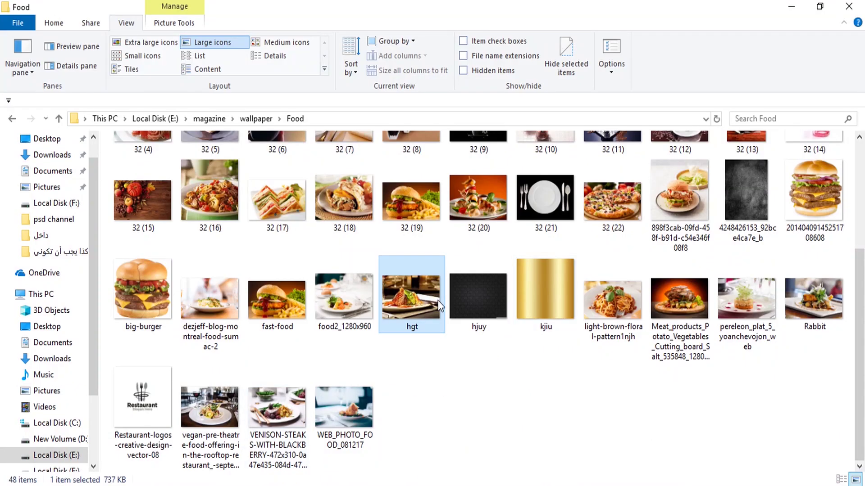
{"action": "left_click", "coordinate": [405, 203]}
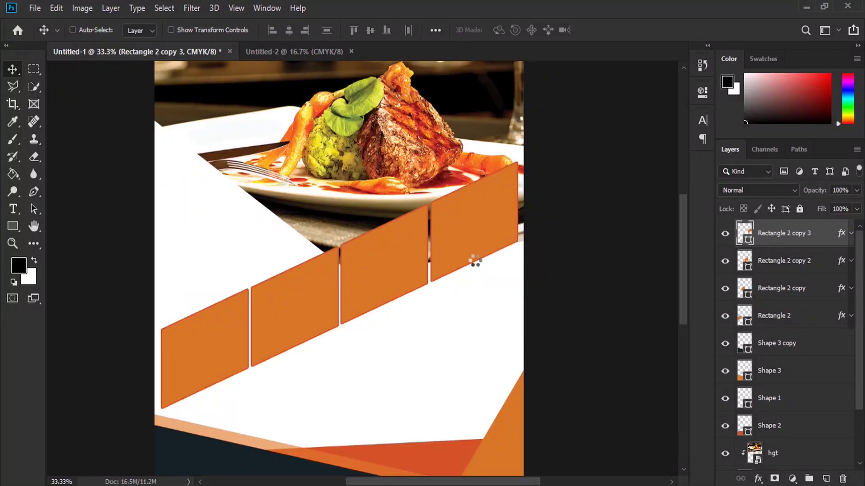
{"action": "left_click_drag", "start_coordinate": [242, 462], "coordinate": [414, 234]}
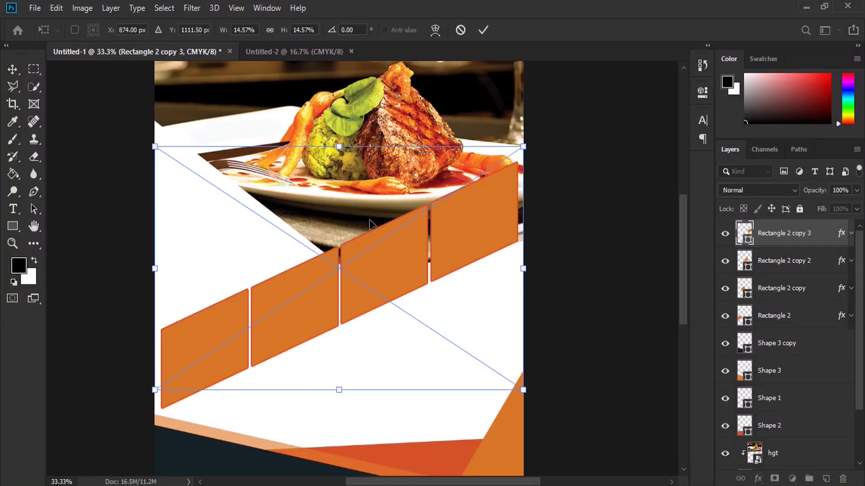
{"action": "left_click_drag", "start_coordinate": [154, 147], "coordinate": [354, 281]}
{"action": "left_click_drag", "start_coordinate": [437, 303], "coordinate": [452, 201]}
Distort the burger photo to match the panel's slant and clip it into that panel
{"action": "right_click", "coordinate": [440, 212]}
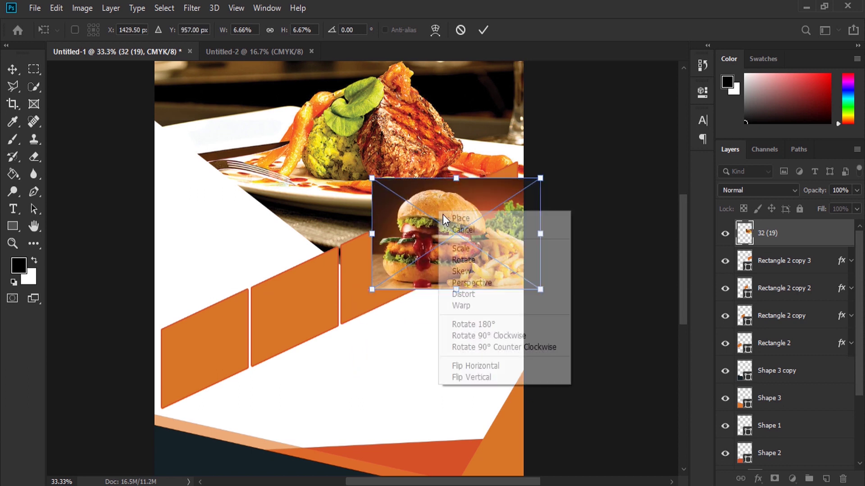
{"action": "left_click", "coordinate": [471, 293]}
{"action": "left_click_drag", "start_coordinate": [377, 238], "coordinate": [376, 262]}
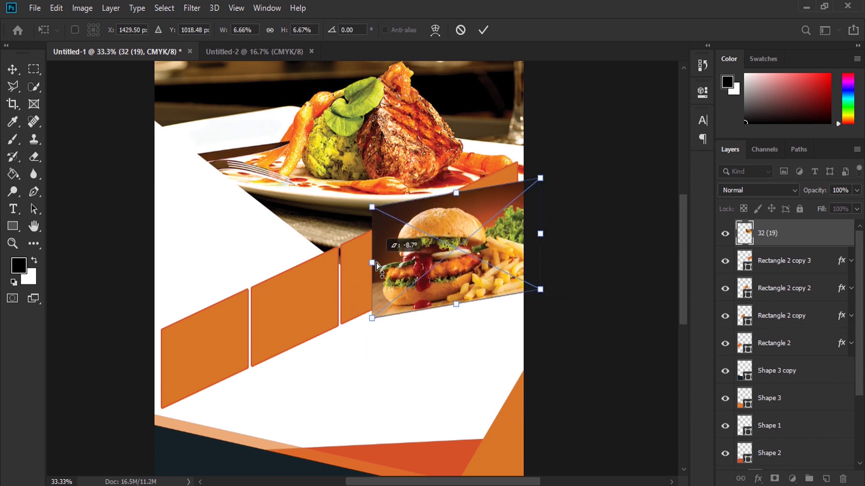
{"action": "mouse_move", "coordinate": [540, 233]}
{"action": "left_mouse_down"}
{"action": "mouse_move", "coordinate": [540, 211]}
{"action": "mouse_move", "coordinate": [540, 233]}
{"action": "mouse_move", "coordinate": [497, 225]}
{"action": "left_mouse_up"}
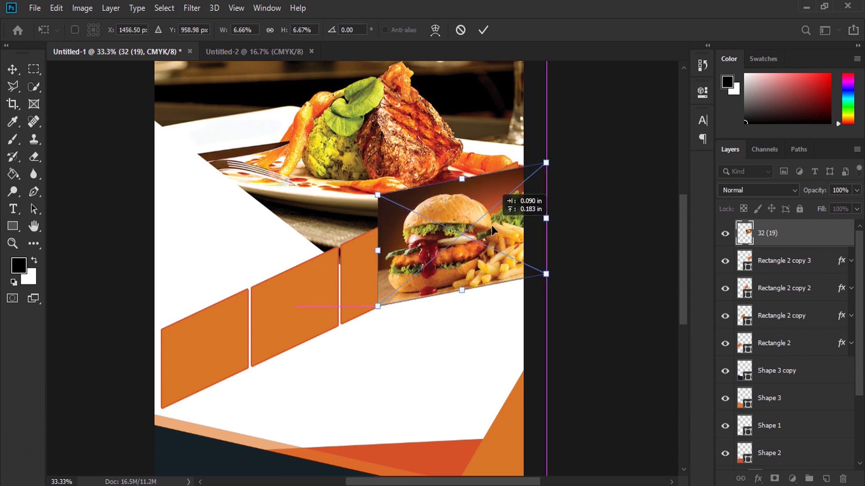
{"action": "key", "text": "Return"}
{"action": "right_click", "coordinate": [793, 233]}
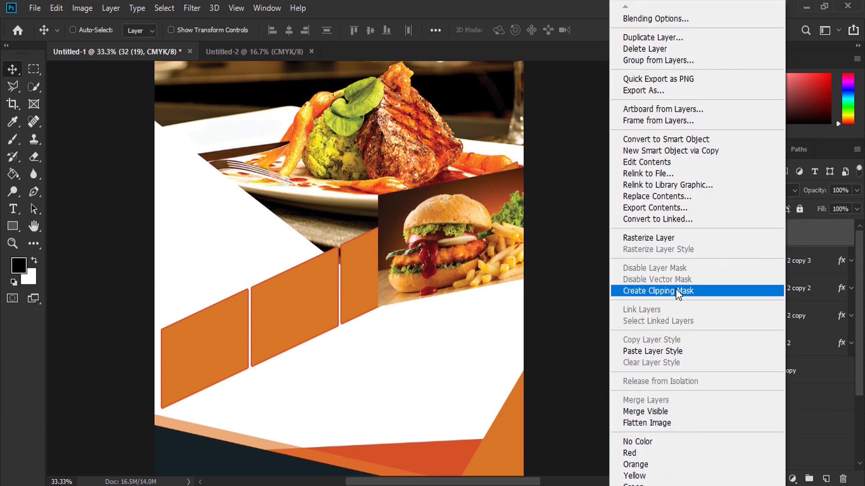
{"action": "left_click", "coordinate": [676, 289]}
{"action": "left_click_drag", "start_coordinate": [504, 243], "coordinate": [490, 226]}
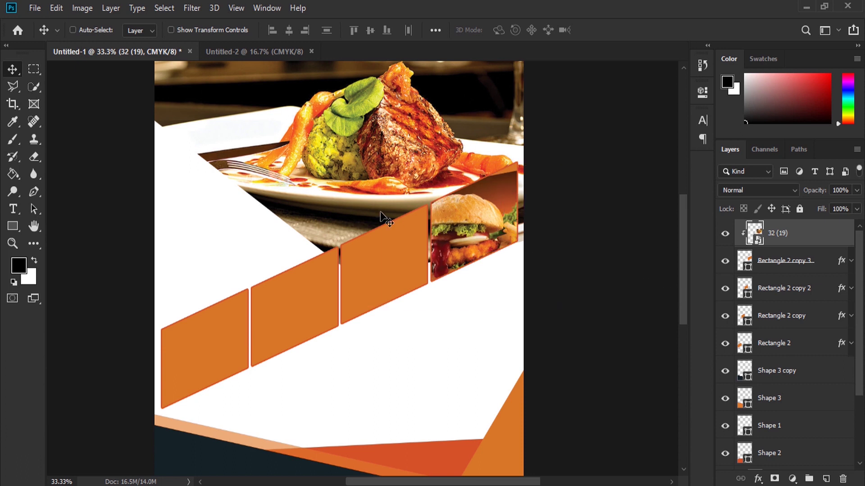
Resize and rotate the clipped burger photo to follow the diagonal
{"action": "key", "text": "ctrl+t"}
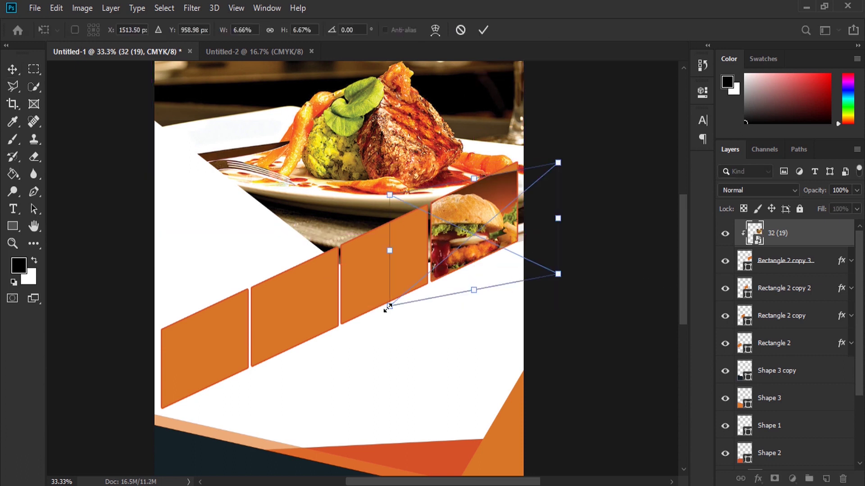
{"action": "left_click_drag", "start_coordinate": [387, 308], "coordinate": [407, 291]}
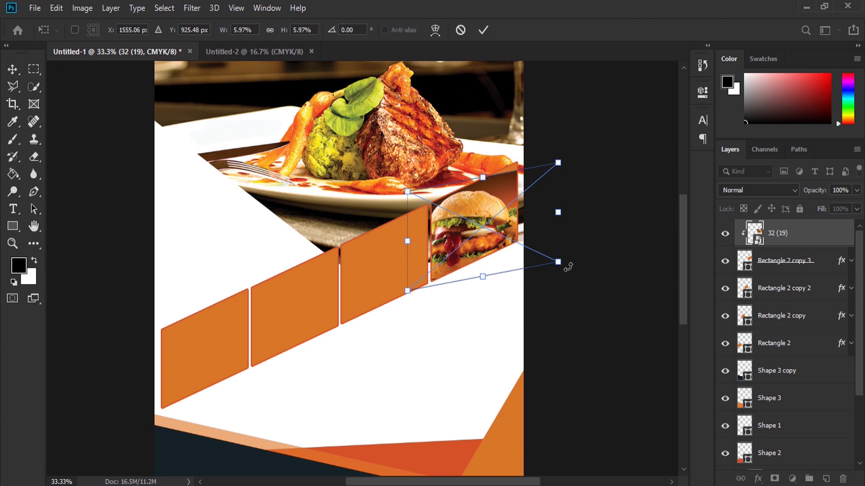
{"action": "left_click_drag", "start_coordinate": [558, 261], "coordinate": [551, 260]}
{"action": "left_click_drag", "start_coordinate": [558, 163], "coordinate": [568, 161]}
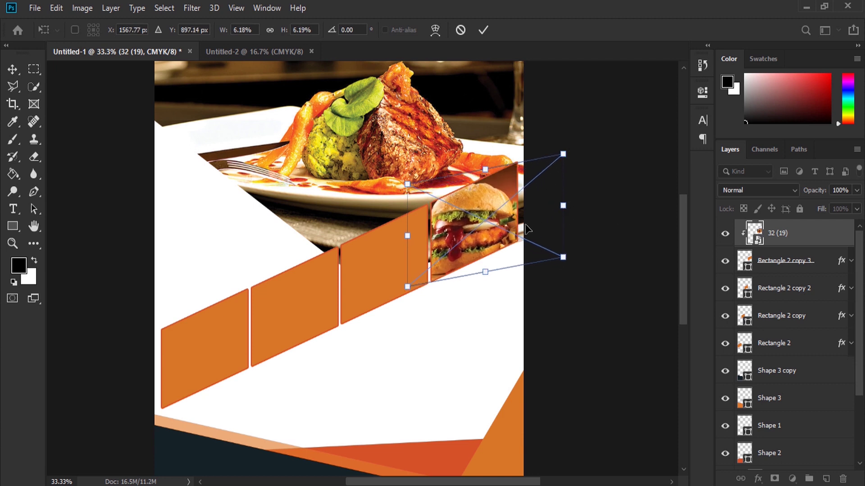
{"action": "left_click_drag", "start_coordinate": [558, 283], "coordinate": [575, 253]}
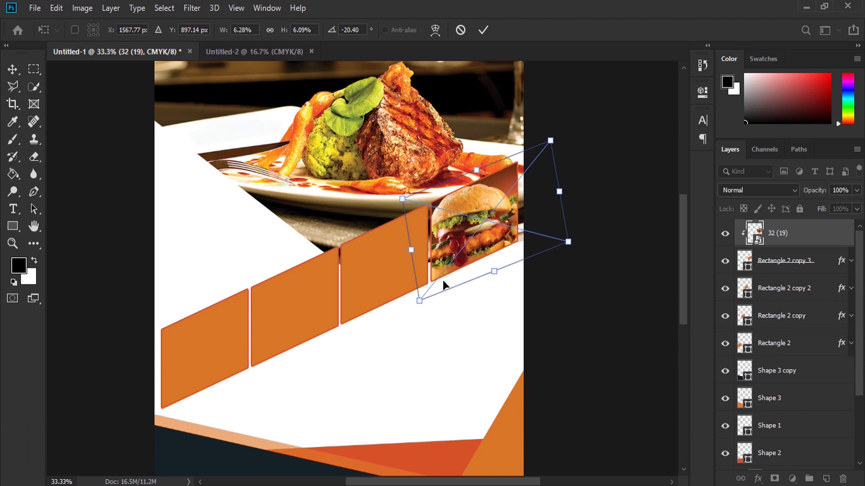
{"action": "left_click_drag", "start_coordinate": [421, 296], "coordinate": [429, 283]}
{"action": "left_click_drag", "start_coordinate": [549, 141], "coordinate": [537, 150]}
{"action": "key", "text": "Return"}
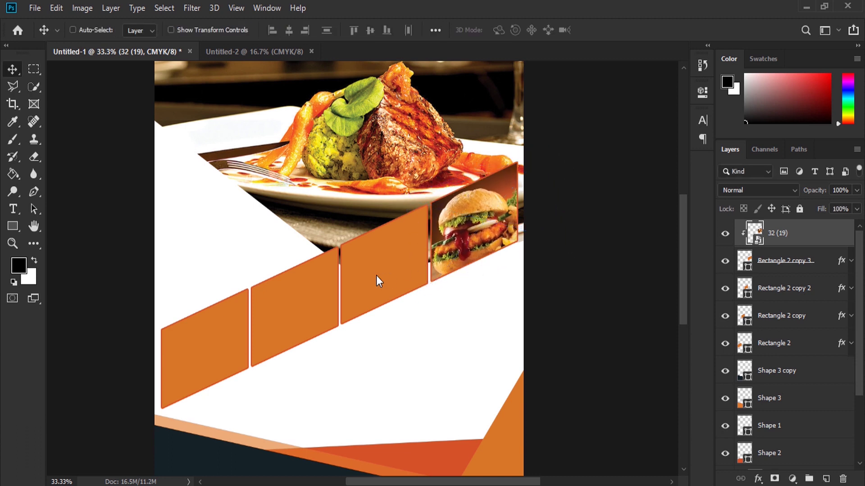
{"action": "left_click", "coordinate": [376, 280], "text": "ctrl"}
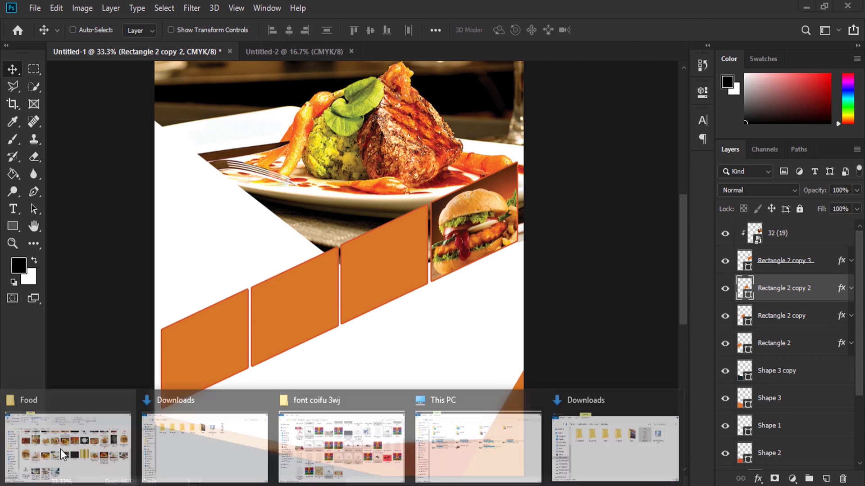
Place the spaghetti photo rotated beside the burger and clip it into the second panel
{"action": "left_click", "coordinate": [68, 439]}
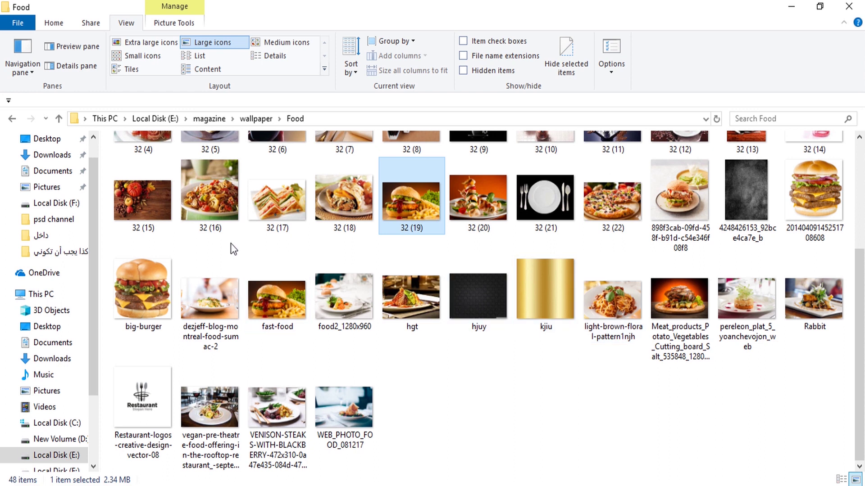
{"action": "scroll", "coordinate": [252, 264], "scroll_direction": "up", "scroll_amount": 3}
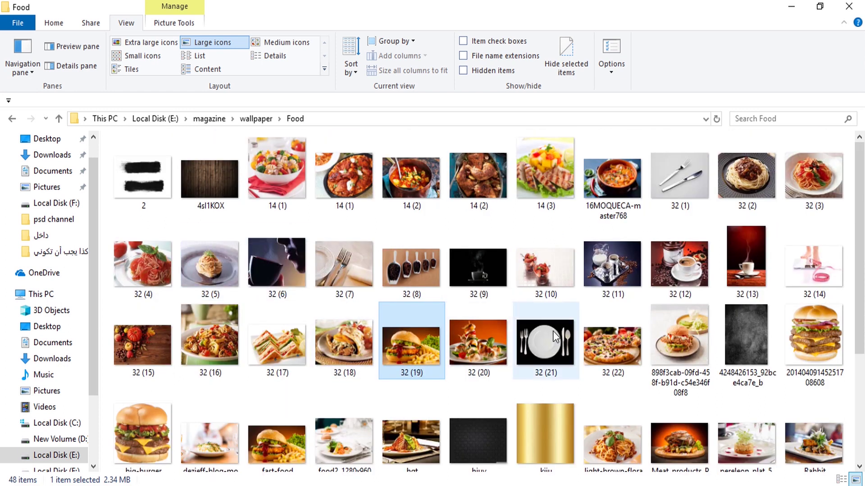
{"action": "scroll", "coordinate": [719, 426], "scroll_direction": "down", "scroll_amount": 3}
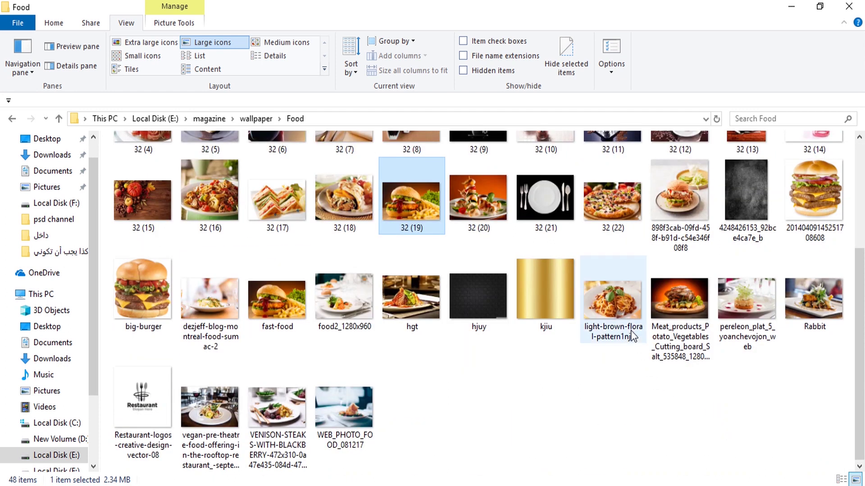
{"action": "left_click_drag", "start_coordinate": [634, 343], "coordinate": [203, 470]}
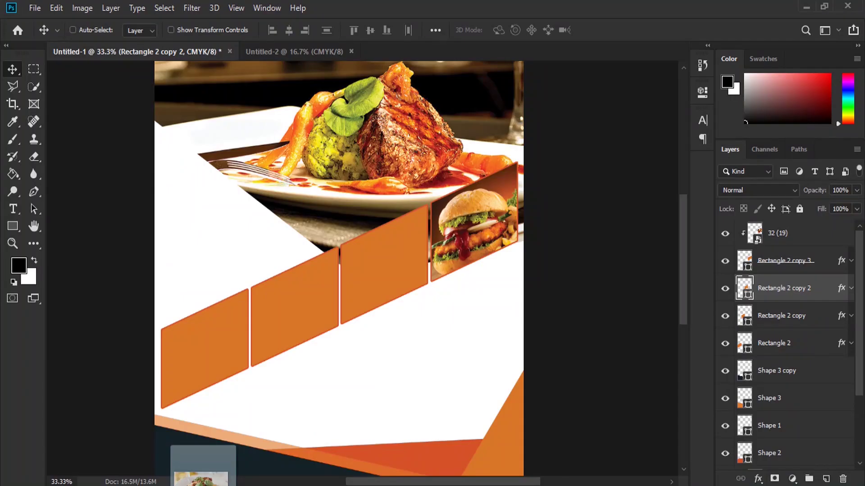
{"action": "mouse_move", "coordinate": [203, 471]}
{"action": "left_mouse_down"}
{"action": "mouse_move", "coordinate": [412, 222]}
{"action": "mouse_move", "coordinate": [408, 209]}
{"action": "left_mouse_up"}
{"action": "left_click_drag", "start_coordinate": [356, 246], "coordinate": [406, 242]}
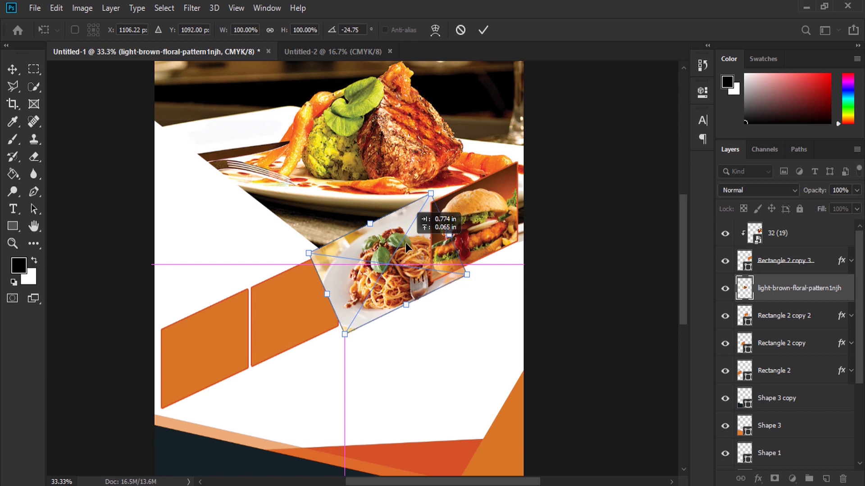
{"action": "key", "text": "Return"}
{"action": "right_click", "coordinate": [793, 288]}
{"action": "left_click", "coordinate": [684, 294]}
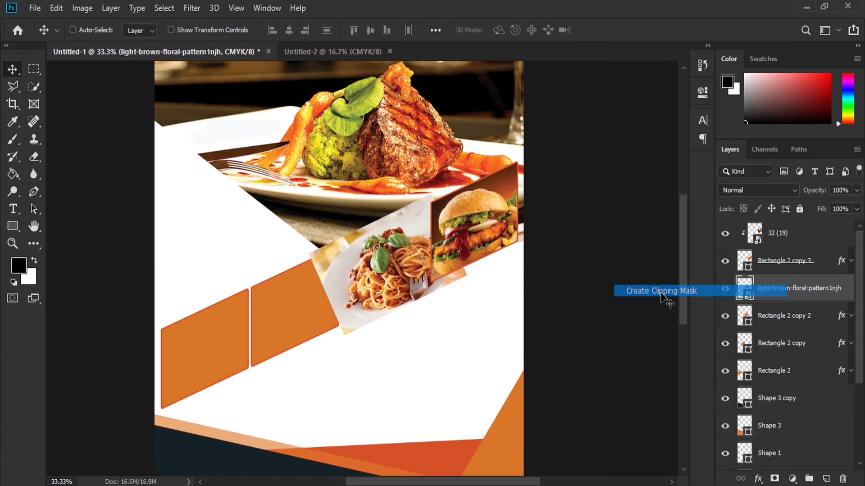
{"action": "left_click_drag", "start_coordinate": [490, 294], "coordinate": [409, 245]}
{"action": "left_click", "coordinate": [286, 289], "text": "ctrl"}
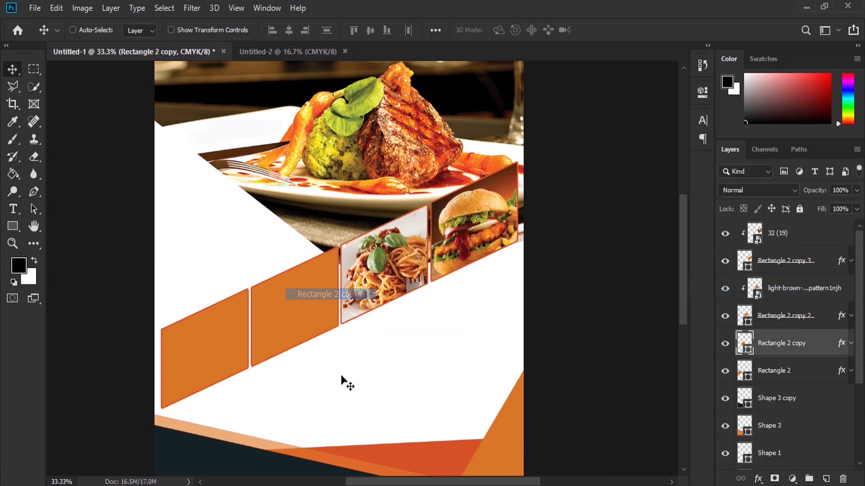
Place the 14 (3) grilled chicken salad photo, shrunk and tilted to the diagonal
{"action": "left_click", "coordinate": [81, 462]}
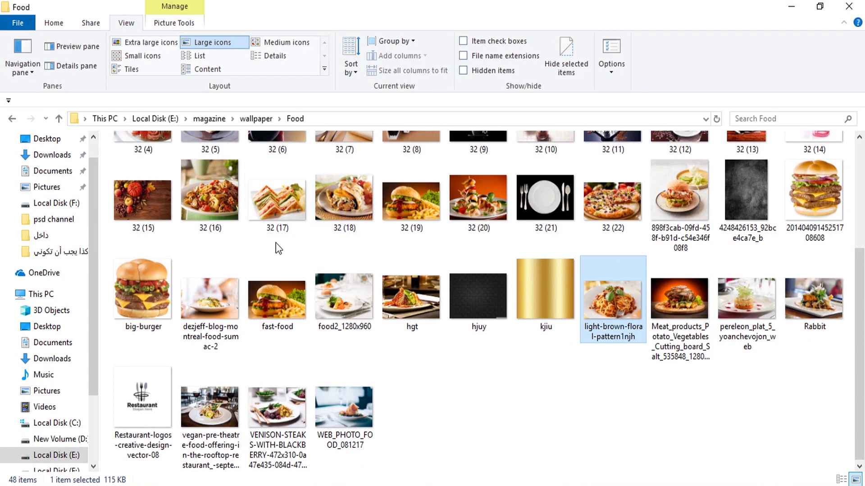
{"action": "scroll", "coordinate": [286, 264], "scroll_direction": "up", "scroll_amount": 3}
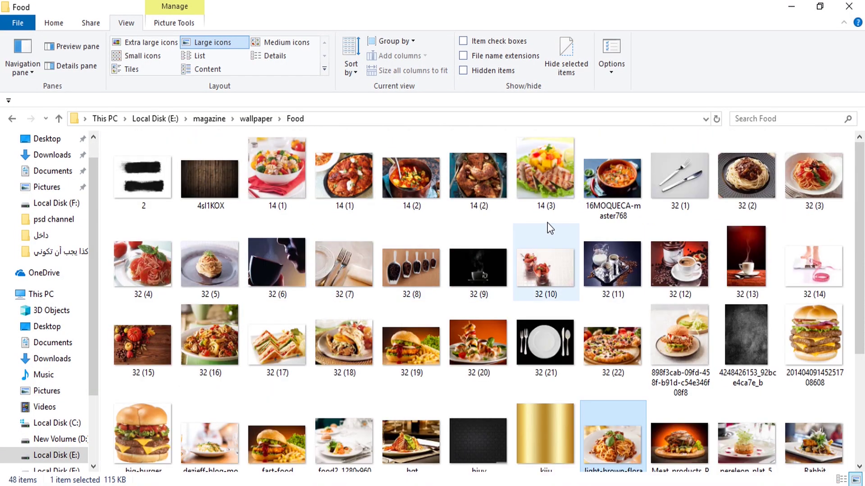
{"action": "left_click_drag", "start_coordinate": [411, 344], "coordinate": [393, 280]}
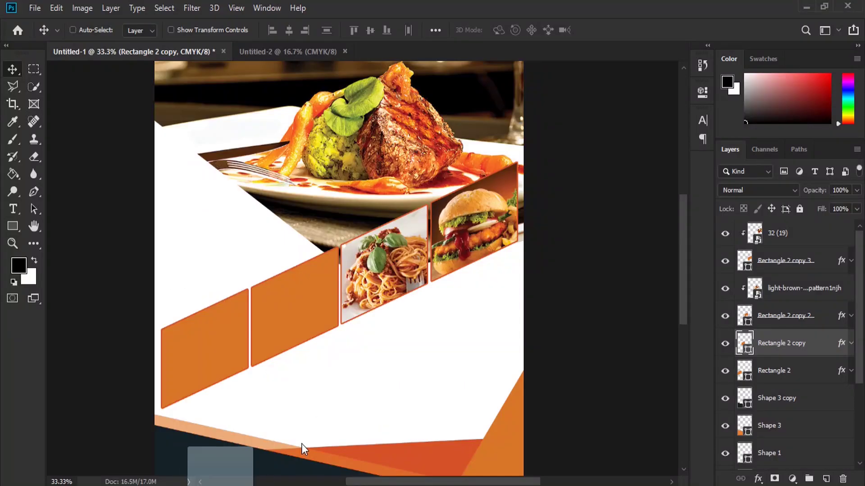
{"action": "left_click_drag", "start_coordinate": [514, 82], "coordinate": [271, 333]}
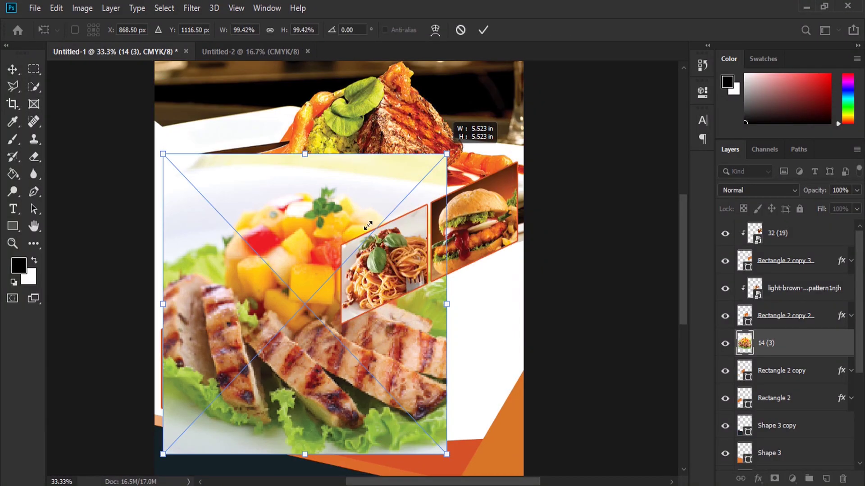
{"action": "left_click_drag", "start_coordinate": [318, 363], "coordinate": [300, 330]}
{"action": "mouse_move", "coordinate": [236, 364]}
{"action": "left_mouse_down"}
{"action": "mouse_move", "coordinate": [305, 295]}
{"action": "mouse_move", "coordinate": [310, 277]}
{"action": "left_mouse_up"}
{"action": "key", "text": "Return"}
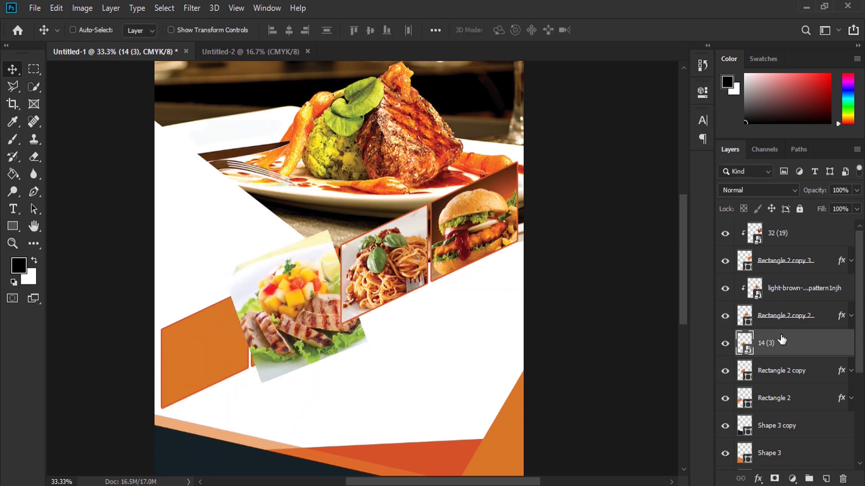
Clip the salad photo into the third panel, resize it, and select the leftmost rectangle layer
{"action": "right_click", "coordinate": [781, 341]}
{"action": "left_click", "coordinate": [668, 291]}
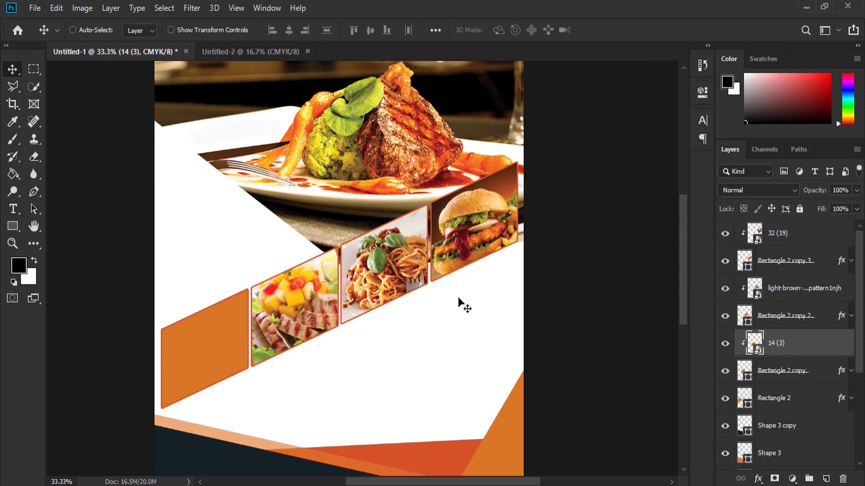
{"action": "key", "text": "ctrl+t"}
{"action": "left_click_drag", "start_coordinate": [325, 230], "coordinate": [329, 225]}
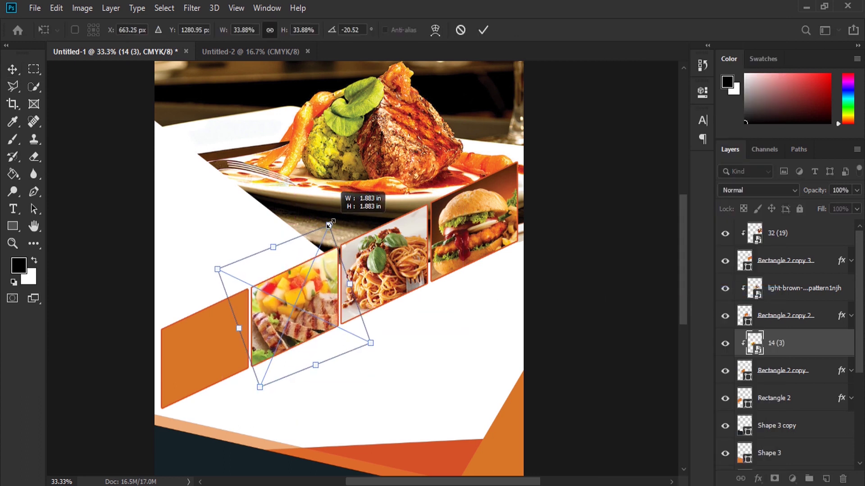
{"action": "key", "text": "Return"}
{"action": "right_click", "coordinate": [224, 337]}
{"action": "left_click", "coordinate": [224, 338]}
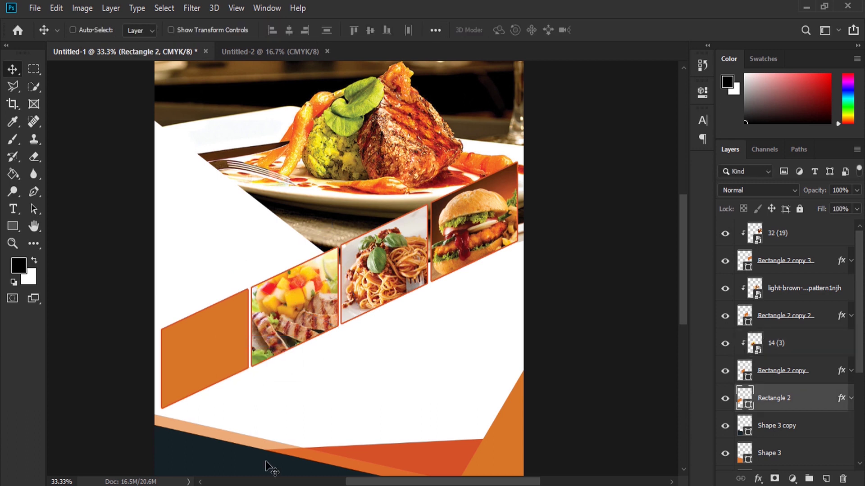
{"action": "left_click", "coordinate": [68, 441]}
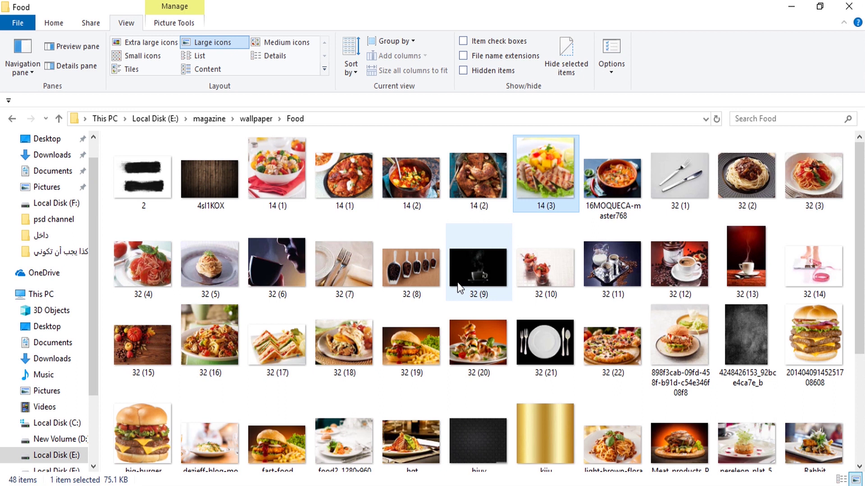
Pick the Meat_products photo in the Food folder and drag it into the flyer
{"action": "scroll", "coordinate": [458, 288], "scroll_direction": "down", "scroll_amount": 3}
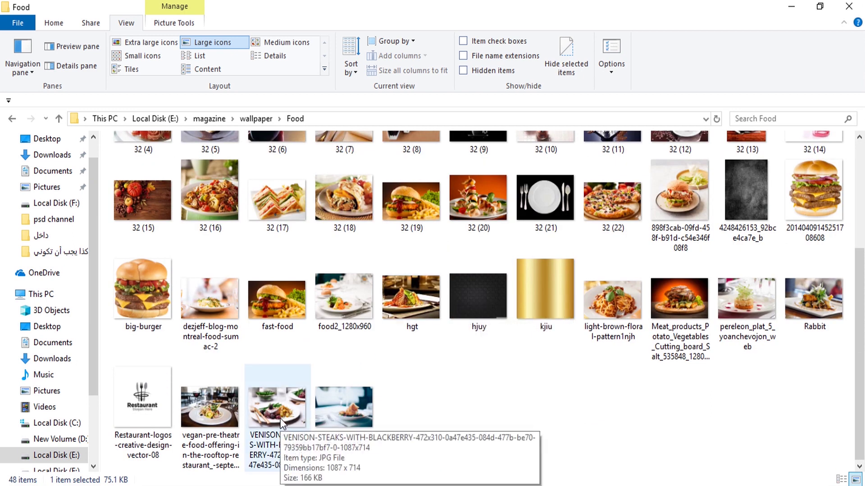
{"action": "left_click", "coordinate": [695, 309]}
{"action": "left_click_drag", "start_coordinate": [468, 363], "coordinate": [261, 317]}
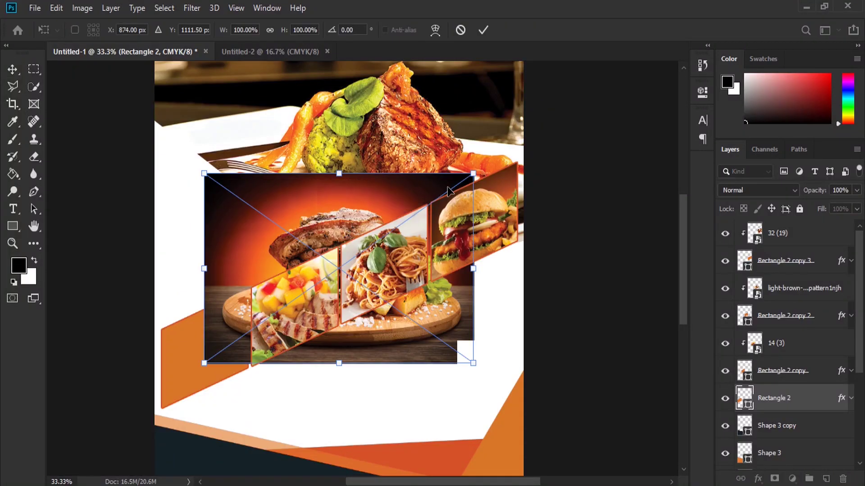
Scale, rotate and clip the Meat_products photo into the leftmost panel, resizing it to fill
{"action": "mouse_move", "coordinate": [469, 174]}
{"action": "left_mouse_down"}
{"action": "mouse_move", "coordinate": [307, 271]}
{"action": "mouse_move", "coordinate": [339, 268]}
{"action": "left_mouse_up"}
{"action": "left_click_drag", "start_coordinate": [365, 296], "coordinate": [360, 260]}
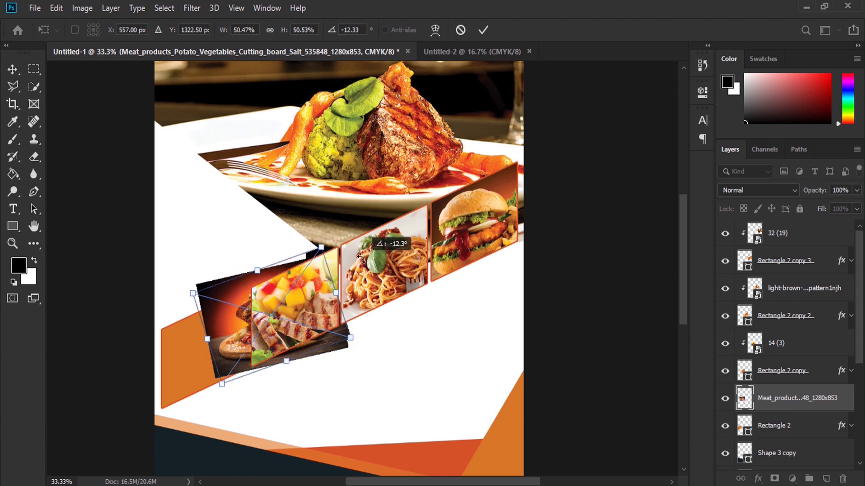
{"action": "left_click_drag", "start_coordinate": [294, 308], "coordinate": [257, 326]}
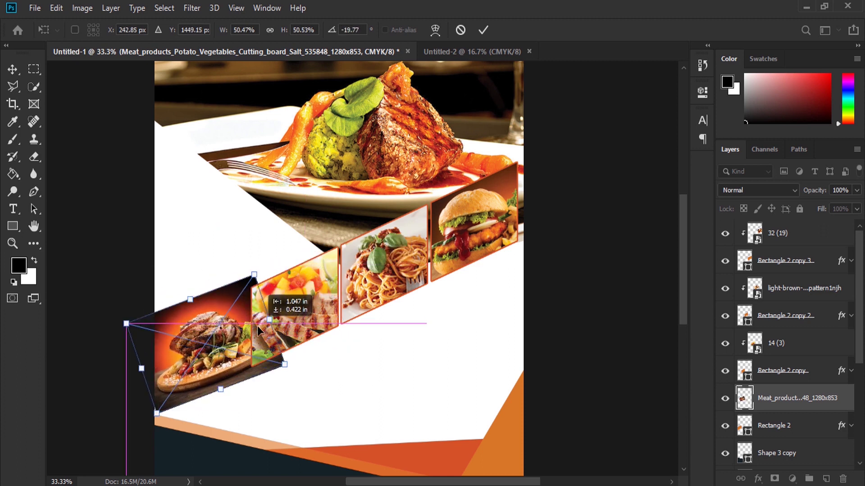
{"action": "left_click_drag", "start_coordinate": [127, 325], "coordinate": [165, 341]}
{"action": "key", "text": "Return"}
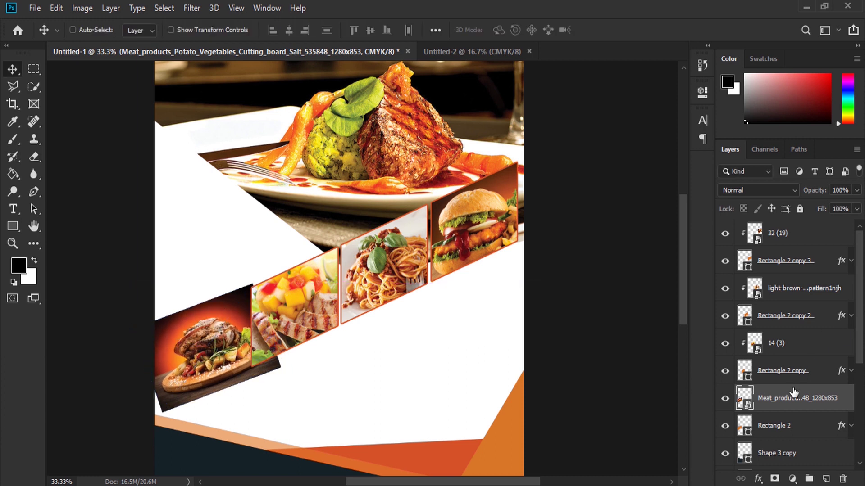
{"action": "right_click", "coordinate": [793, 395]}
{"action": "left_click", "coordinate": [689, 289]}
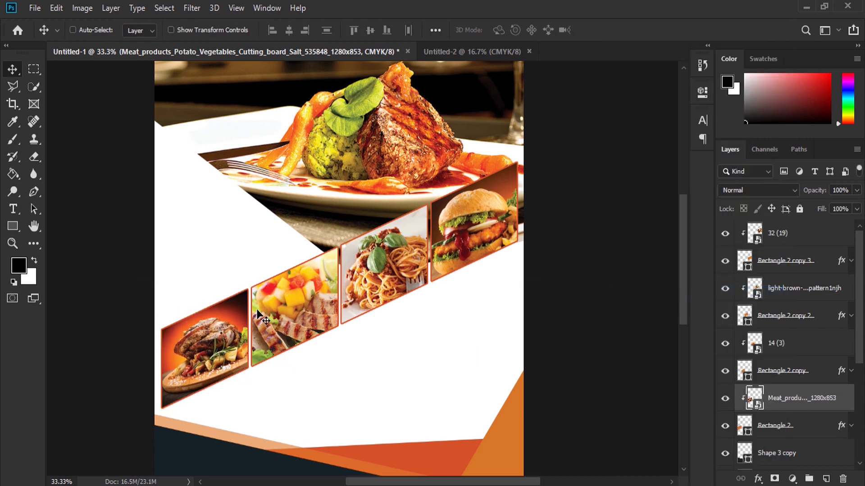
{"action": "key", "text": "ctrl+t"}
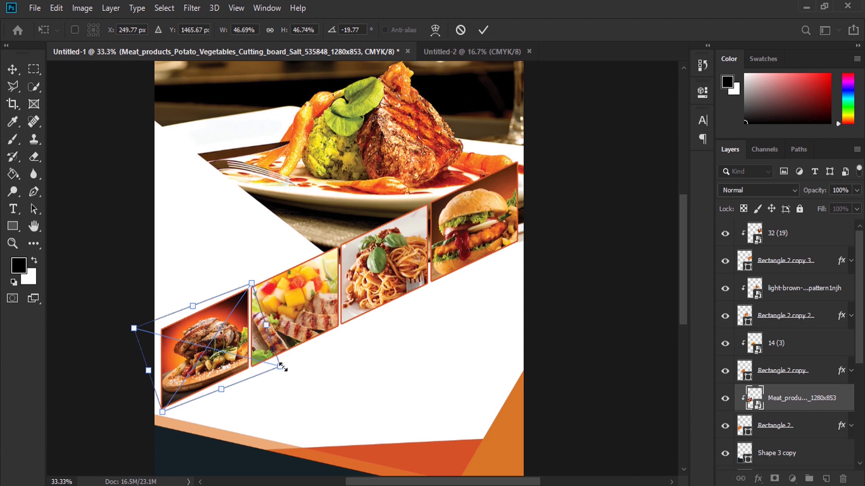
{"action": "left_click_drag", "start_coordinate": [281, 366], "coordinate": [288, 361]}
{"action": "key", "text": "Return"}
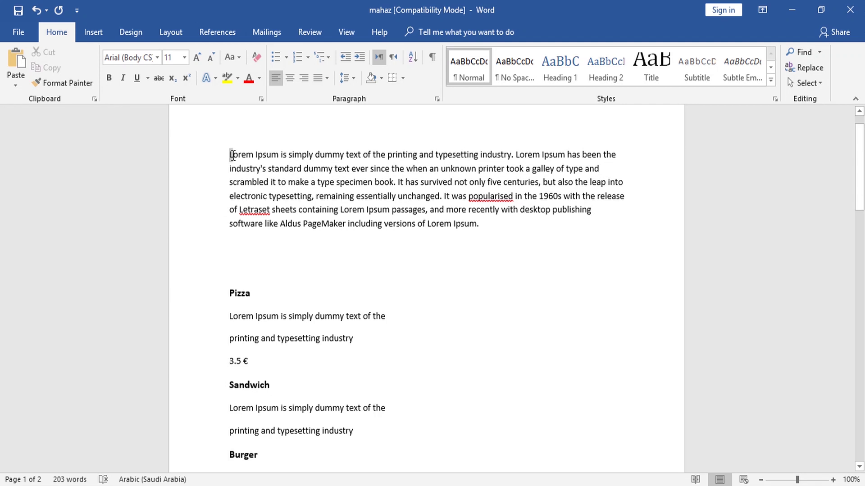
Copy the first Lorem Ipsum paragraph's opening, up to partway through line two
{"action": "left_click_drag", "start_coordinate": [232, 155], "coordinate": [472, 170]}
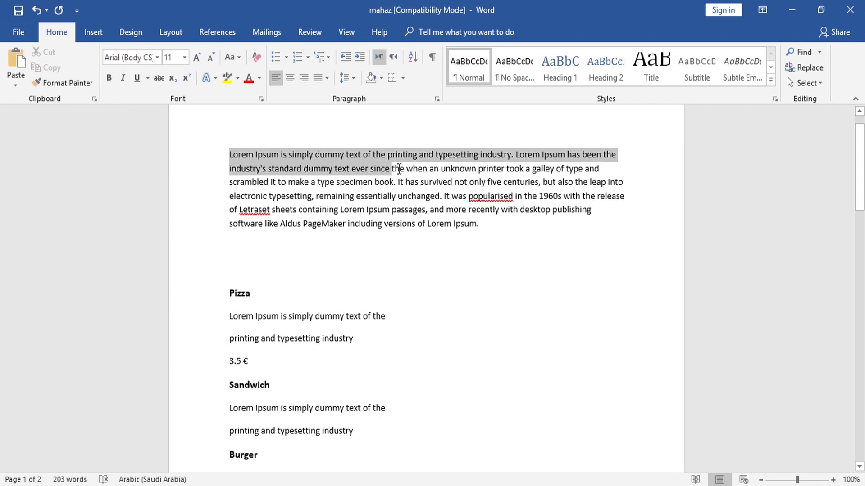
{"action": "left_click_drag", "start_coordinate": [472, 170], "coordinate": [322, 171]}
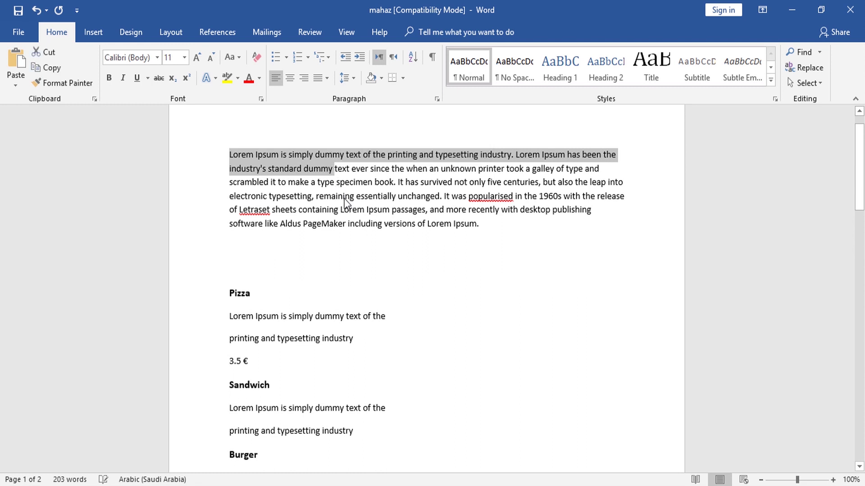
{"action": "right_click", "coordinate": [342, 168]}
{"action": "left_click", "coordinate": [353, 192]}
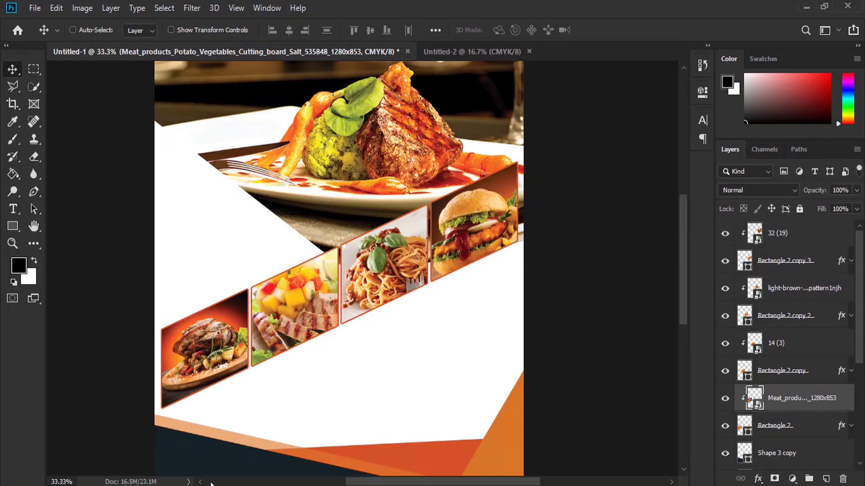
Add a new empty Layer 1 above photo layer 32 (19) at the top of the stack
{"action": "left_click", "coordinate": [16, 207]}
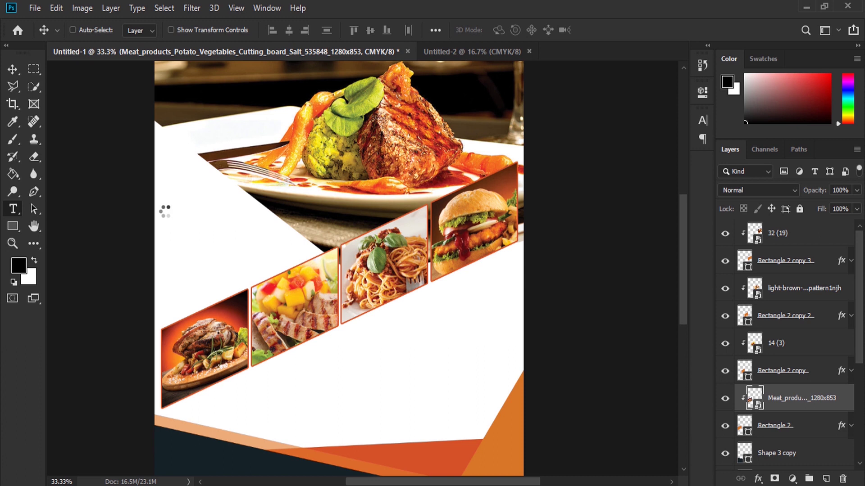
{"action": "scroll", "coordinate": [226, 206], "scroll_direction": "up", "scroll_amount": 1}
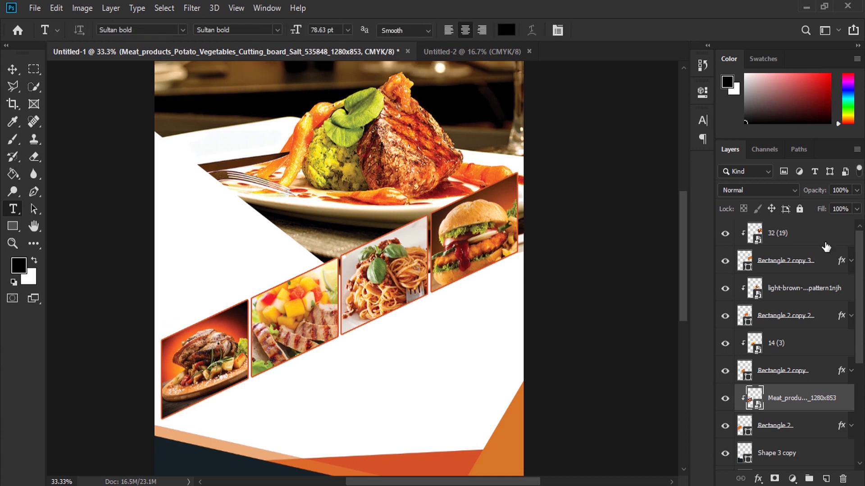
{"action": "left_click", "coordinate": [813, 235]}
{"action": "left_click", "coordinate": [825, 479]}
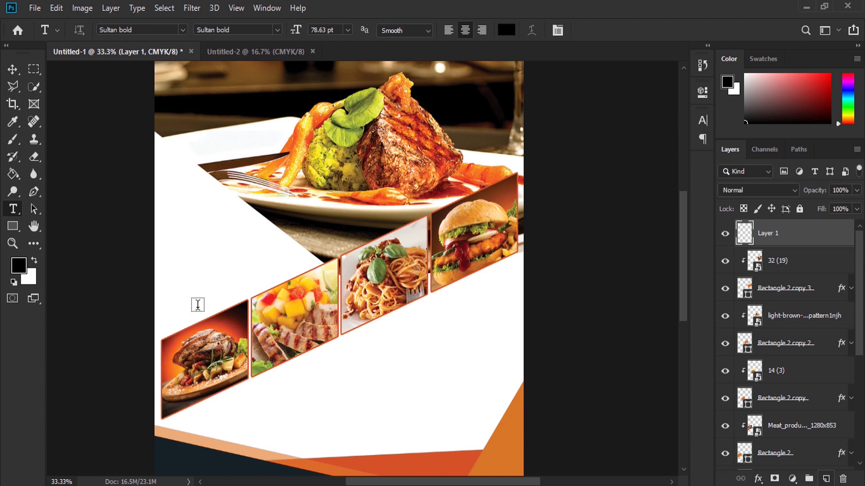
Set the type options to Arial Regular at 8 pt
{"action": "left_click", "coordinate": [348, 31]}
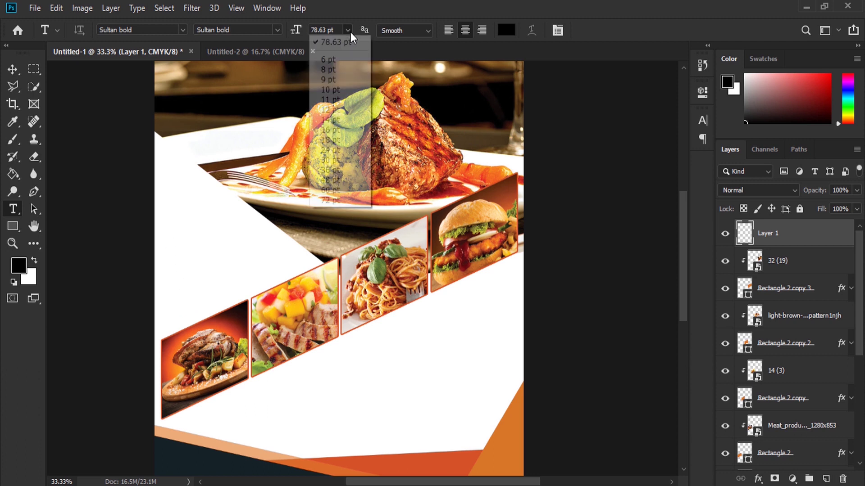
{"action": "left_click", "coordinate": [325, 80]}
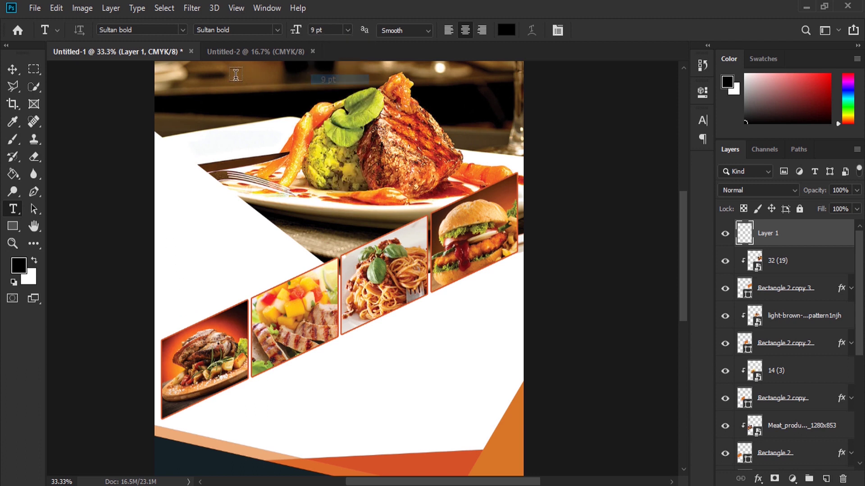
{"action": "left_click", "coordinate": [138, 31]}
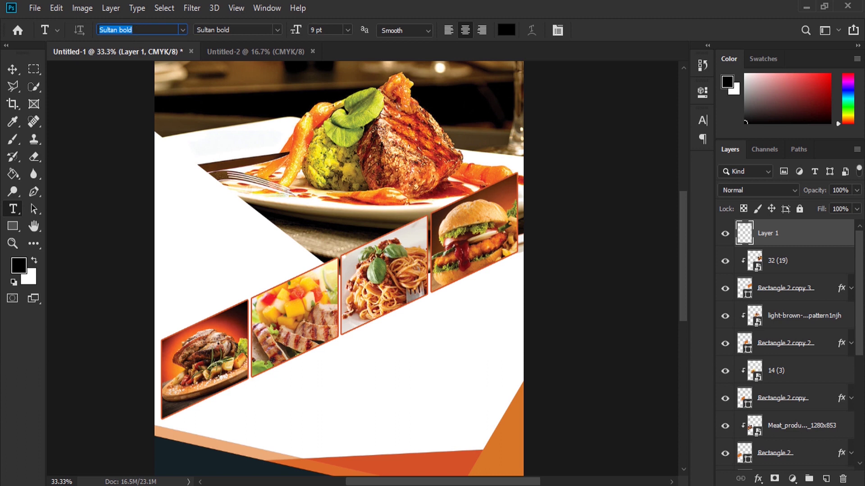
{"action": "left_click", "coordinate": [182, 29]}
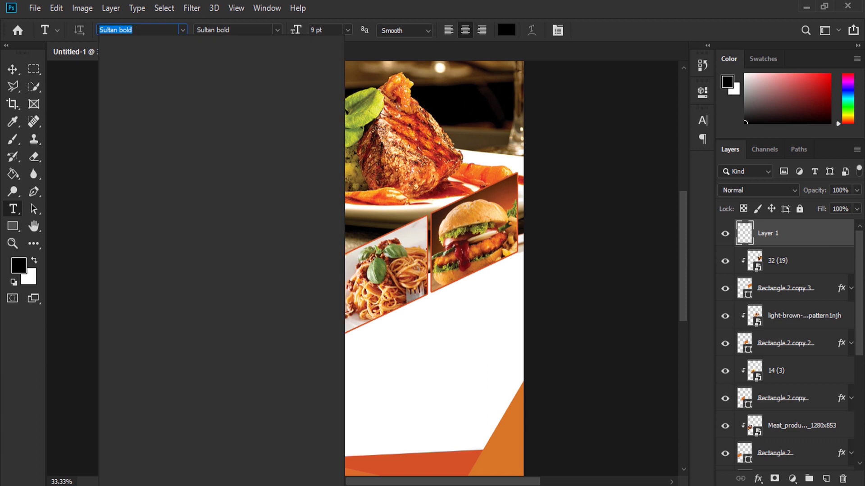
{"action": "type", "text": "ar"}
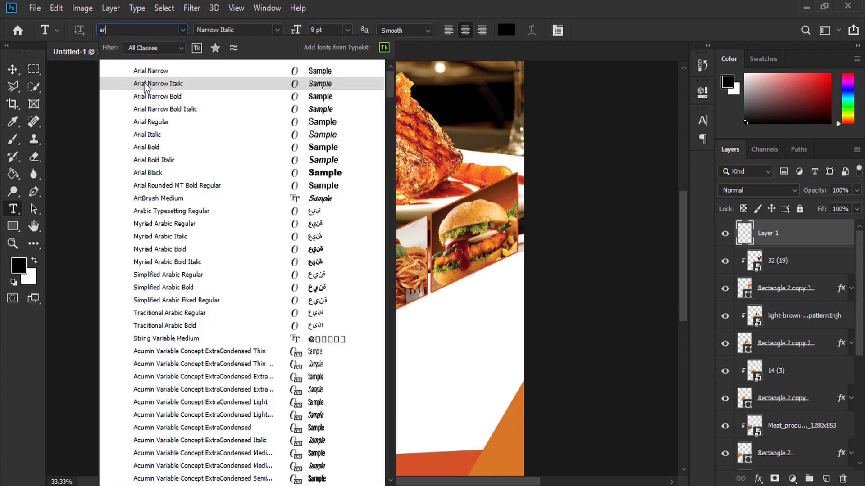
{"action": "left_click", "coordinate": [159, 123]}
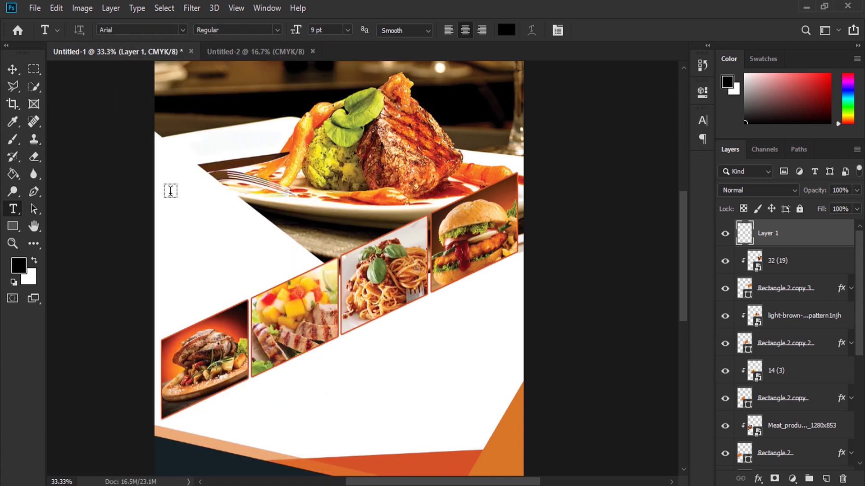
{"action": "left_click", "coordinate": [347, 29]}
{"action": "left_click", "coordinate": [336, 66]}
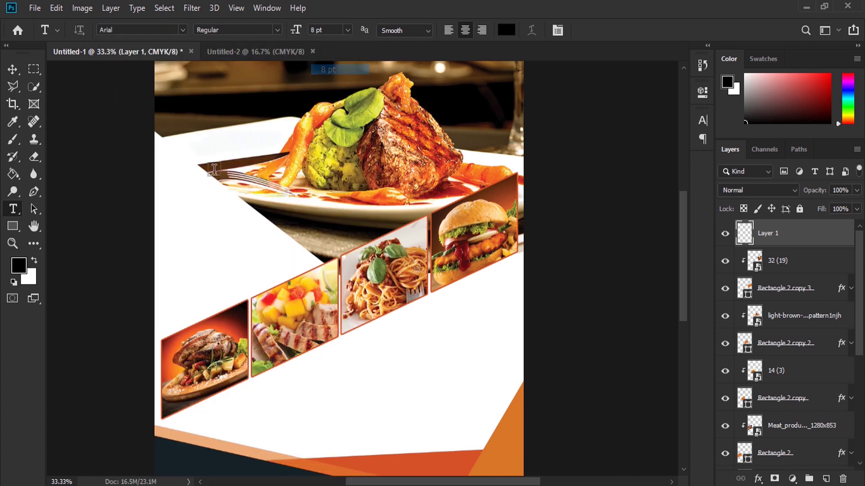
Create a text box left of the food panels and paste the Lorem Ipsum paragraph
{"action": "left_click_drag", "start_coordinate": [162, 216], "coordinate": [275, 286]}
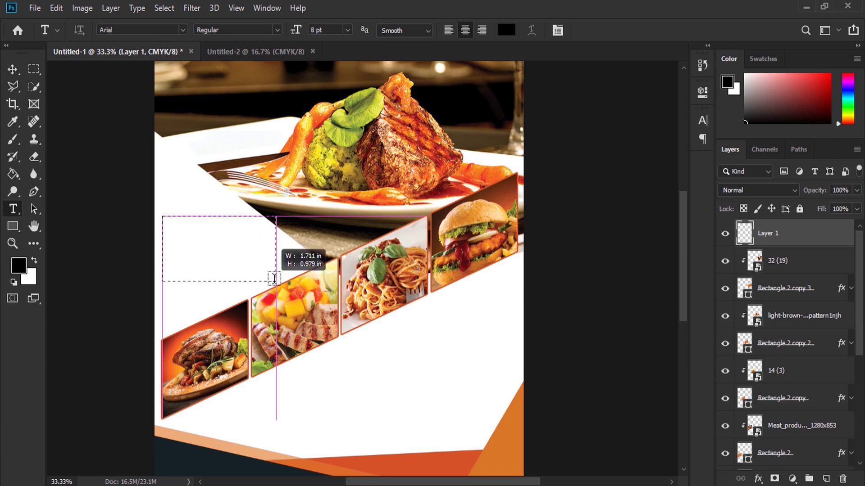
{"action": "key", "text": "Escape"}
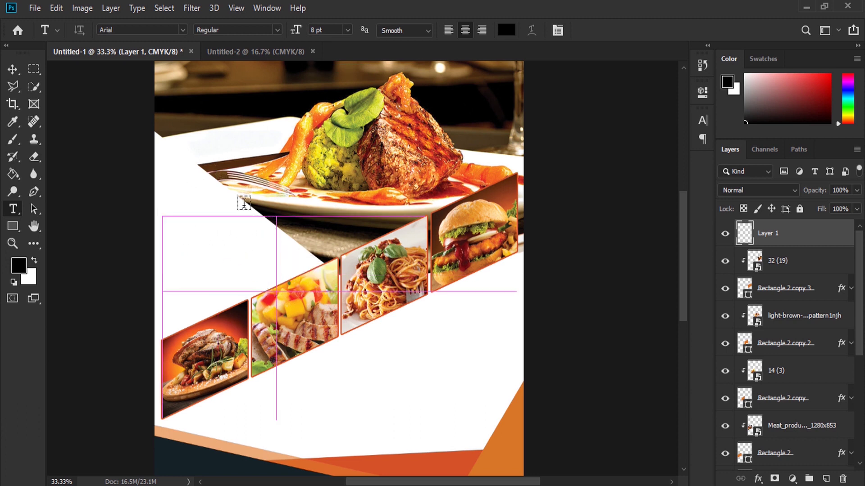
{"action": "left_click", "coordinate": [187, 227]}
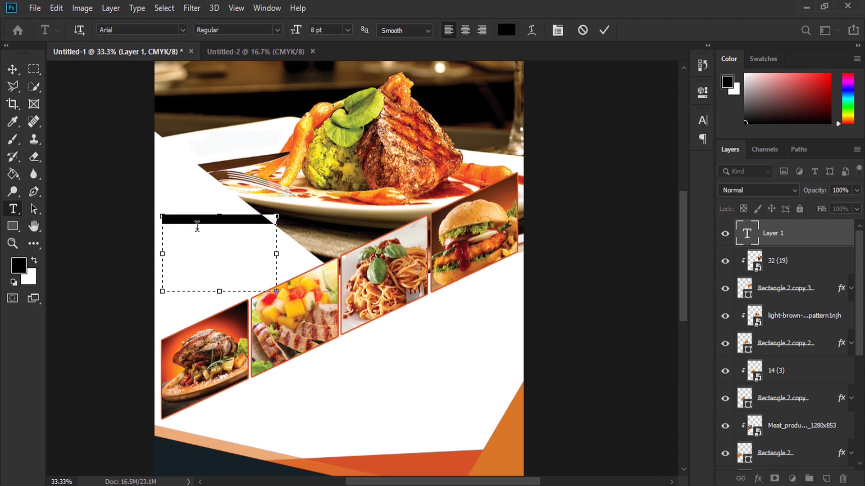
{"action": "right_click", "coordinate": [196, 223]}
{"action": "left_click", "coordinate": [212, 272]}
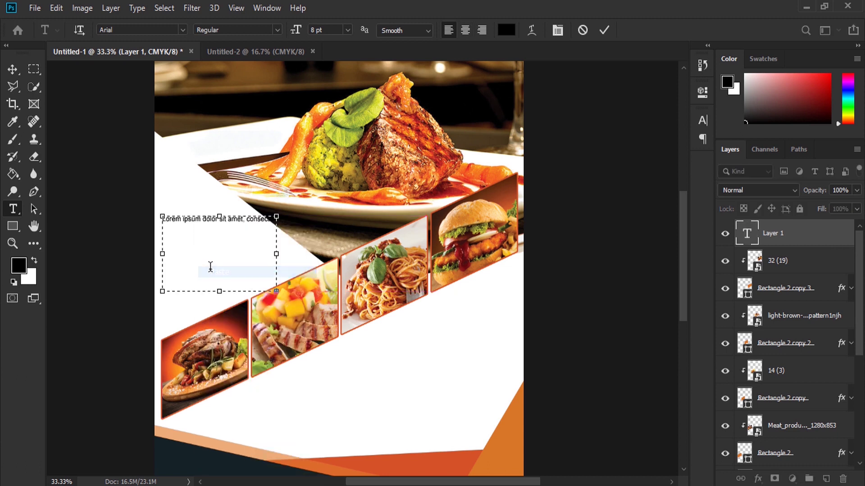
Set the body text's leading to Auto in the Character panel
{"action": "triple_click", "coordinate": [204, 220]}
{"action": "left_click", "coordinate": [558, 31]}
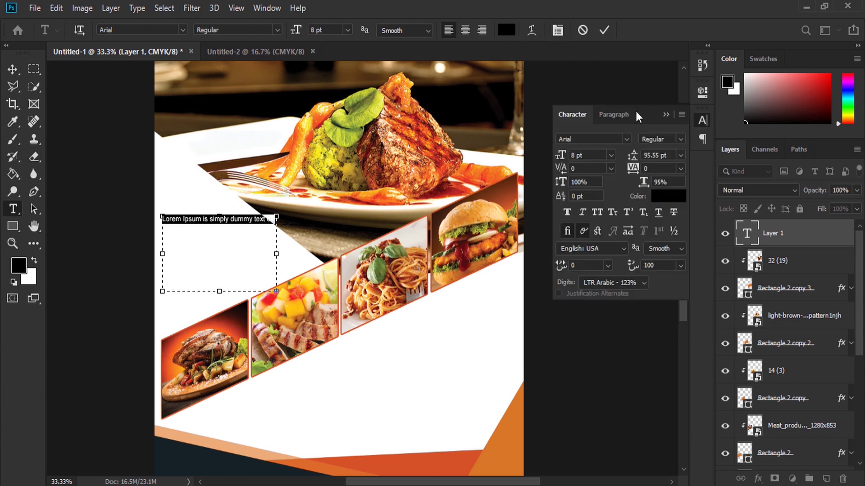
{"action": "left_click", "coordinate": [680, 156]}
{"action": "left_click", "coordinate": [662, 168]}
{"action": "left_click", "coordinate": [239, 248]}
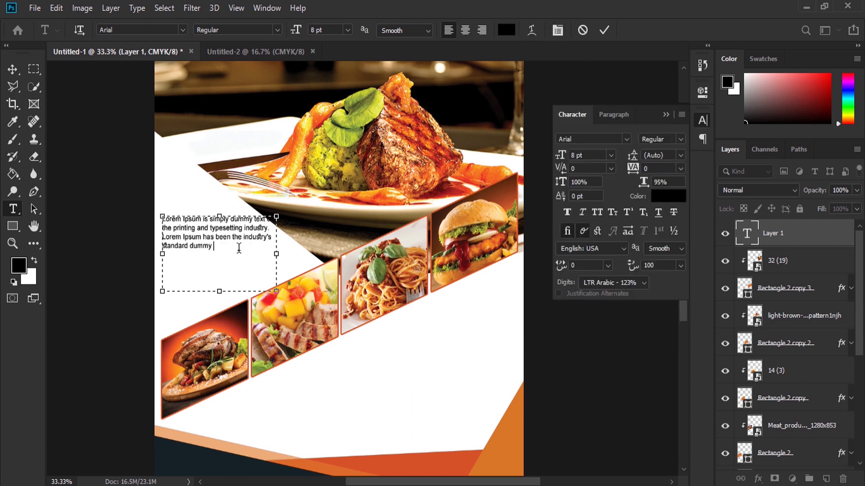
Paste a second copy, trim it to end at Lorem Ipsum, and resize the box to fit
{"action": "key", "text": "Return"}
{"action": "key", "text": "ctrl+v"}
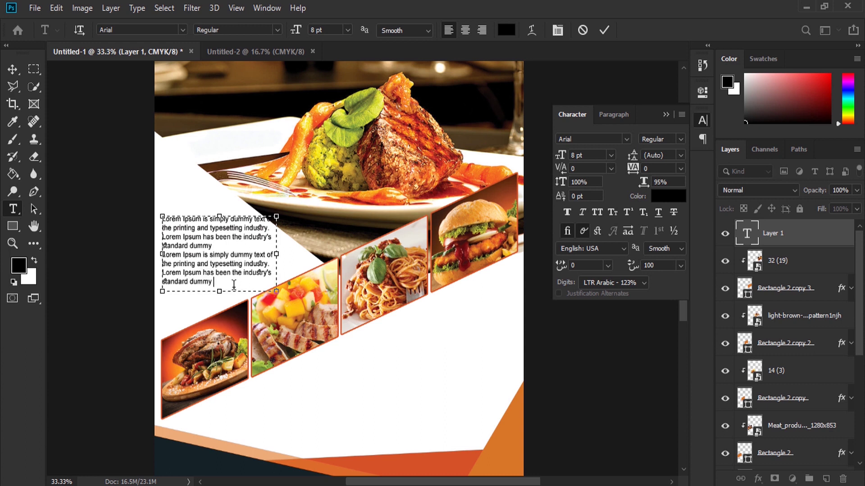
{"action": "left_click_drag", "start_coordinate": [202, 280], "coordinate": [204, 274]}
{"action": "key", "text": "BackSpace"}
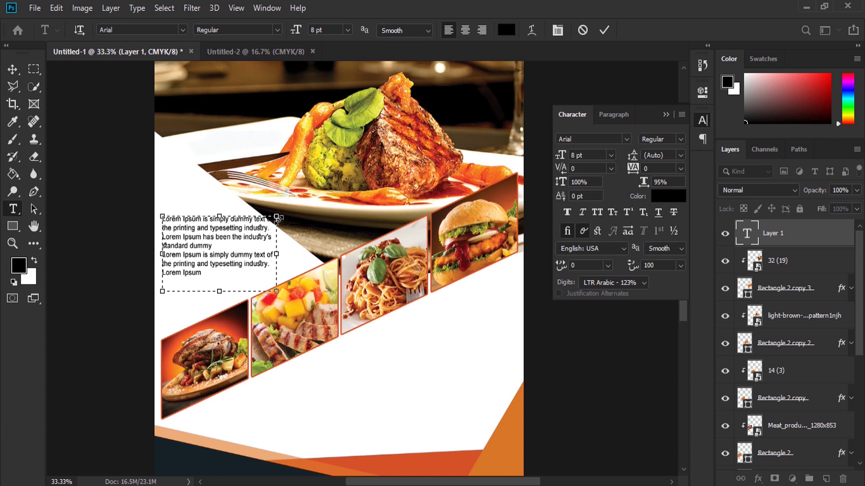
{"action": "left_click_drag", "start_coordinate": [273, 230], "coordinate": [272, 233]}
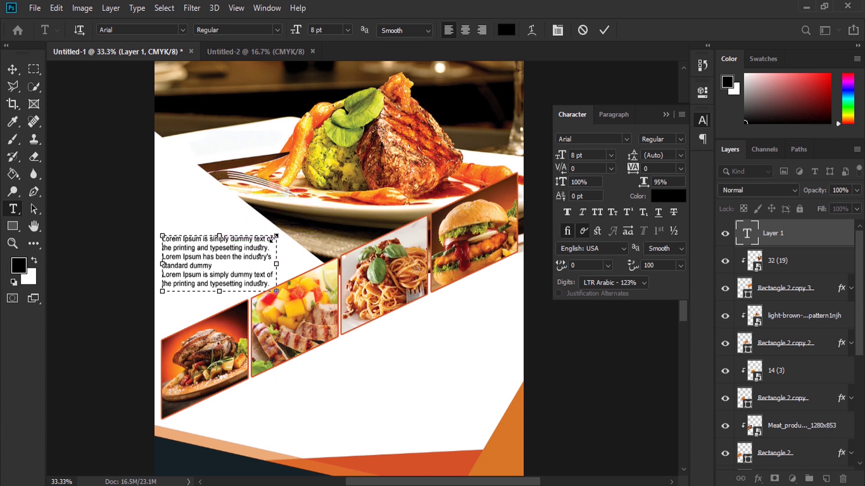
{"action": "left_click_drag", "start_coordinate": [273, 231], "coordinate": [274, 231]}
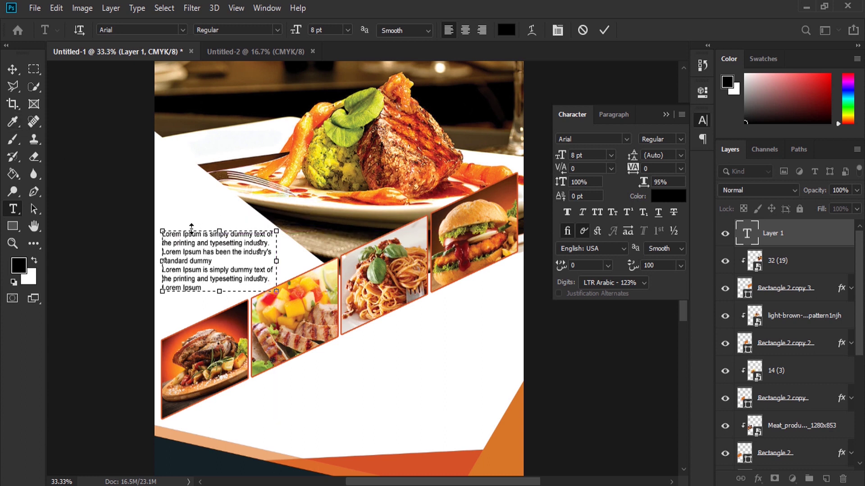
{"action": "triple_click", "coordinate": [202, 260]}
{"action": "double_click", "coordinate": [202, 260]}
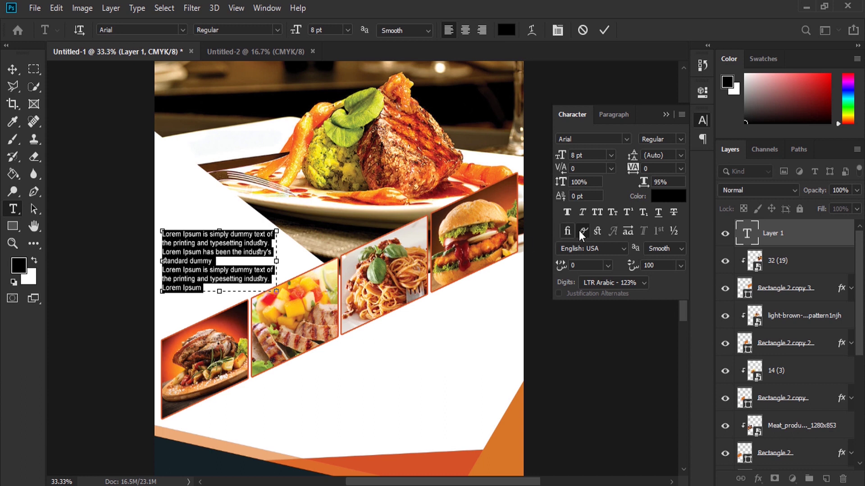
{"action": "left_click", "coordinate": [12, 71]}
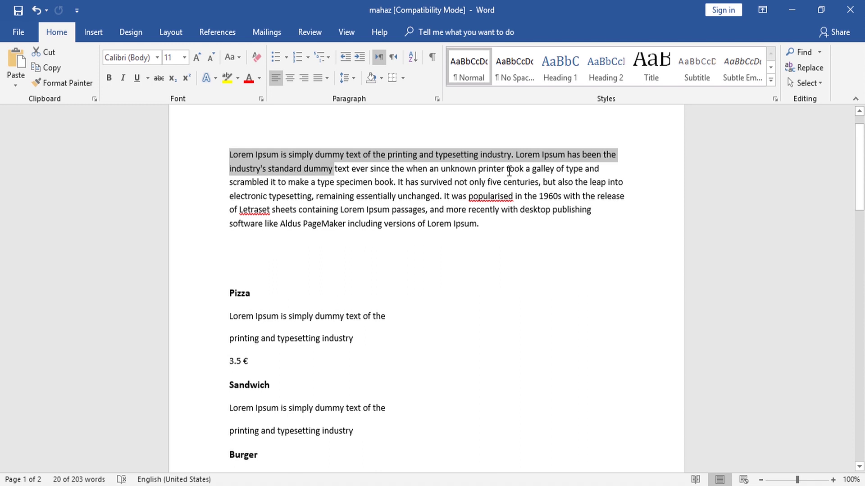
Copy the phrase 'took a galley of type' from the source text
{"action": "left_click_drag", "start_coordinate": [508, 170], "coordinate": [580, 170]}
{"action": "right_click", "coordinate": [581, 171]}
{"action": "left_click", "coordinate": [599, 192]}
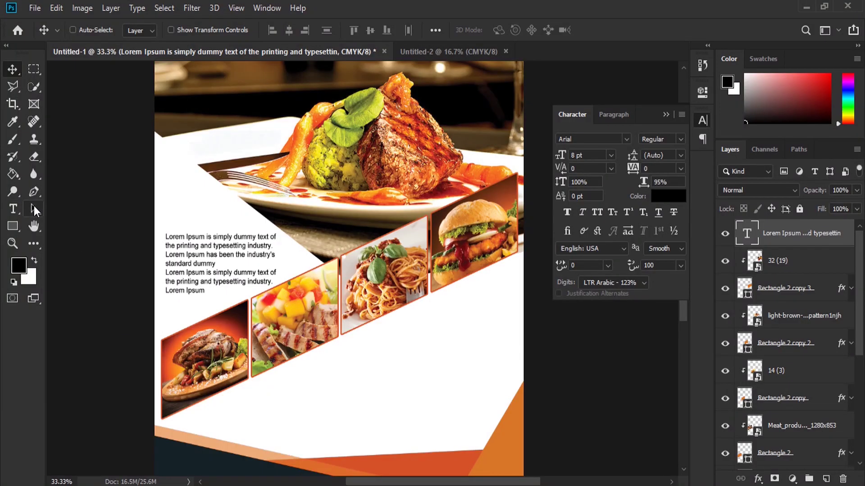
Paste the copied phrase as a new text layer above the body text
{"action": "left_click", "coordinate": [12, 208]}
{"action": "left_click", "coordinate": [193, 210]}
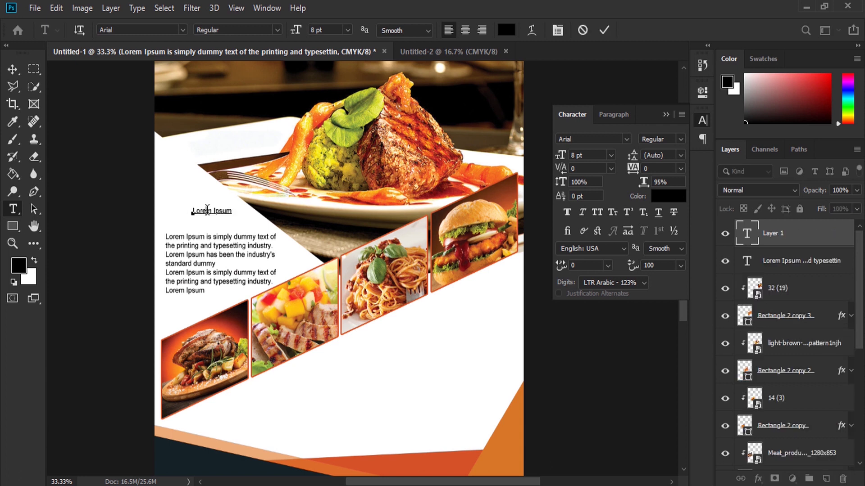
{"action": "right_click", "coordinate": [208, 208]}
{"action": "left_click", "coordinate": [227, 262]}
Format the heading as Impact, All Caps, 14 pt
{"action": "triple_click", "coordinate": [221, 211]}
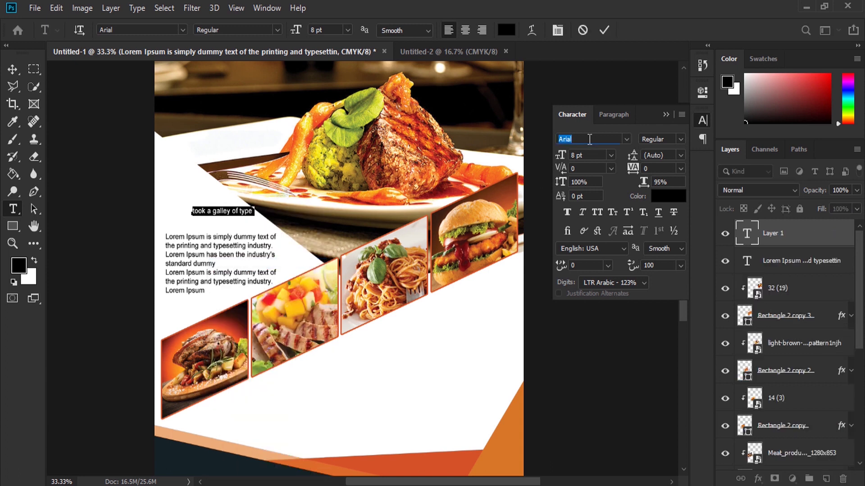
{"action": "type", "text": "im"}
{"action": "left_click", "coordinate": [604, 181]}
{"action": "left_click", "coordinate": [594, 211]}
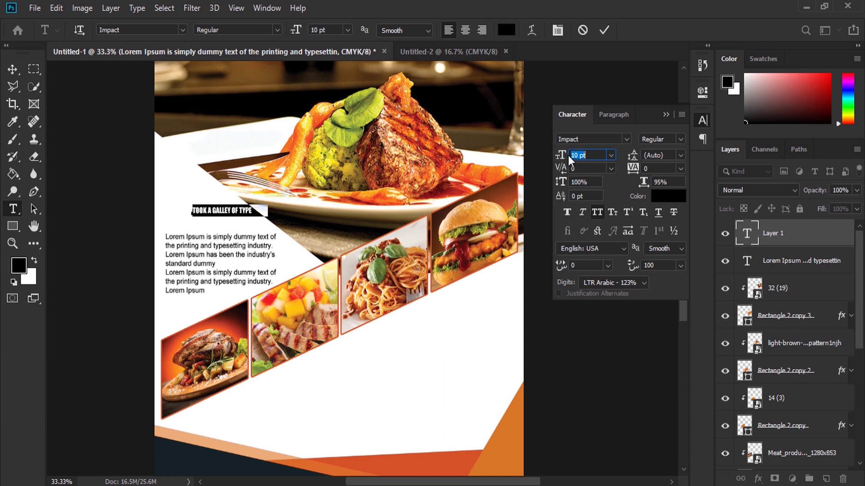
{"action": "left_click_drag", "start_coordinate": [554, 154], "coordinate": [569, 155]}
Position the heading just above the body paragraph
{"action": "left_click", "coordinate": [12, 69]}
{"action": "left_click_drag", "start_coordinate": [230, 206], "coordinate": [198, 219]}
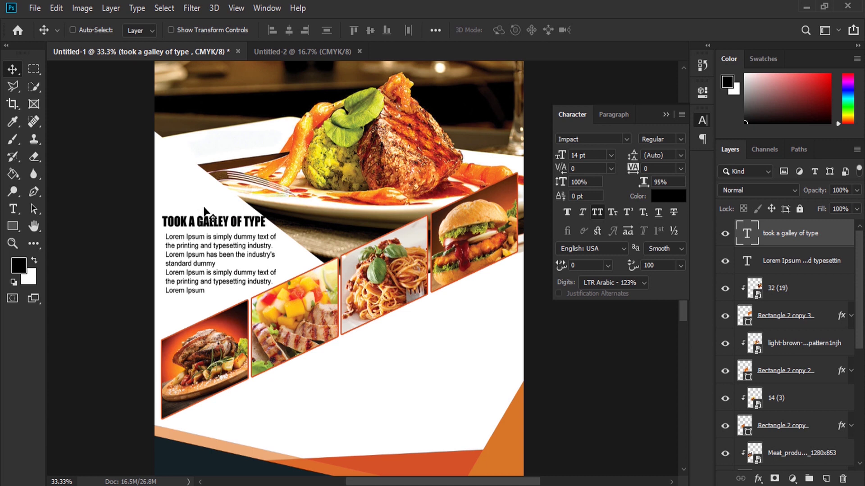
{"action": "key", "text": "shift+Left"}
{"action": "key", "text": "shift+Down"}
{"action": "key", "text": "shift+Down"}
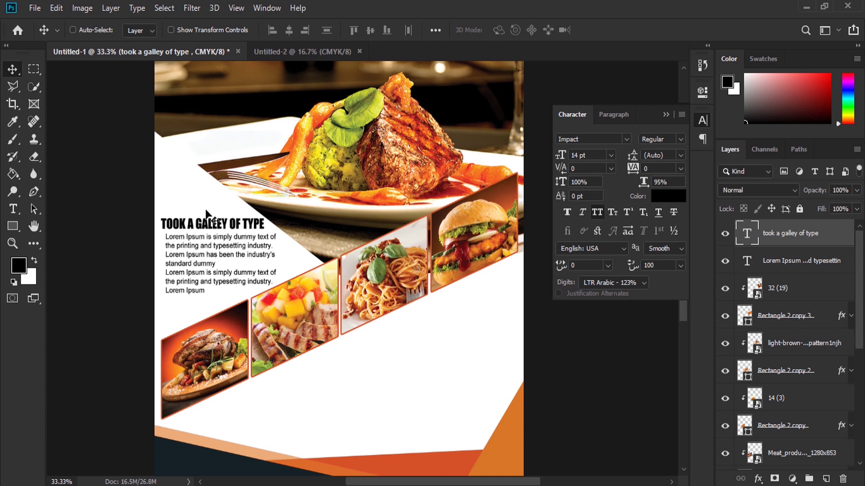
Nudge the body paragraph down-left and the heading slightly right
{"action": "right_click", "coordinate": [170, 245]}
{"action": "left_click", "coordinate": [179, 253]}
{"action": "left_click_drag", "start_coordinate": [182, 255], "coordinate": [179, 257]}
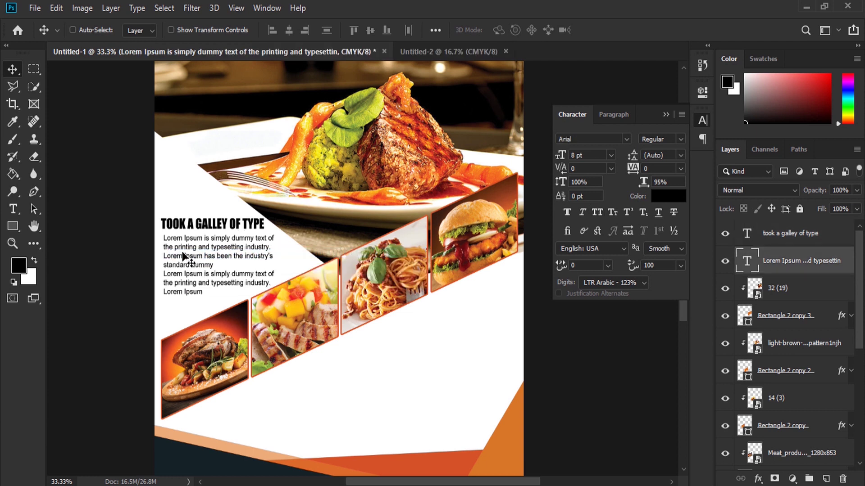
{"action": "right_click", "coordinate": [211, 224]}
{"action": "left_click", "coordinate": [239, 229]}
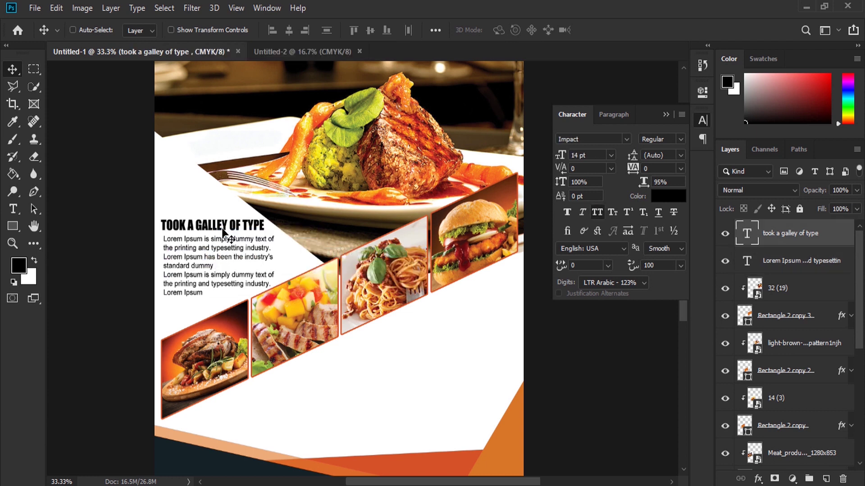
{"action": "left_click_drag", "start_coordinate": [148, 226], "coordinate": [149, 226]}
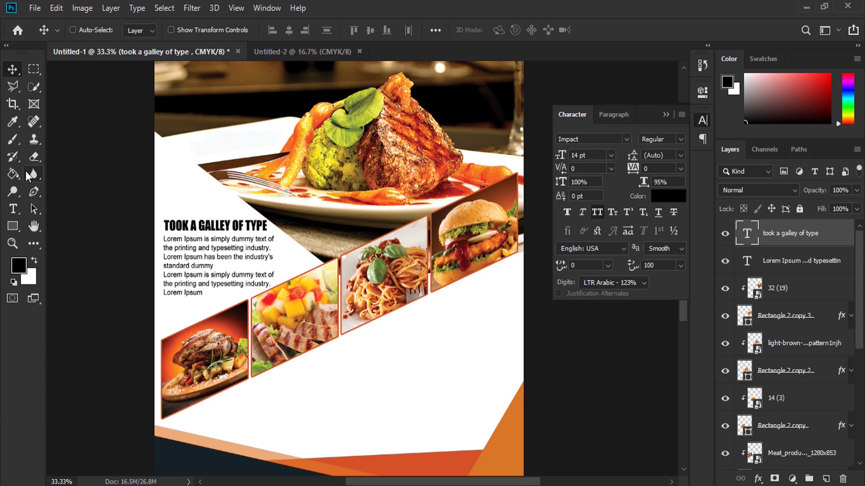
Colour the words OF TYPE with orange sampled from the flyer's orange band
{"action": "left_click", "coordinate": [12, 209]}
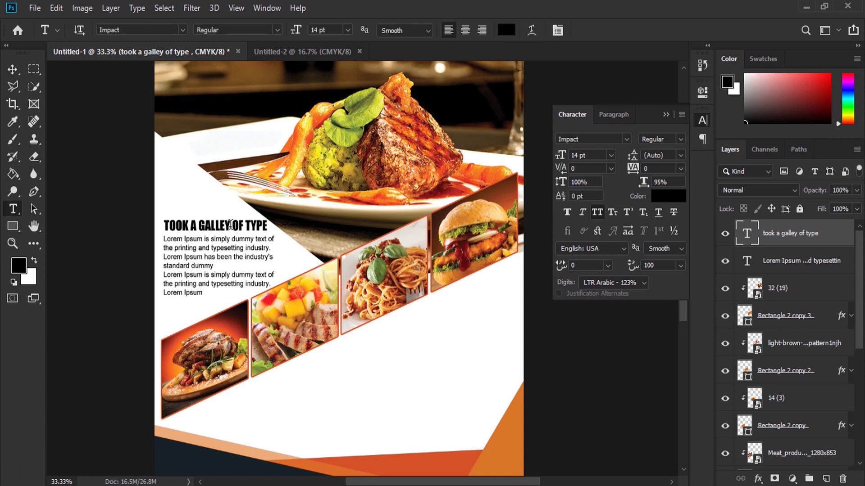
{"action": "left_click_drag", "start_coordinate": [229, 224], "coordinate": [270, 225]}
{"action": "left_click", "coordinate": [18, 265]}
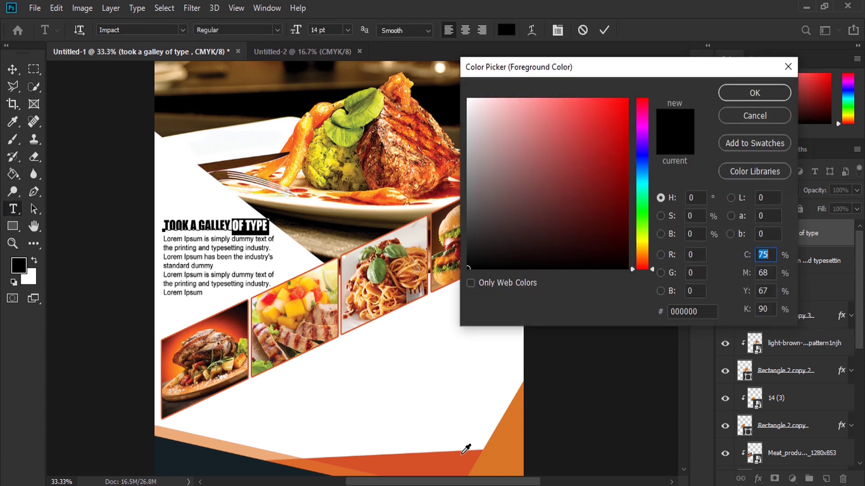
{"action": "left_click", "coordinate": [466, 448]}
{"action": "left_click", "coordinate": [754, 93]}
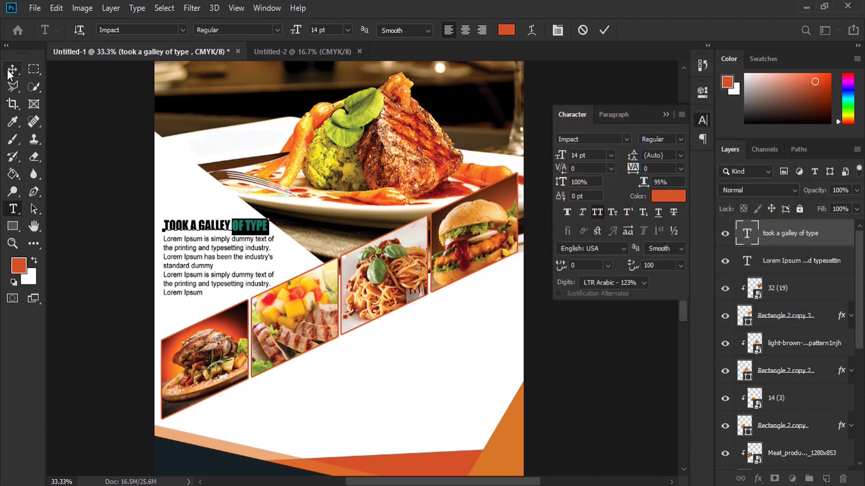
{"action": "left_click", "coordinate": [12, 70]}
Scroll down and list the layers under the body paragraph
{"action": "scroll", "coordinate": [270, 265], "scroll_direction": "down", "scroll_amount": 1}
{"action": "scroll", "coordinate": [270, 266], "scroll_direction": "down", "scroll_amount": 1}
{"action": "scroll", "coordinate": [271, 266], "scroll_direction": "down", "scroll_amount": 1}
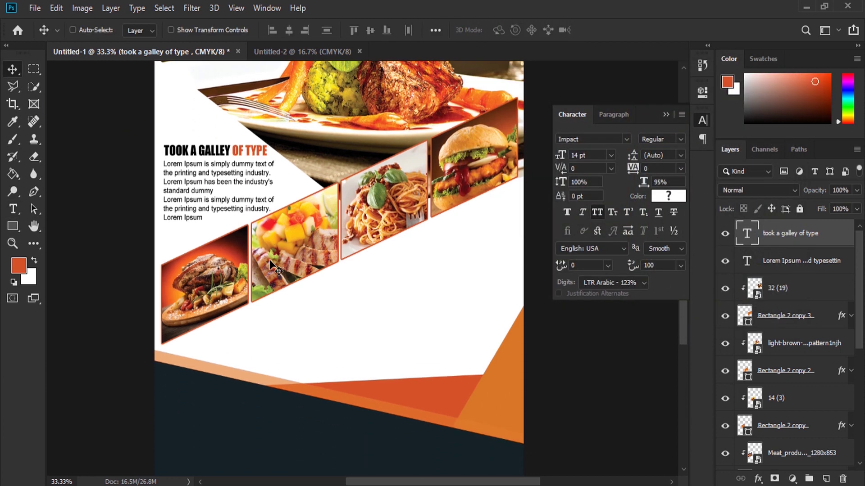
{"action": "scroll", "coordinate": [270, 264], "scroll_direction": "down", "scroll_amount": 1}
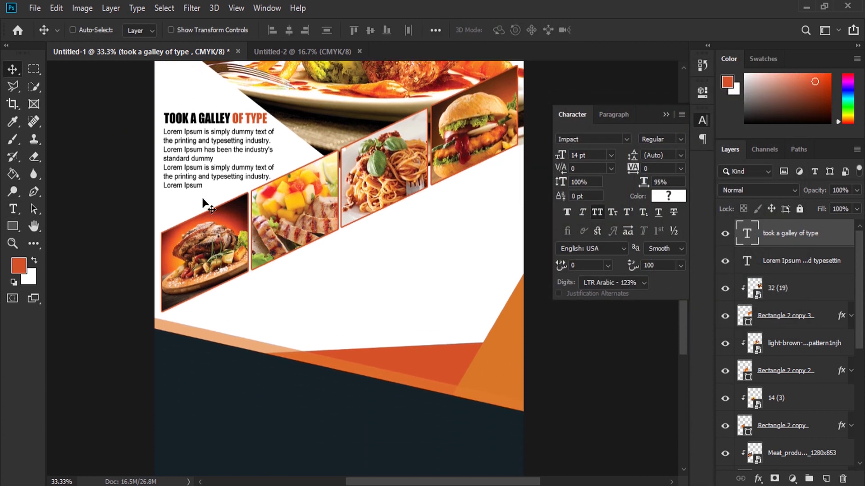
{"action": "right_click", "coordinate": [202, 175]}
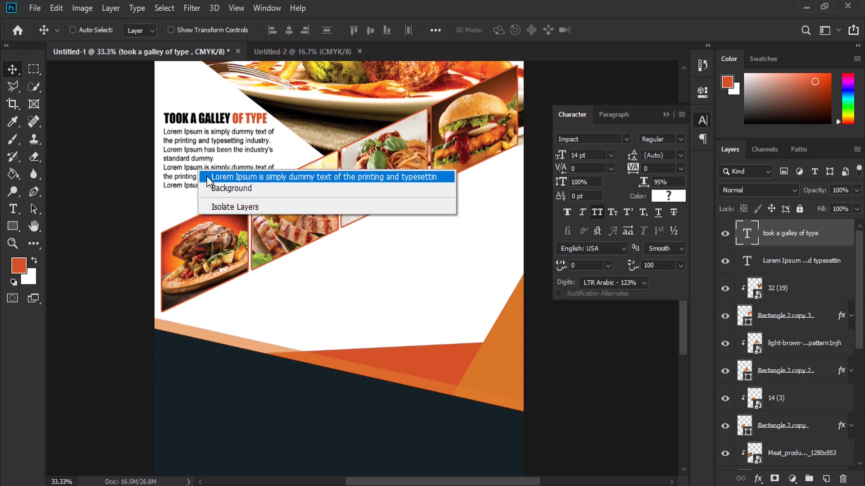
Duplicate the body paragraph below the food panels and widen its text box
{"action": "left_click", "coordinate": [208, 177]}
{"action": "left_click_drag", "start_coordinate": [211, 180], "coordinate": [410, 296]}
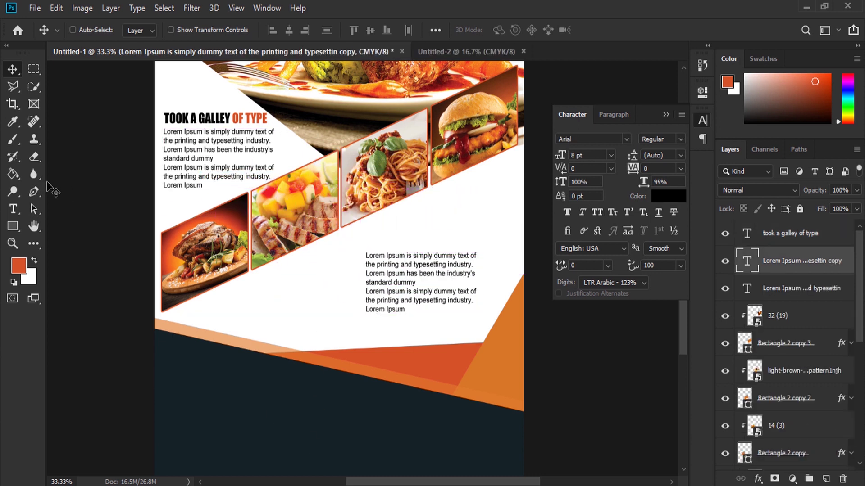
{"action": "key", "text": "t"}
{"action": "left_click", "coordinate": [391, 291]}
{"action": "left_click_drag", "start_coordinate": [358, 316], "coordinate": [245, 314]}
Centre-align the copied paragraph, move it into place, and drag a heading copy downward
{"action": "triple_click", "coordinate": [310, 272]}
{"action": "left_click", "coordinate": [311, 272]}
{"action": "triple_click", "coordinate": [311, 272]}
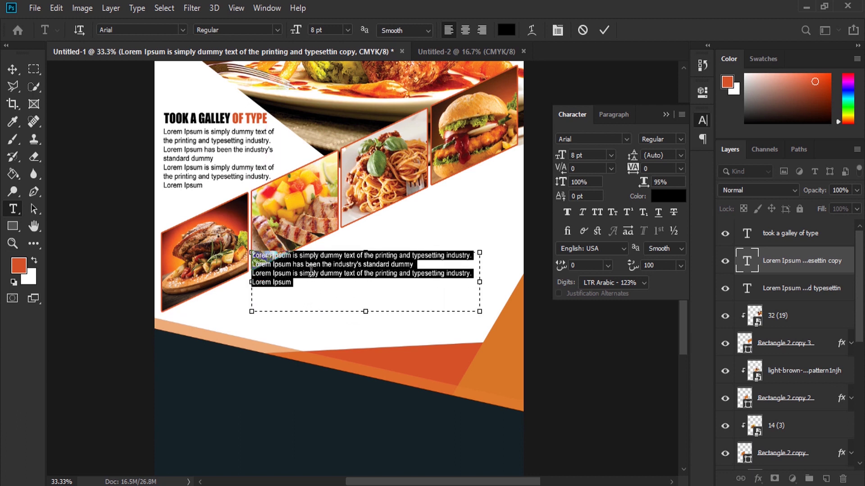
{"action": "left_click", "coordinate": [613, 114]}
{"action": "left_click", "coordinate": [584, 138]}
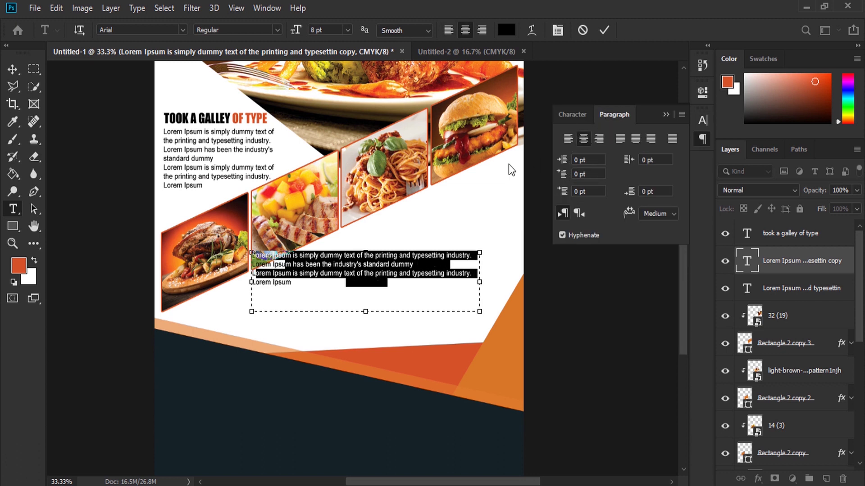
{"action": "left_click", "coordinate": [12, 70]}
{"action": "left_click_drag", "start_coordinate": [383, 259], "coordinate": [402, 292]}
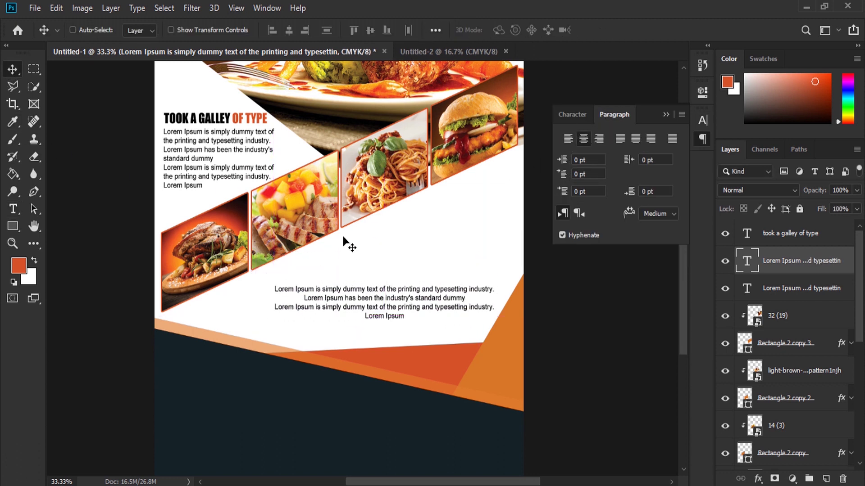
{"action": "left_click_drag", "start_coordinate": [221, 129], "coordinate": [411, 265]}
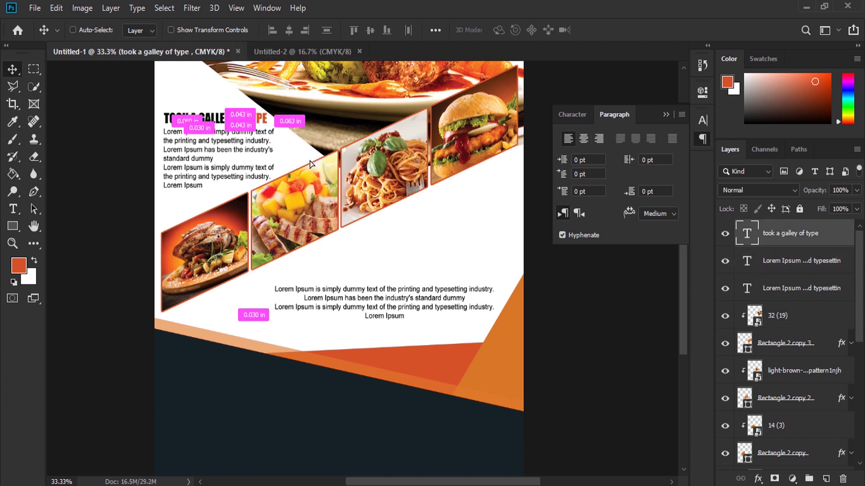
Scale the heading copy to about 130% and centre it above the lower paragraph
{"action": "left_click_drag", "start_coordinate": [410, 265], "coordinate": [402, 283]}
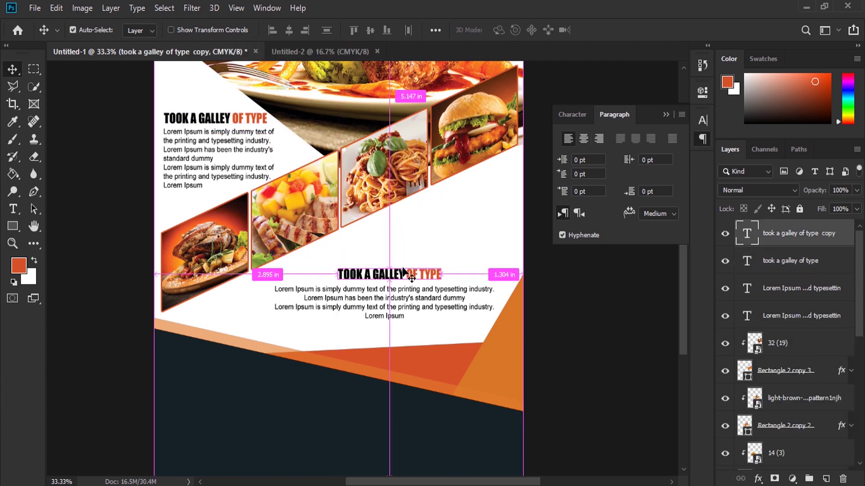
{"action": "key", "text": "ctrl+t"}
{"action": "left_click_drag", "start_coordinate": [441, 262], "coordinate": [479, 257]}
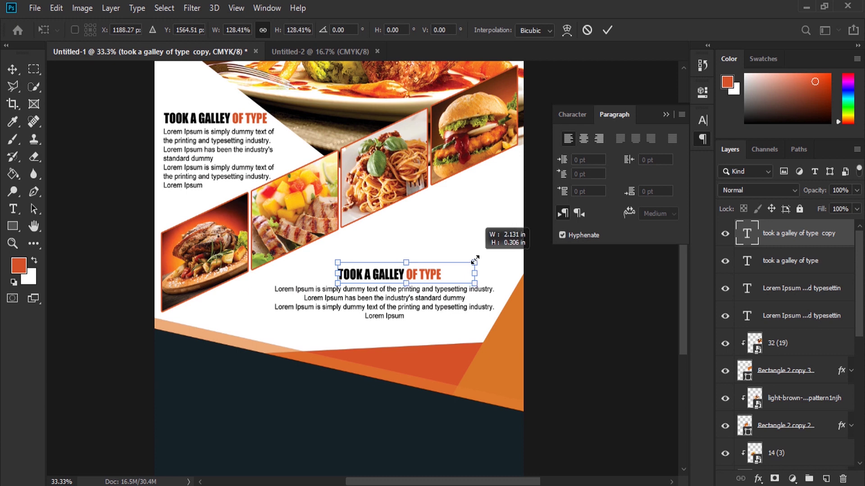
{"action": "key", "text": "Return"}
{"action": "mouse_move", "coordinate": [451, 284]}
{"action": "left_mouse_down"}
{"action": "mouse_move", "coordinate": [414, 278]}
{"action": "mouse_move", "coordinate": [422, 279]}
{"action": "left_mouse_up"}
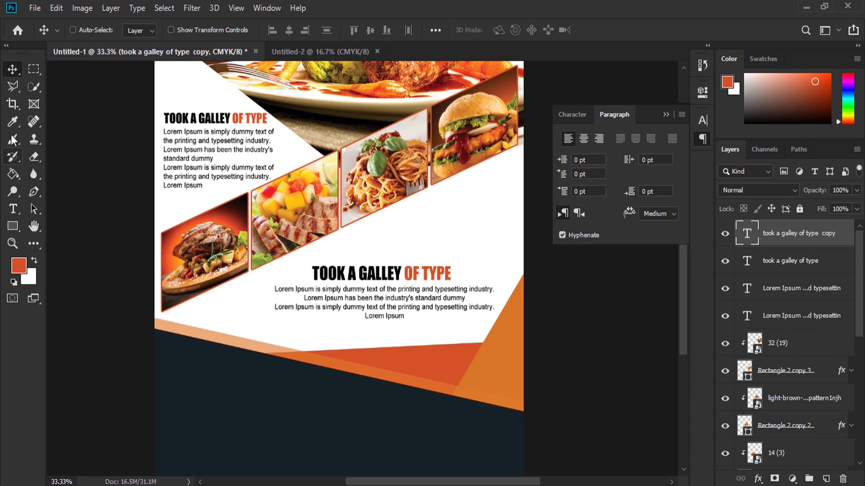
Move OF TYPE onto its own first line above TOOK A GALLEY in the second heading
{"action": "left_click", "coordinate": [18, 213]}
{"action": "left_click", "coordinate": [405, 273]}
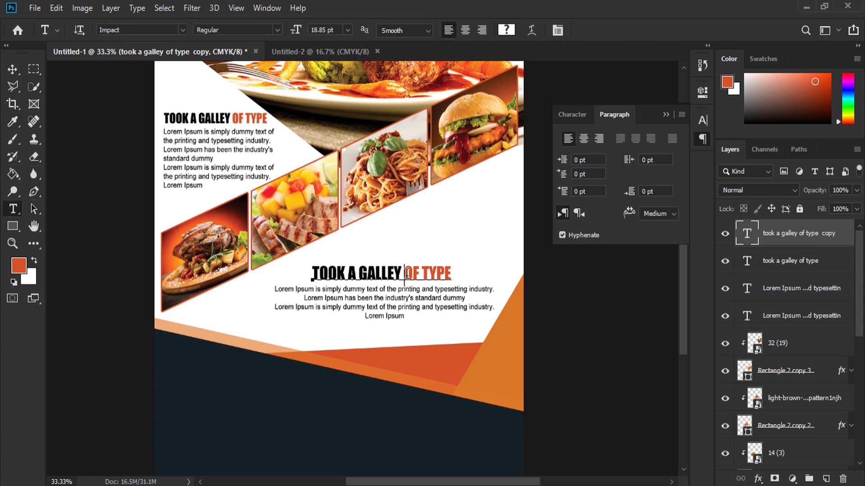
{"action": "left_click_drag", "start_coordinate": [413, 273], "coordinate": [450, 275]}
{"action": "right_click", "coordinate": [452, 277]}
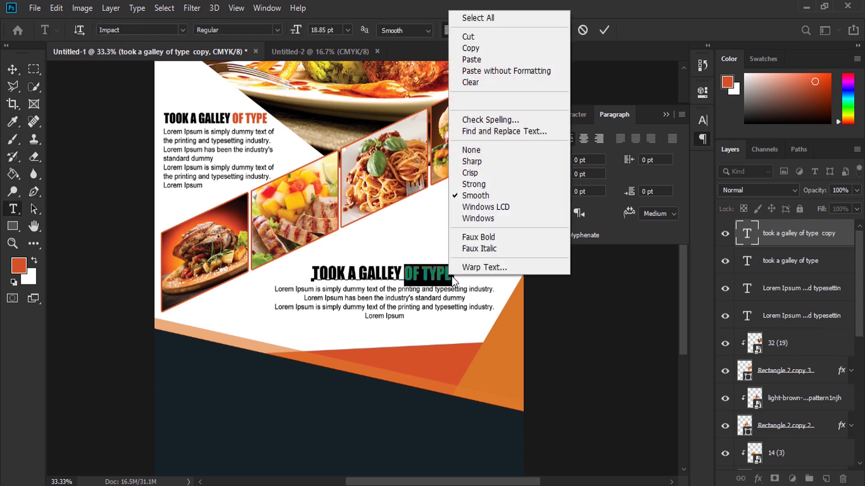
{"action": "left_click", "coordinate": [458, 47]}
{"action": "left_click", "coordinate": [312, 273]}
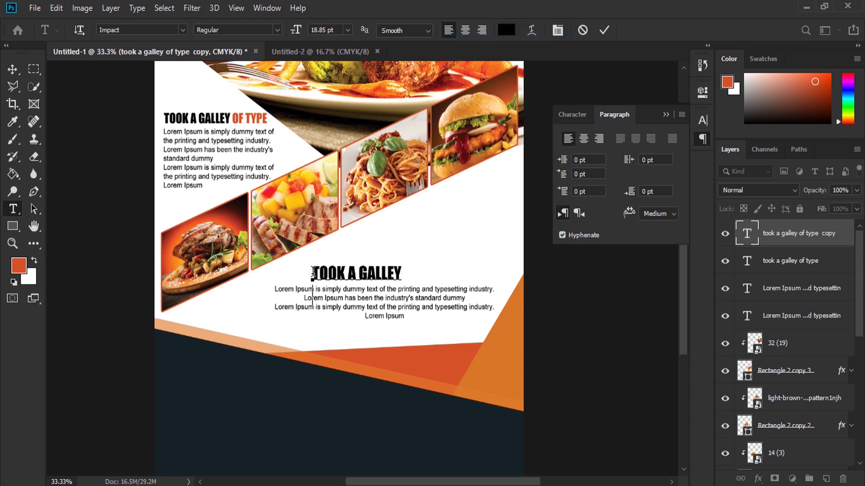
{"action": "key", "text": "Return"}
{"action": "right_click", "coordinate": [348, 263]}
{"action": "left_click", "coordinate": [386, 50]}
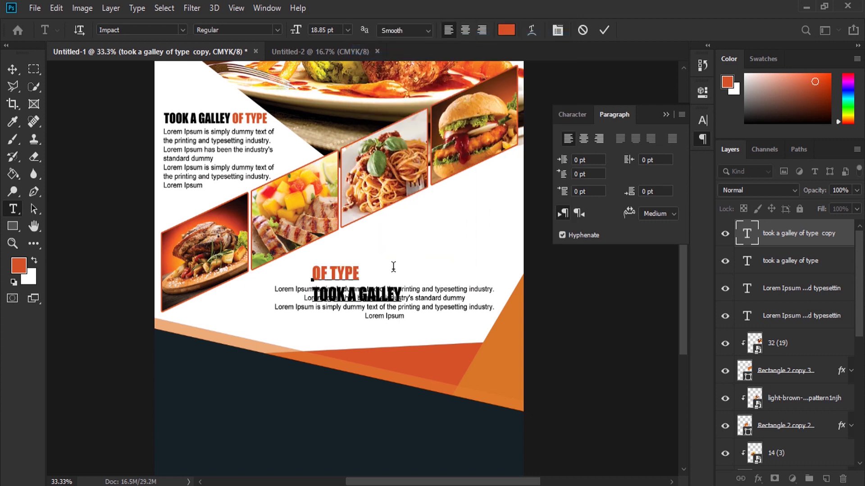
{"action": "left_click_drag", "start_coordinate": [412, 269], "coordinate": [457, 247]}
Replace the stray V with OF FOOD and centre-align both heading lines
{"action": "type", "text": "V"}
{"action": "double_click", "coordinate": [448, 274]}
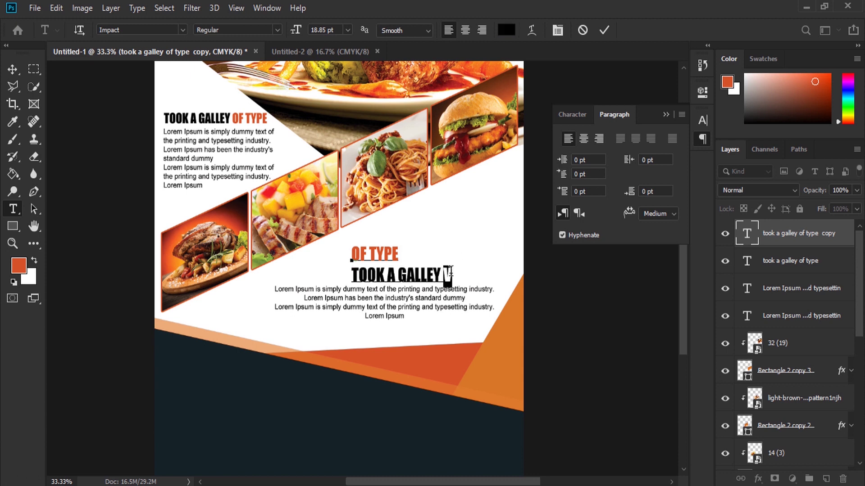
{"action": "type", "text": "OF FOOD"}
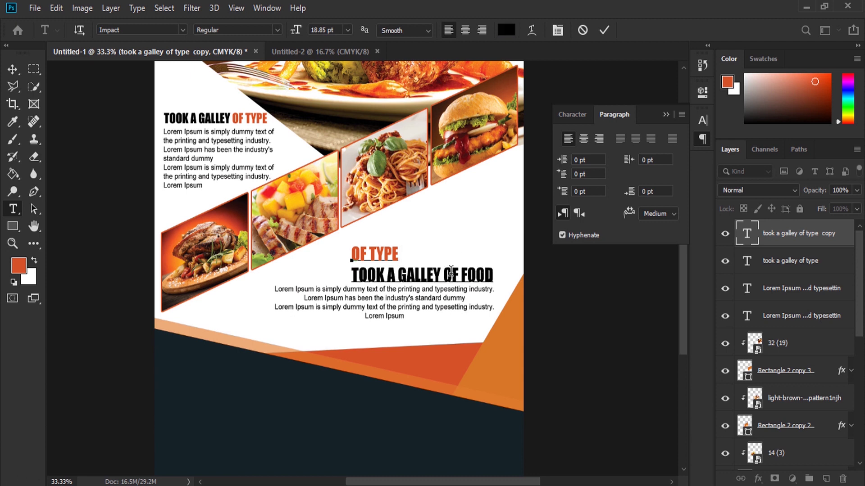
{"action": "triple_click", "coordinate": [451, 270]}
{"action": "double_click", "coordinate": [451, 270]}
{"action": "left_click", "coordinate": [583, 139]}
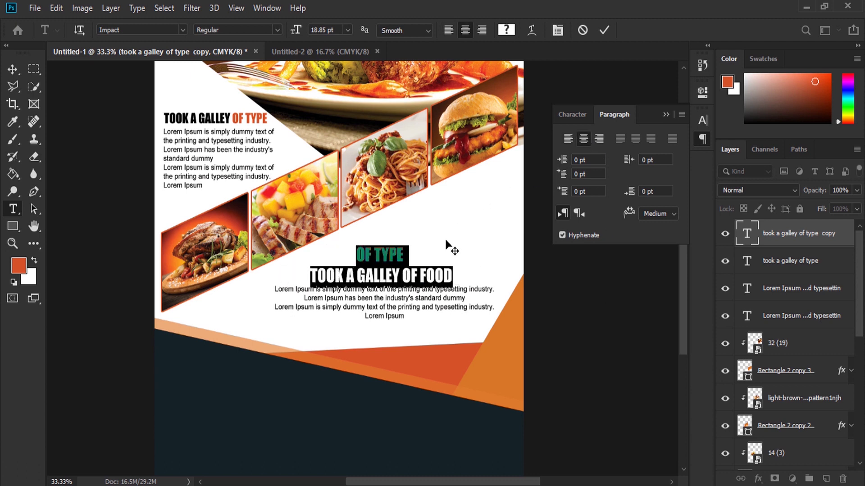
{"action": "left_click_drag", "start_coordinate": [445, 243], "coordinate": [445, 242]}
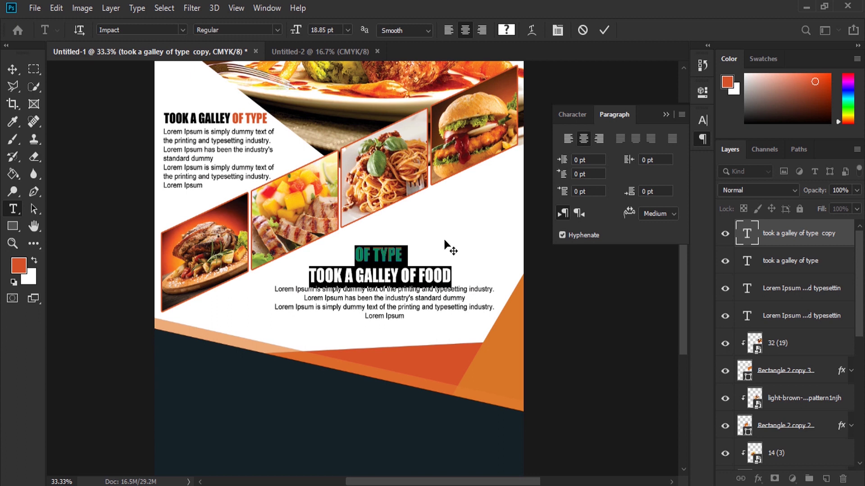
{"action": "left_click", "coordinate": [11, 70]}
Set the second heading's leading to 19 pt
{"action": "left_click", "coordinate": [12, 208]}
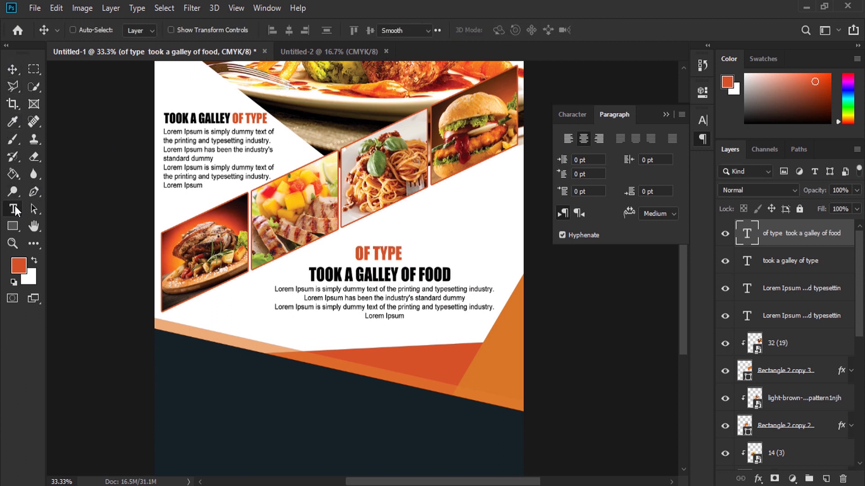
{"action": "triple_click", "coordinate": [391, 255]}
{"action": "key", "text": "ctrl+a"}
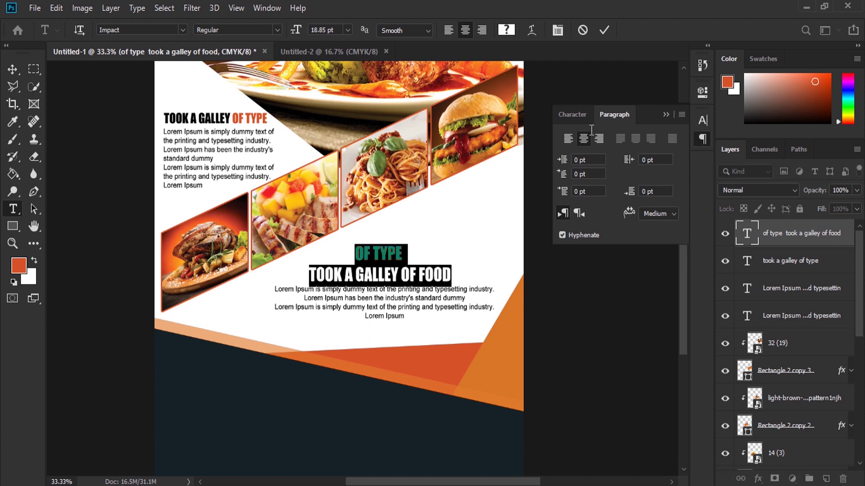
{"action": "left_click", "coordinate": [572, 114]}
{"action": "left_click", "coordinate": [658, 155]}
{"action": "type", "text": "19"}
{"action": "key", "text": "Return"}
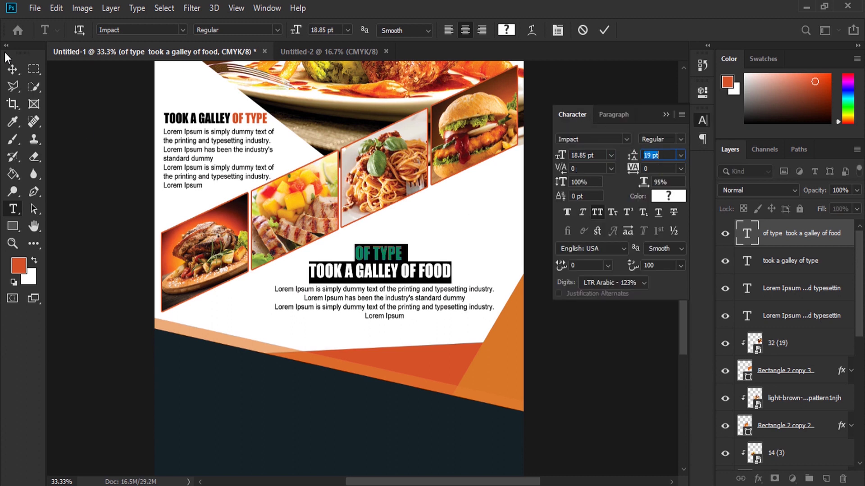
{"action": "left_click", "coordinate": [13, 69]}
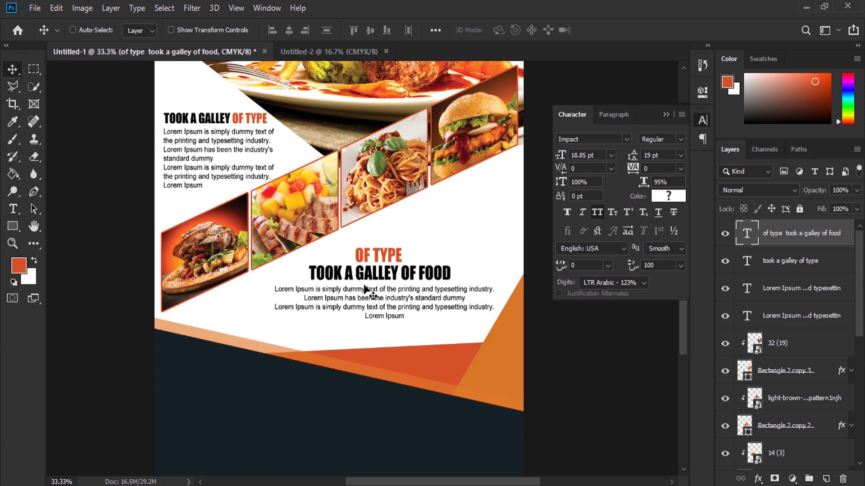
Select the locked Background layer on the dark band and dismiss the warning
{"action": "scroll", "coordinate": [364, 308], "scroll_direction": "down", "scroll_amount": 2}
{"action": "scroll", "coordinate": [362, 311], "scroll_direction": "down", "scroll_amount": 2}
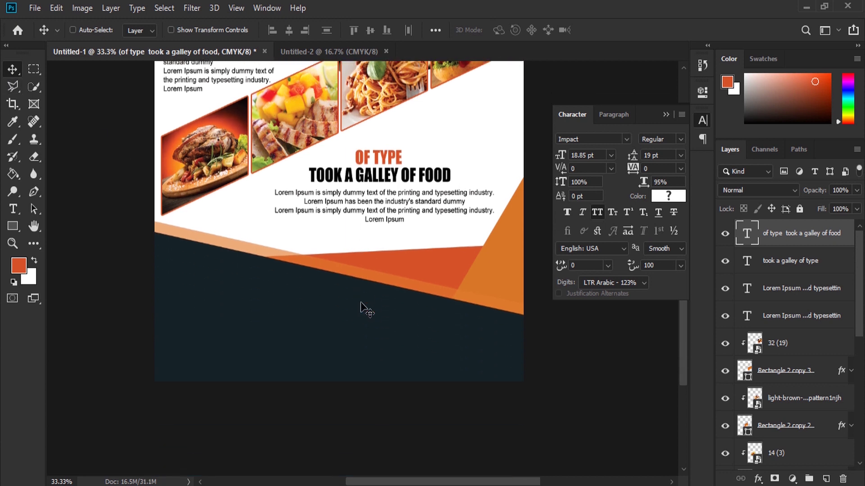
{"action": "right_click", "coordinate": [372, 215]}
{"action": "left_click", "coordinate": [382, 232]}
{"action": "key", "text": "Up"}
{"action": "key", "text": "Return"}
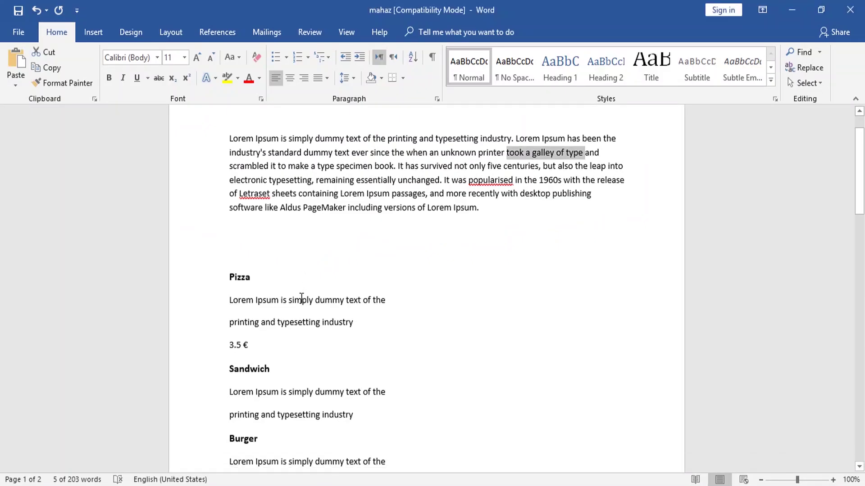
Copy the Pizza menu entry text
{"action": "scroll", "coordinate": [348, 248], "scroll_direction": "down", "scroll_amount": 3}
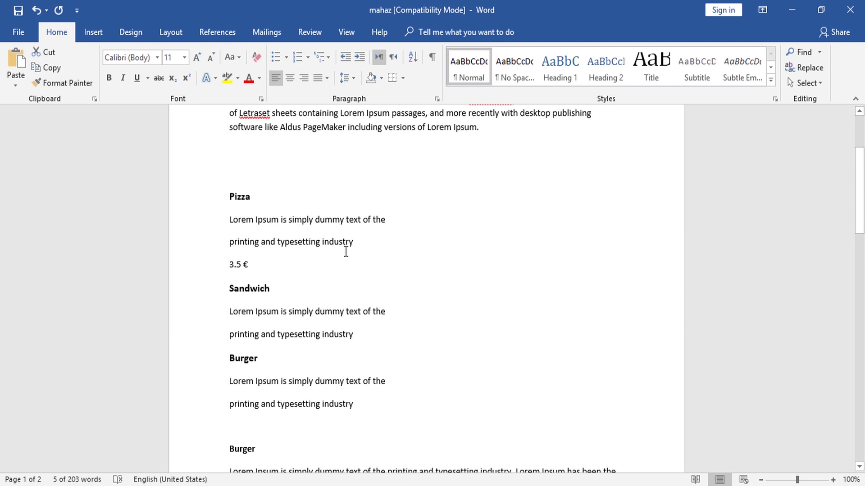
{"action": "left_click_drag", "start_coordinate": [349, 241], "coordinate": [229, 195]}
{"action": "right_click", "coordinate": [245, 208]}
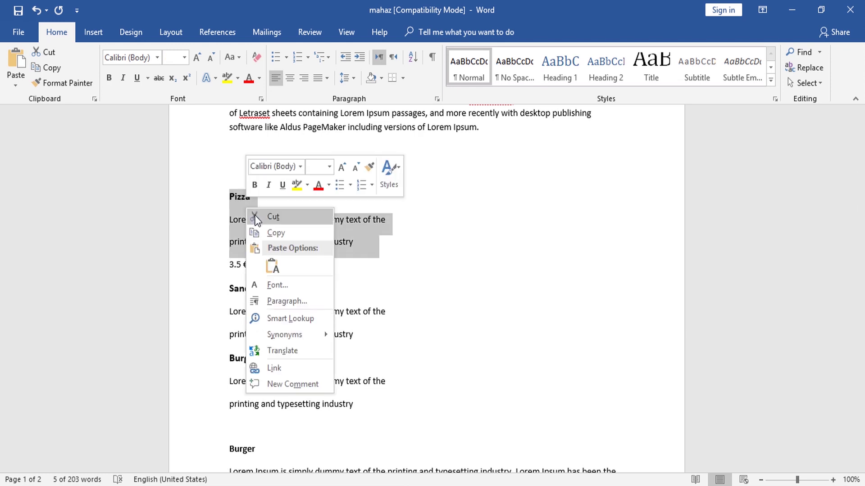
{"action": "left_click", "coordinate": [272, 231]}
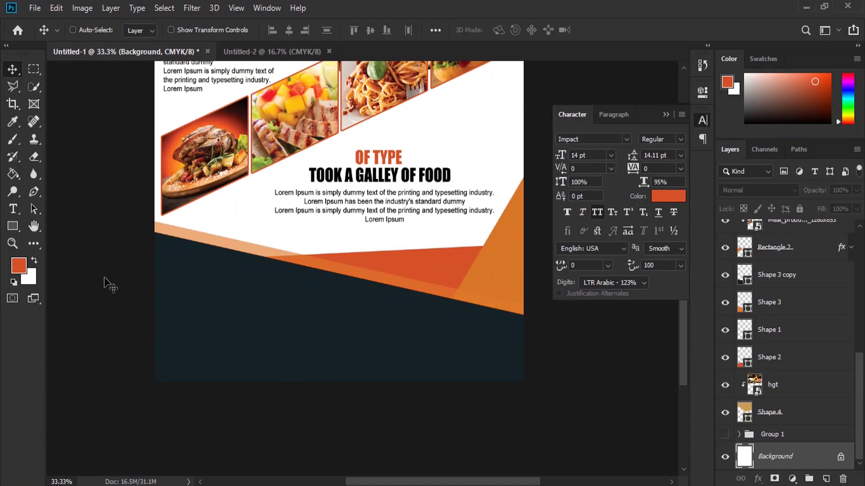
Paste the Pizza entry as a new text layer on the dark band, moved to the stack's top
{"action": "left_click", "coordinate": [14, 209]}
{"action": "left_click", "coordinate": [223, 301]}
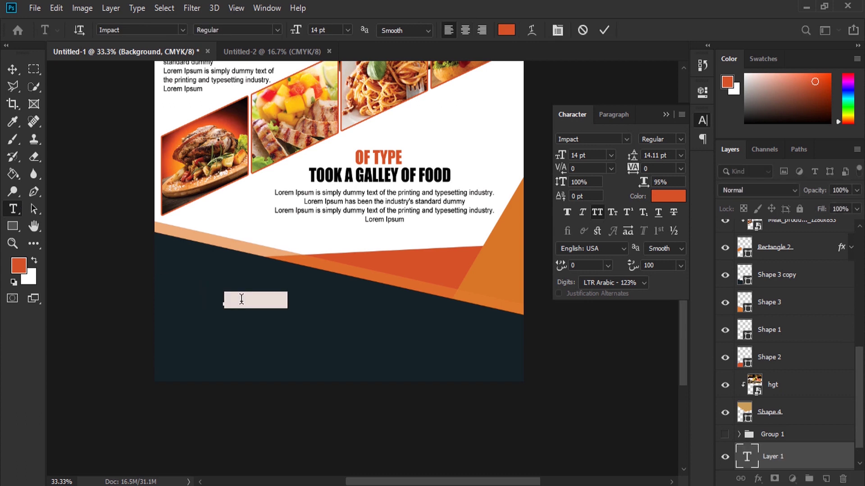
{"action": "key", "text": "ctrl+v"}
{"action": "left_click_drag", "start_coordinate": [790, 246], "coordinate": [799, 184]}
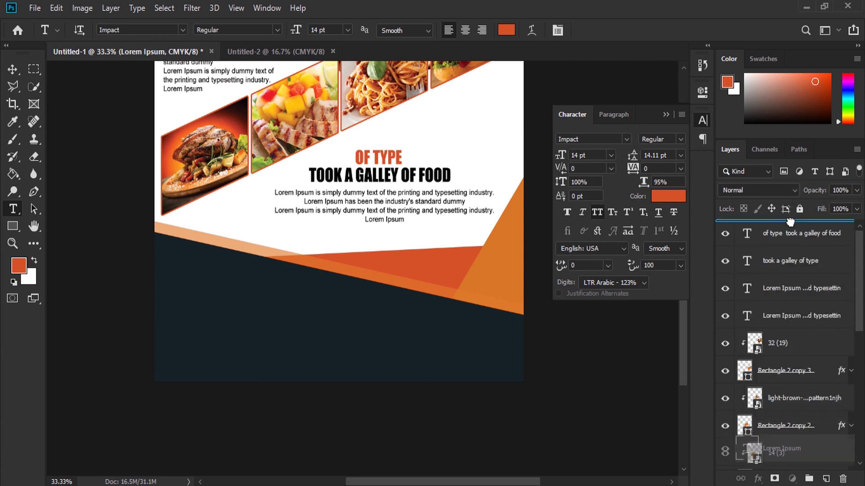
{"action": "left_click_drag", "start_coordinate": [798, 184], "coordinate": [793, 228]}
Set the pasted text to Arial Regular and turn off All Caps
{"action": "double_click", "coordinate": [746, 232]}
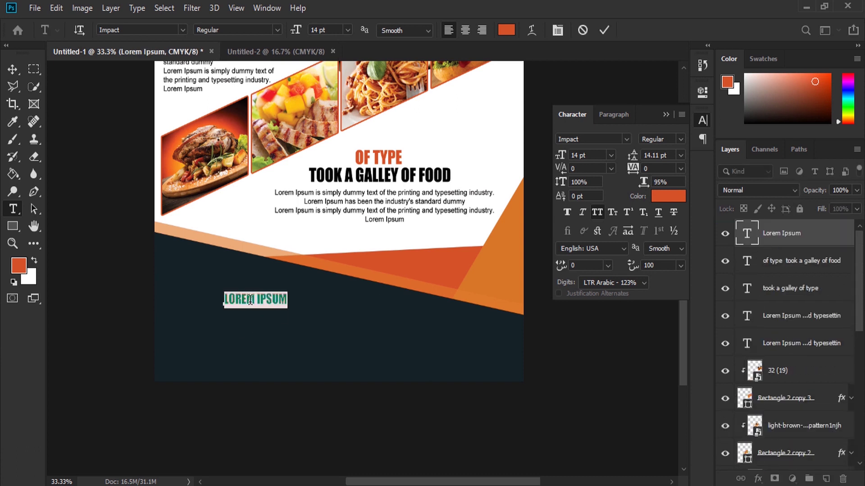
{"action": "type", "text": "ar"}
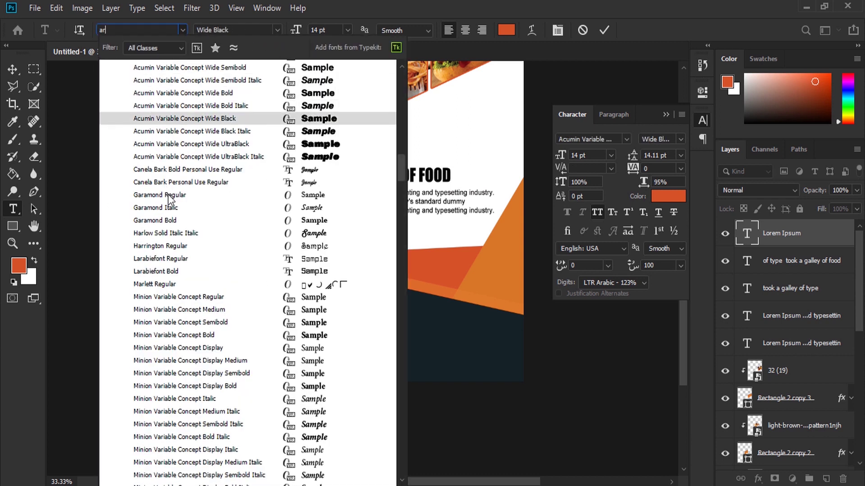
{"action": "scroll", "coordinate": [140, 42], "scroll_direction": "down", "scroll_amount": 7}
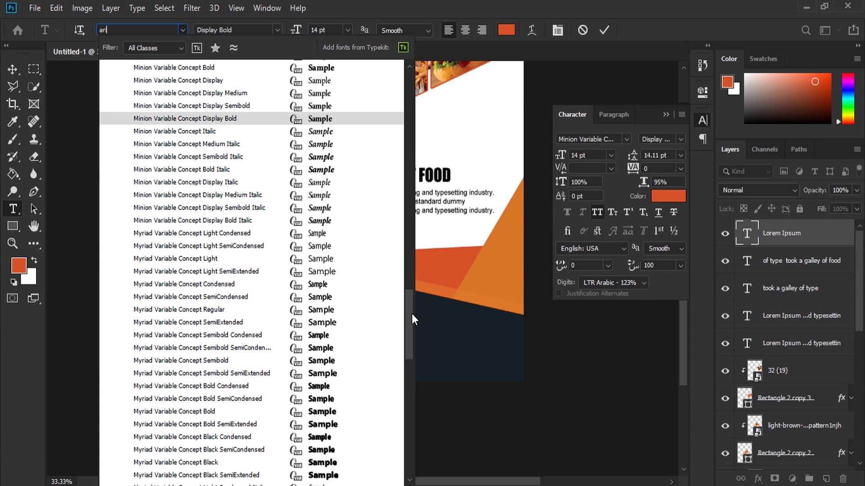
{"action": "left_click_drag", "start_coordinate": [409, 309], "coordinate": [406, 81]}
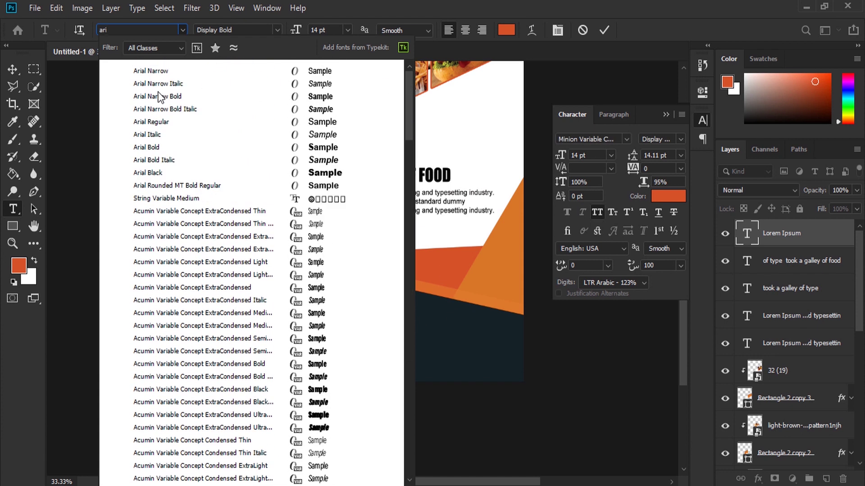
{"action": "left_click", "coordinate": [154, 123]}
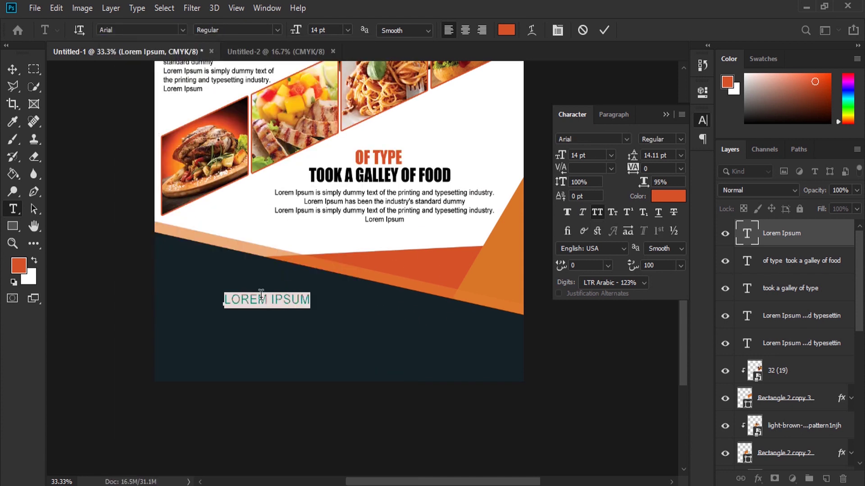
{"action": "left_click", "coordinate": [597, 212]}
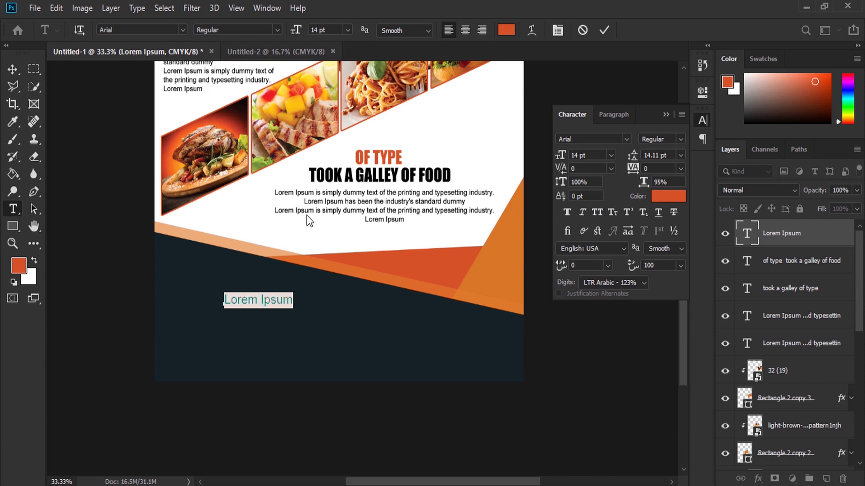
{"action": "right_click", "coordinate": [261, 299]}
Paste the Pizza menu text over the placeholder and set it all to 9 pt
{"action": "left_click", "coordinate": [285, 83]}
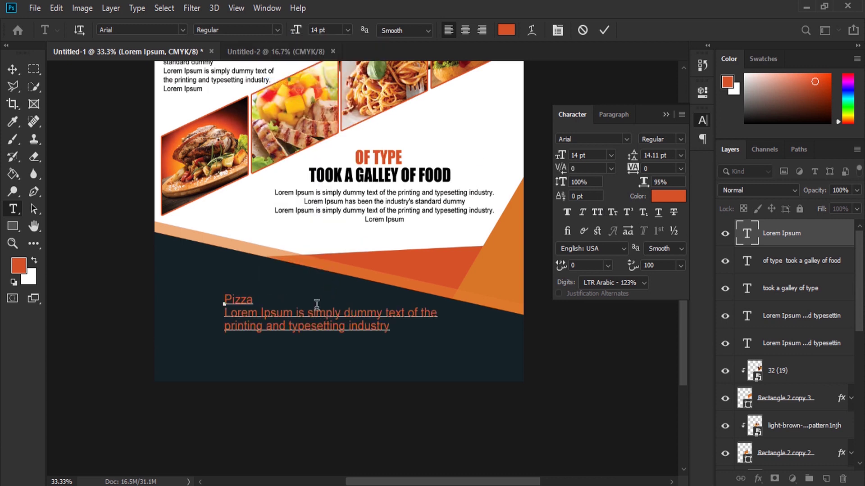
{"action": "triple_click", "coordinate": [280, 310]}
{"action": "double_click", "coordinate": [280, 311]}
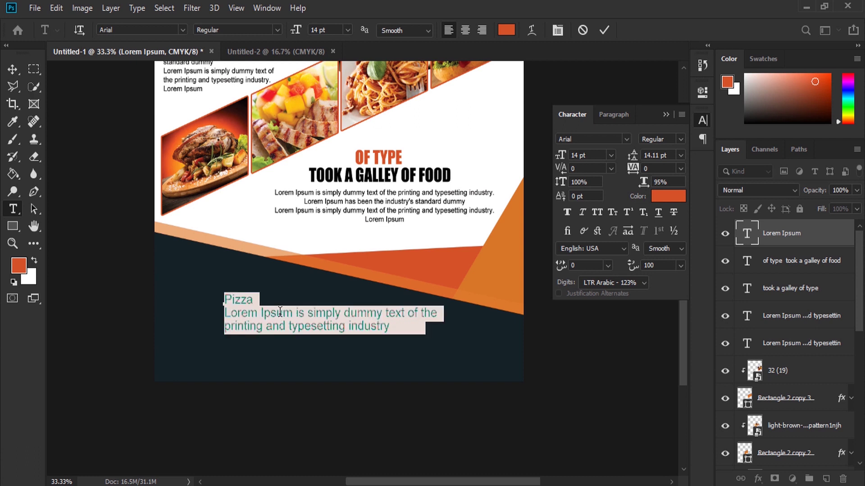
{"action": "left_click", "coordinate": [347, 30]}
{"action": "left_click", "coordinate": [335, 78]}
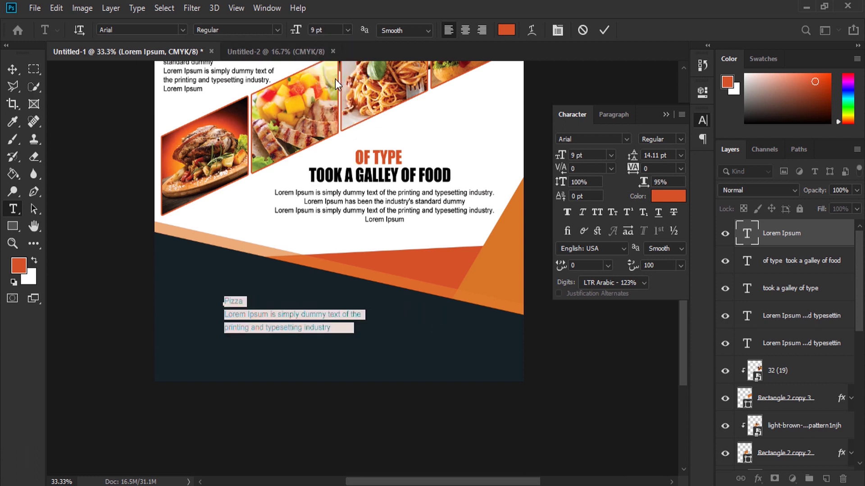
Restyle the word Pizza in Impact at 12 pt
{"action": "double_click", "coordinate": [232, 301]}
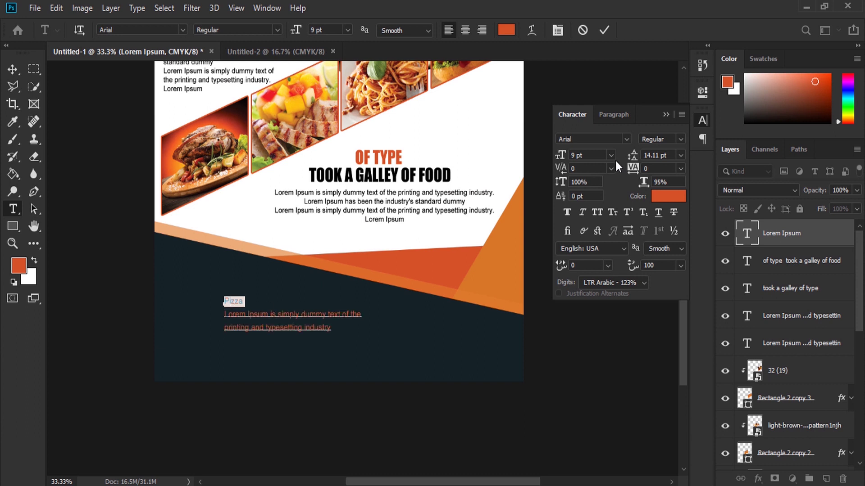
{"action": "type", "text": "im"}
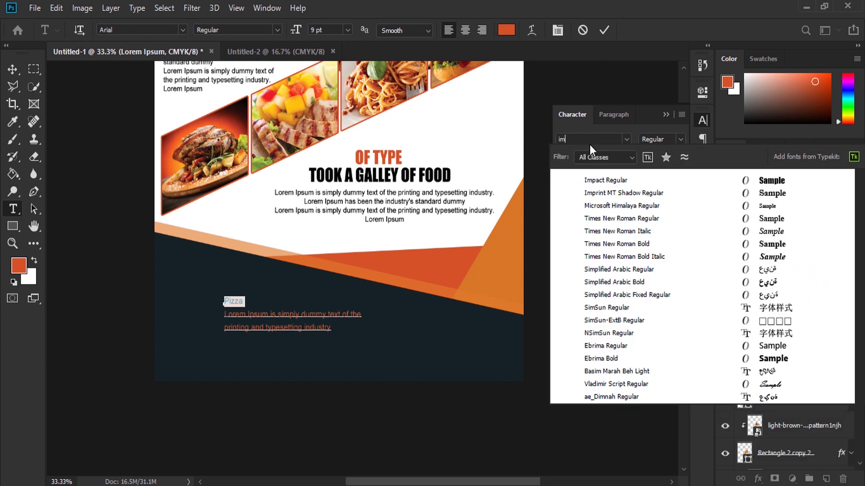
{"action": "left_click", "coordinate": [611, 180]}
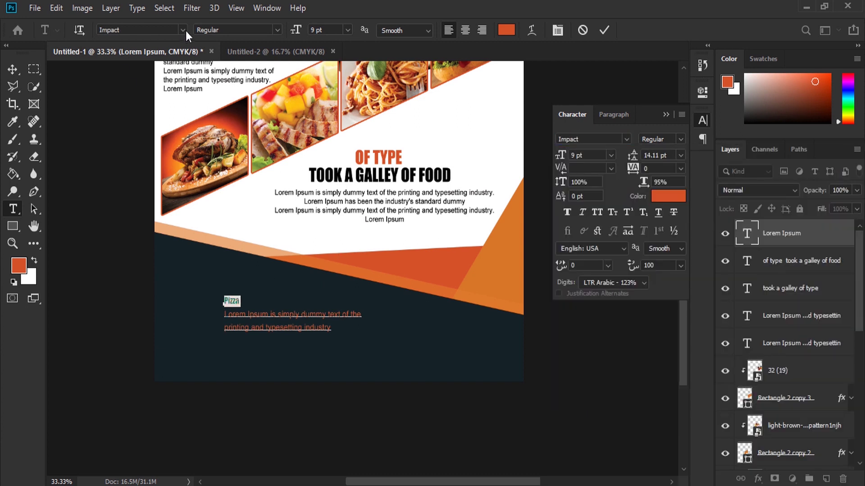
{"action": "left_click", "coordinate": [314, 28]}
{"action": "type", "text": "12"}
{"action": "key", "text": "Return"}
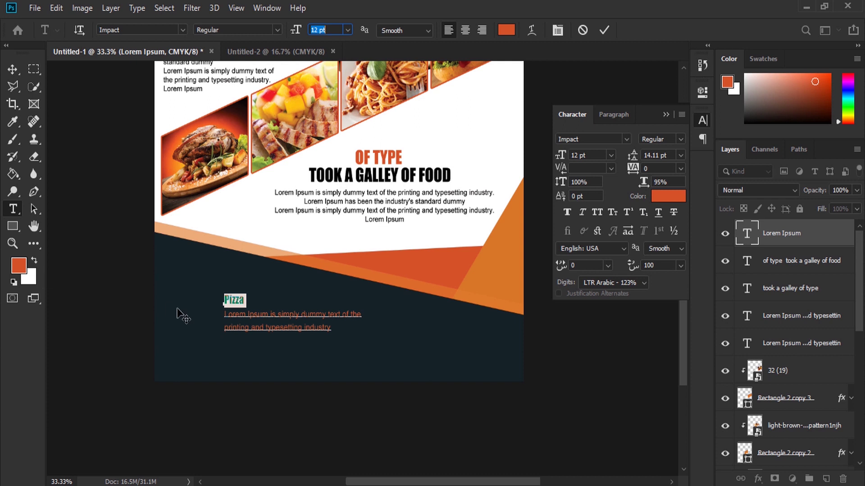
Make the Pizza description text white and move the Pizza block up and left
{"action": "left_click_drag", "start_coordinate": [331, 328], "coordinate": [225, 312]}
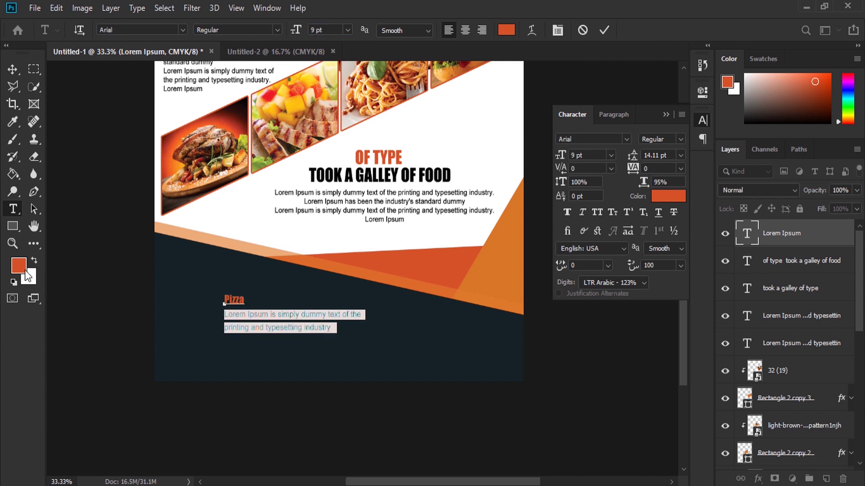
{"action": "left_click", "coordinate": [34, 260]}
{"action": "left_click", "coordinate": [13, 69]}
{"action": "left_click_drag", "start_coordinate": [272, 329], "coordinate": [240, 310]}
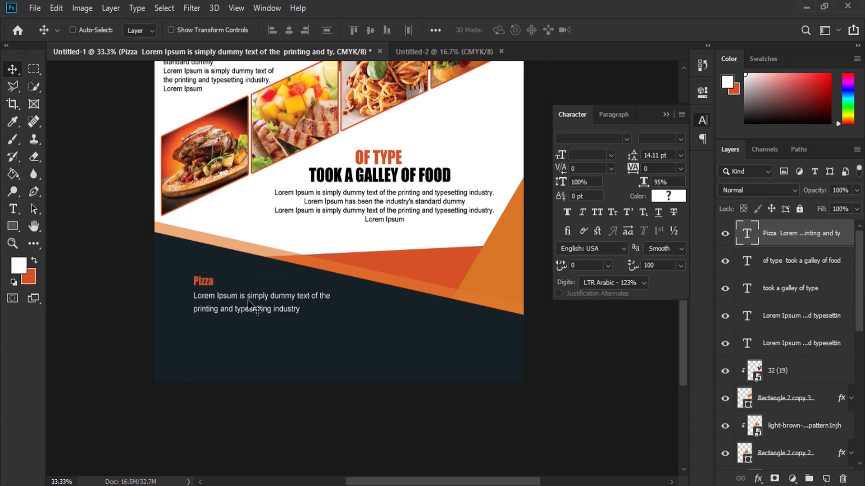
{"action": "left_click_drag", "start_coordinate": [254, 303], "coordinate": [246, 341]}
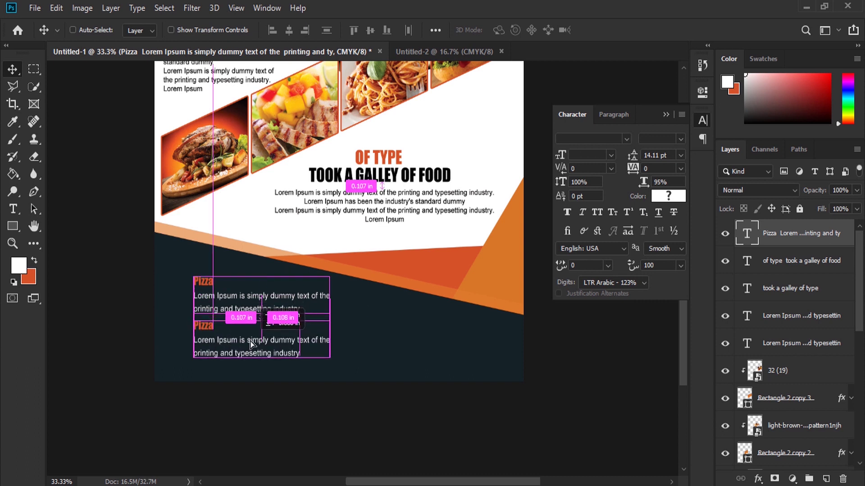
{"action": "key", "text": "Delete"}
{"action": "key", "text": "t"}
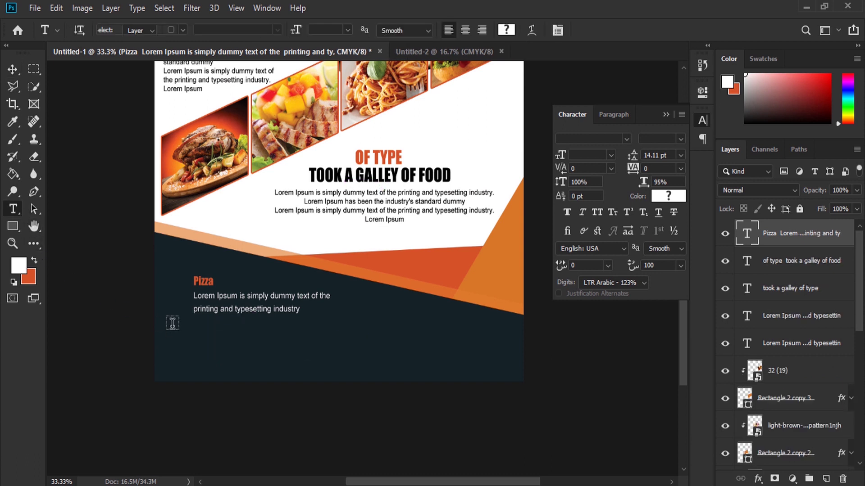
Tighten the Pizza text leading to 12.11 pt and delete 'of the' from the description
{"action": "left_click", "coordinate": [223, 307]}
{"action": "triple_click", "coordinate": [223, 306]}
{"action": "key", "text": "ctrl+a"}
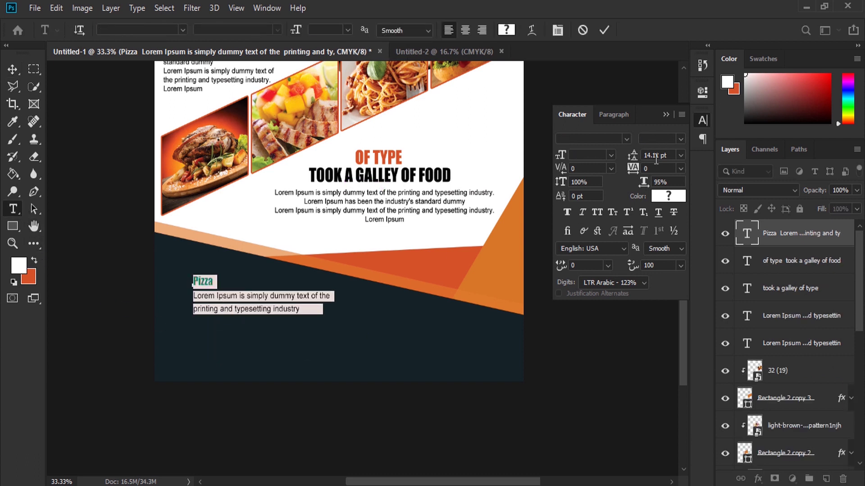
{"action": "left_click", "coordinate": [656, 155]}
{"action": "key", "text": "Down"}
{"action": "key", "text": "Down"}
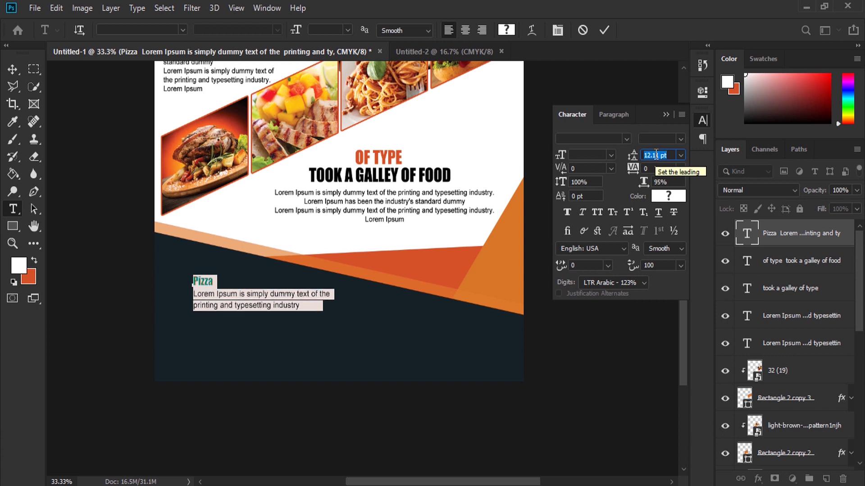
{"action": "left_click_drag", "start_coordinate": [309, 294], "coordinate": [339, 297]}
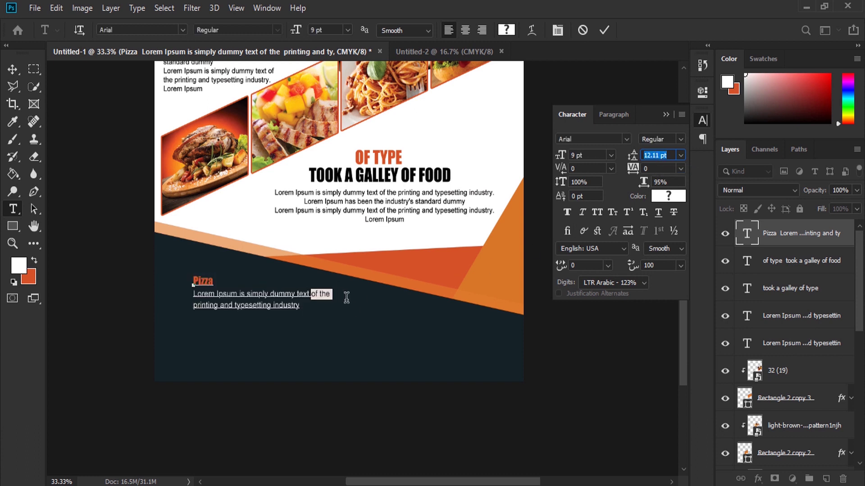
{"action": "key", "text": "BackSpace"}
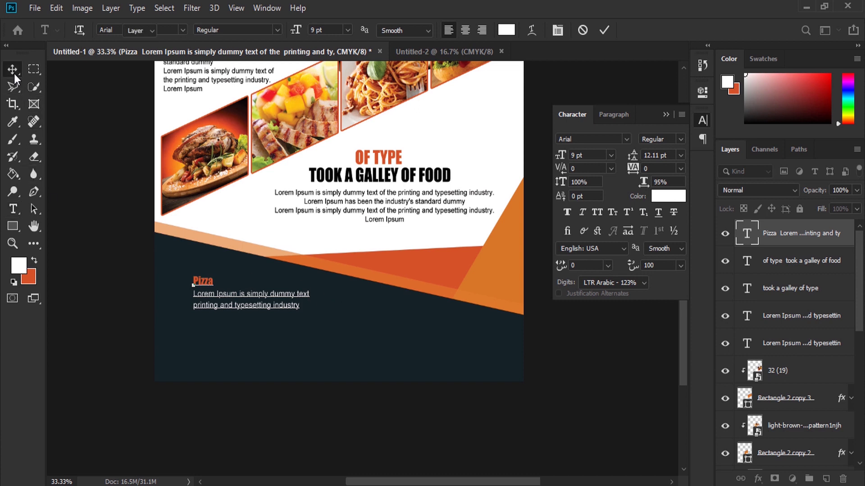
{"action": "left_click", "coordinate": [13, 70]}
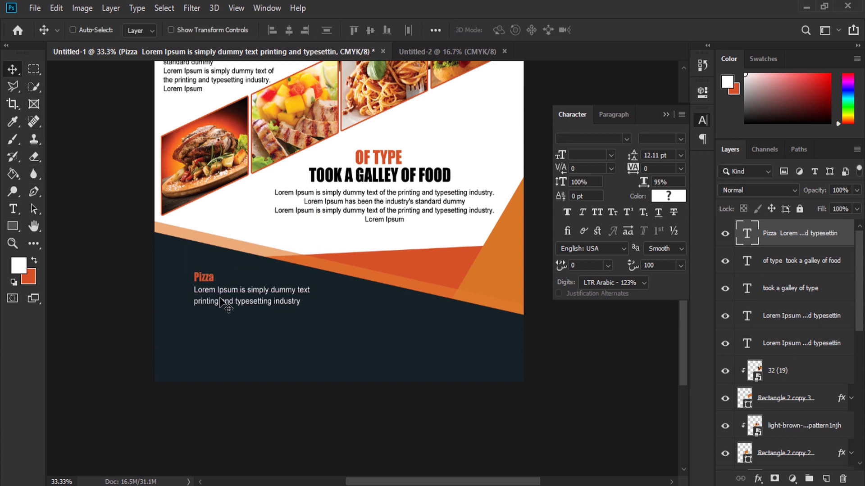
Duplicate the Pizza block below and to the right, and retitle the lower-left copy 'Sandwich'
{"action": "left_click_drag", "start_coordinate": [228, 299], "coordinate": [230, 345]}
{"action": "left_click_drag", "start_coordinate": [319, 344], "coordinate": [390, 340]}
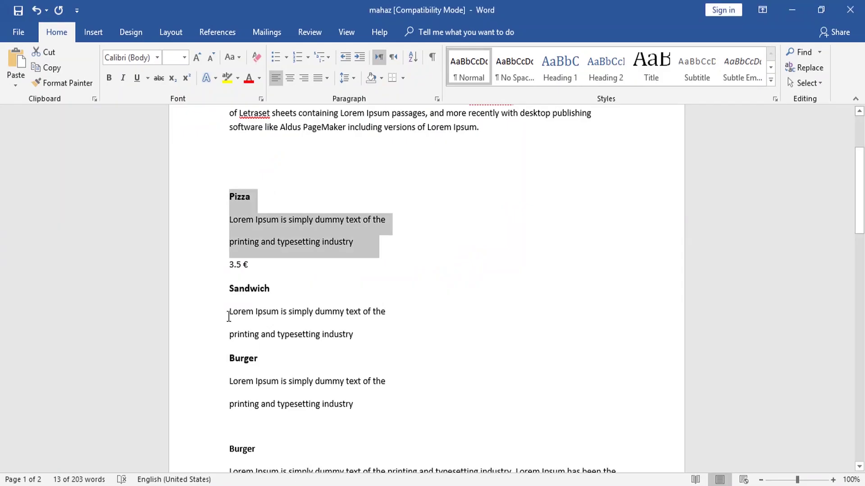
{"action": "double_click", "coordinate": [251, 288]}
{"action": "right_click", "coordinate": [250, 288]}
{"action": "left_click", "coordinate": [280, 310]}
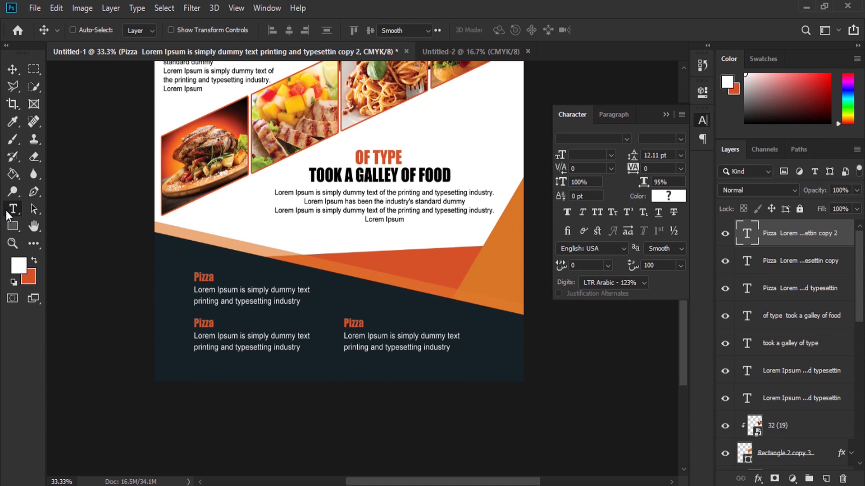
{"action": "left_click", "coordinate": [13, 209]}
{"action": "left_click", "coordinate": [205, 323]}
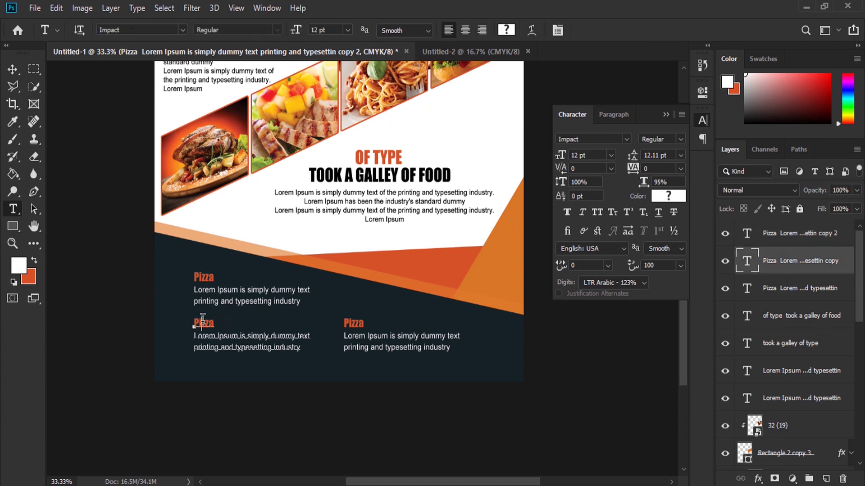
{"action": "double_click", "coordinate": [205, 323]}
{"action": "right_click", "coordinate": [208, 324]}
{"action": "left_click", "coordinate": [231, 106]}
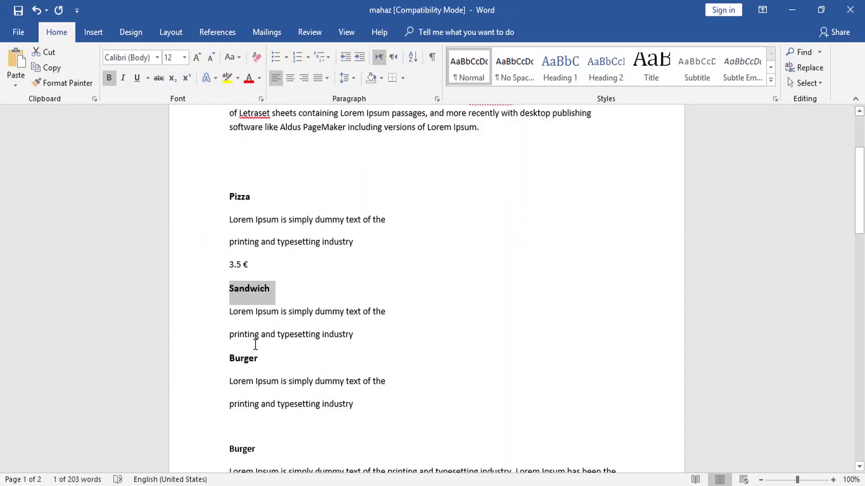
Retitle the lower-right Pizza copy 'Burger' using the word copied from Word
{"action": "double_click", "coordinate": [245, 358]}
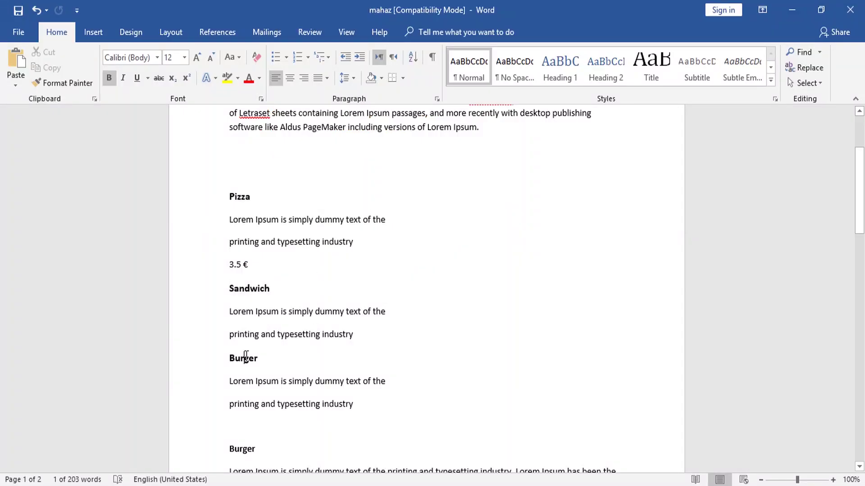
{"action": "right_click", "coordinate": [245, 358]}
{"action": "left_click", "coordinate": [276, 198]}
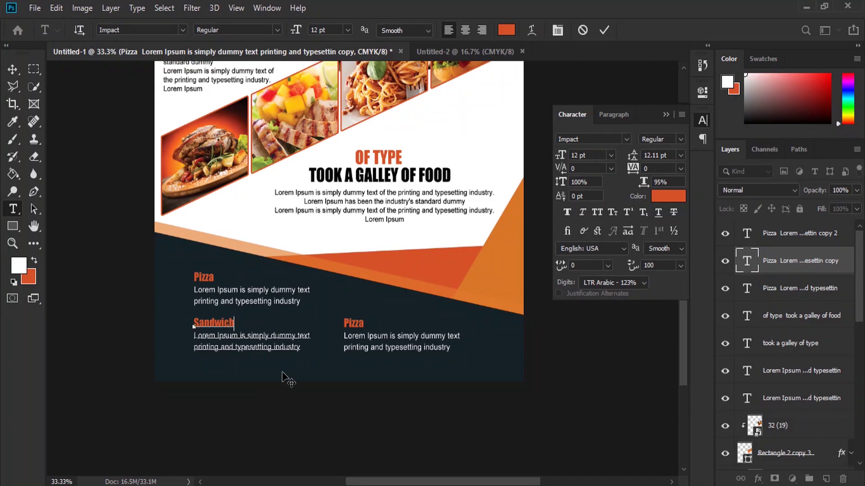
{"action": "key", "text": "ctrl+Return"}
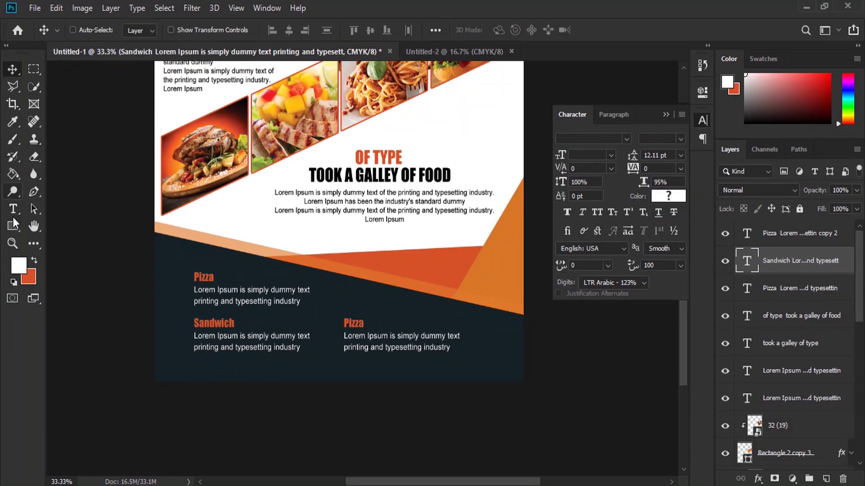
{"action": "left_click", "coordinate": [355, 325]}
{"action": "double_click", "coordinate": [355, 326]}
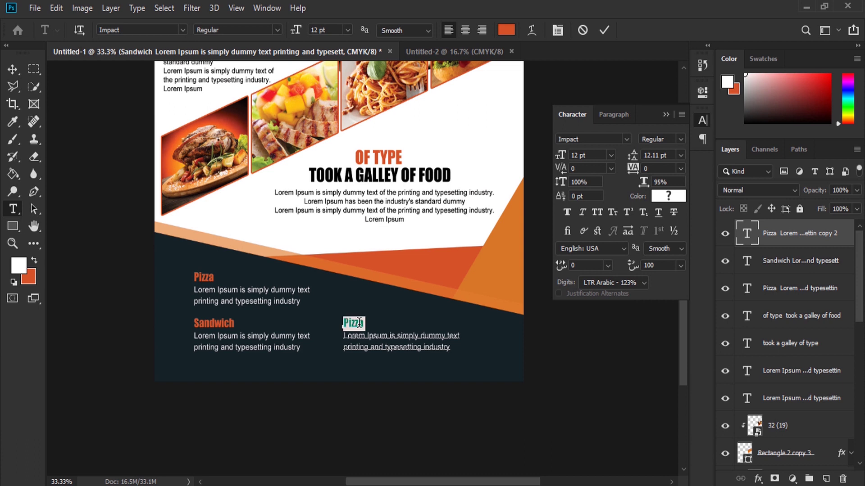
{"action": "right_click", "coordinate": [355, 325]}
{"action": "left_click", "coordinate": [383, 110]}
{"action": "type", "text": "Burger"}
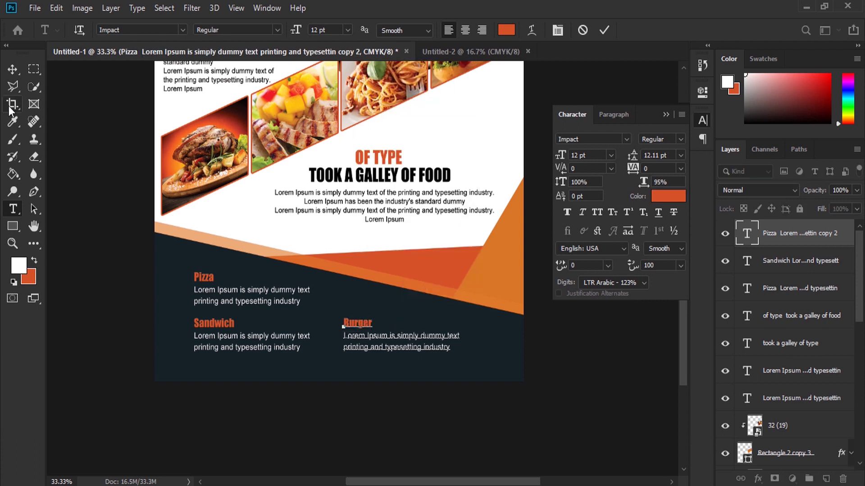
{"action": "left_click", "coordinate": [12, 69]}
Copy the price 3.5 € from the Word document and start a new text layer near Pizza
{"action": "key", "text": "alt+Tab"}
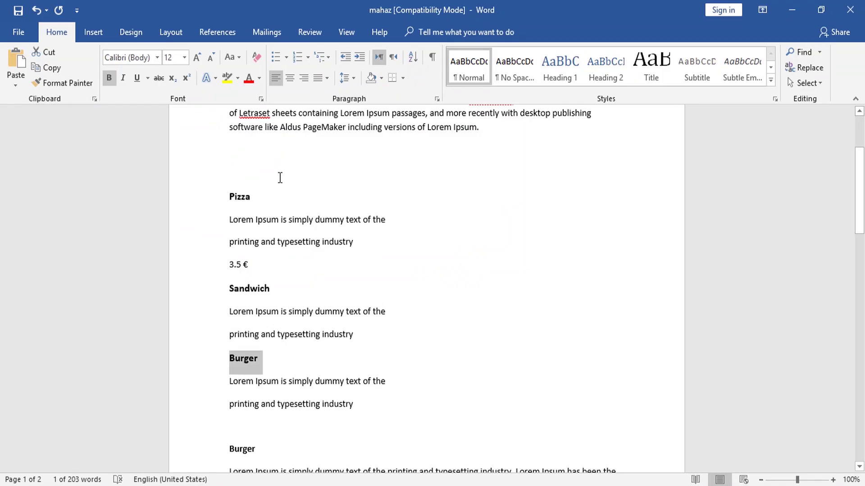
{"action": "triple_click", "coordinate": [237, 266]}
{"action": "right_click", "coordinate": [237, 266]}
{"action": "left_click", "coordinate": [263, 289]}
{"action": "key", "text": "alt+Tab"}
{"action": "left_click", "coordinate": [12, 209]}
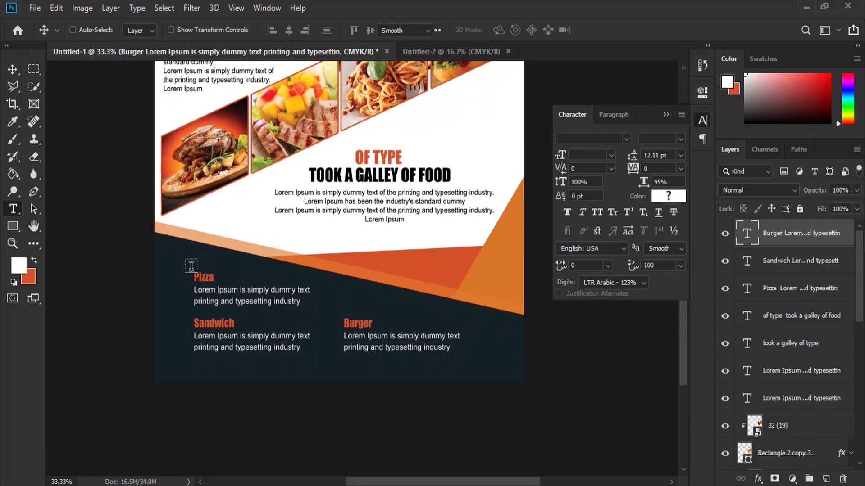
{"action": "left_click", "coordinate": [239, 267]}
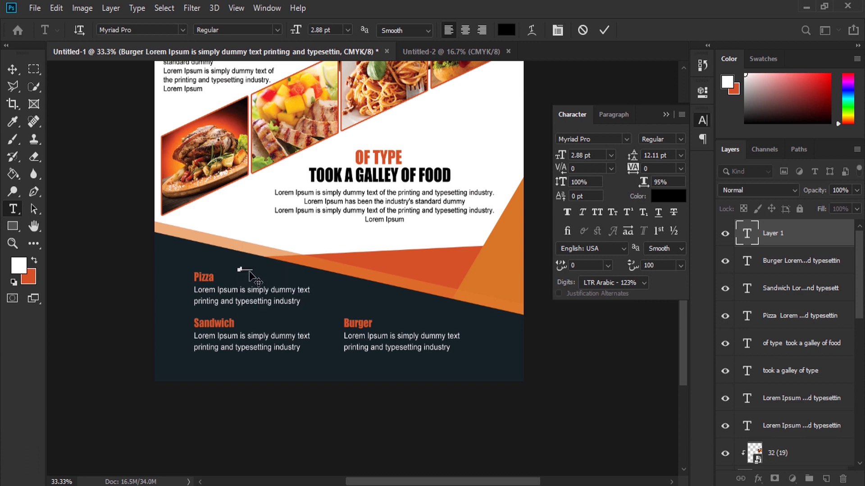
Make the 3.5 € price Impact at about 13.88 pt and place it level with Pizza
{"action": "right_click", "coordinate": [248, 268]}
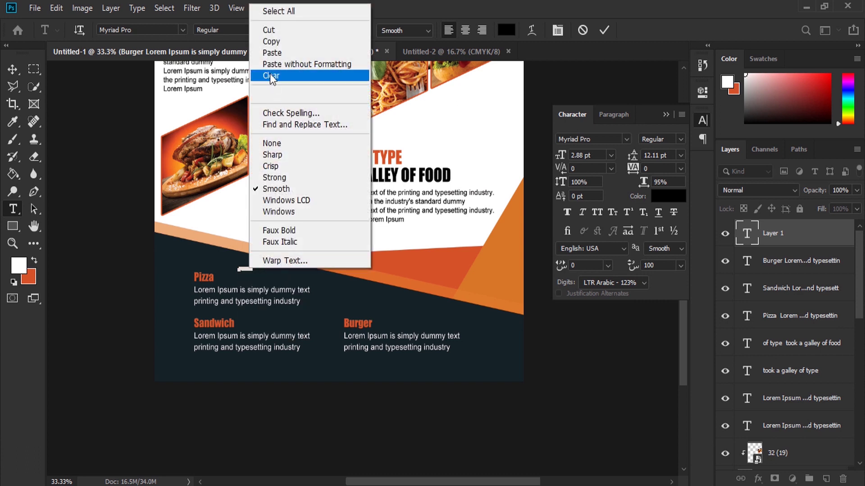
{"action": "key", "text": "Escape"}
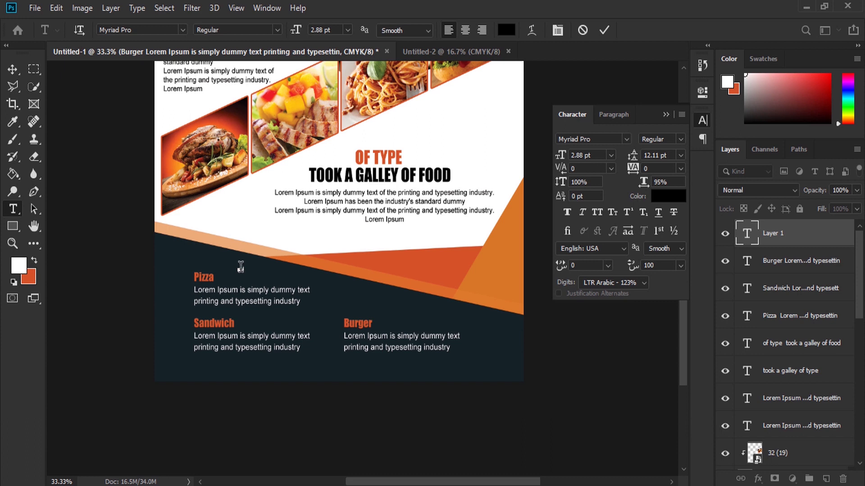
{"action": "left_click_drag", "start_coordinate": [299, 35], "coordinate": [304, 34]}
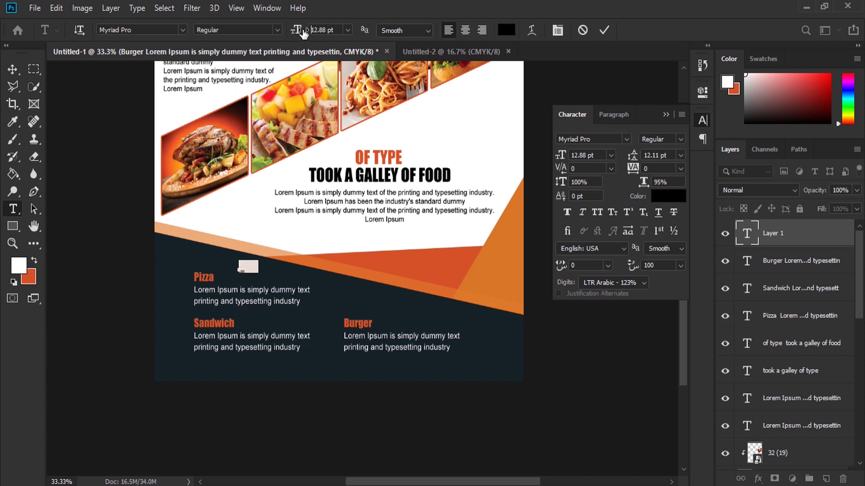
{"action": "left_click", "coordinate": [147, 30]}
{"action": "type", "text": "im"}
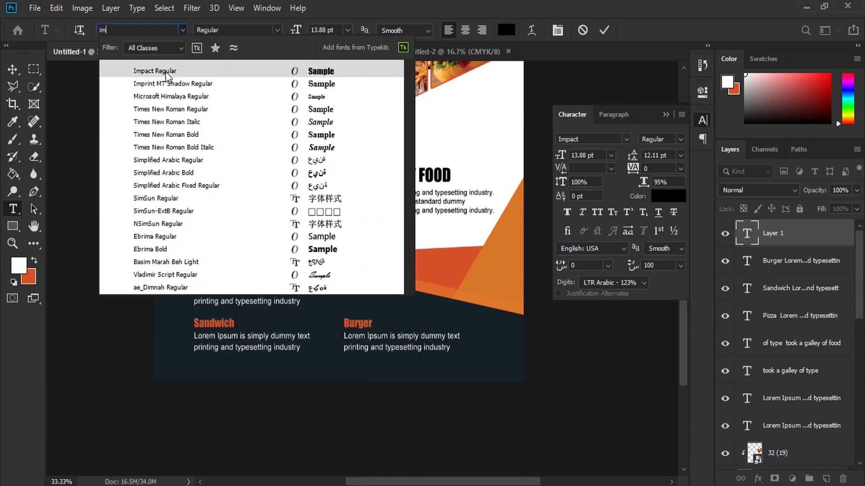
{"action": "left_click", "coordinate": [166, 73]}
{"action": "left_click", "coordinate": [34, 261]}
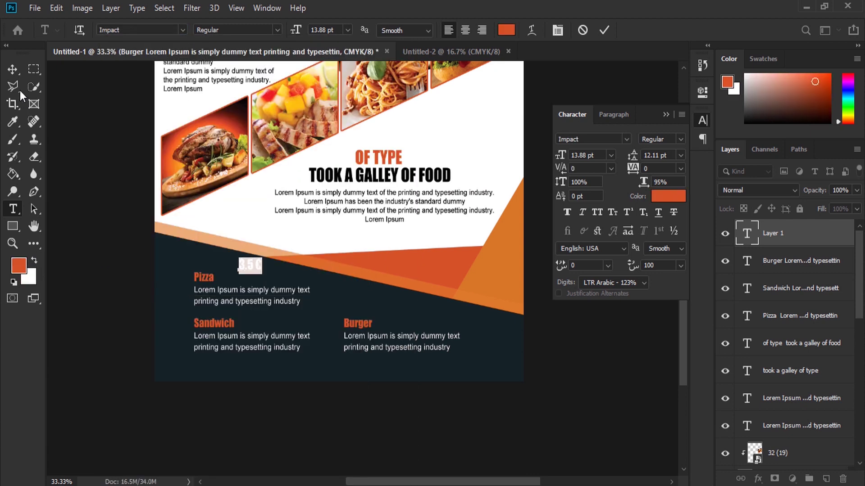
{"action": "left_click", "coordinate": [12, 68]}
{"action": "left_click_drag", "start_coordinate": [249, 269], "coordinate": [262, 275]}
{"action": "left_click_drag", "start_coordinate": [292, 279], "coordinate": [301, 326]}
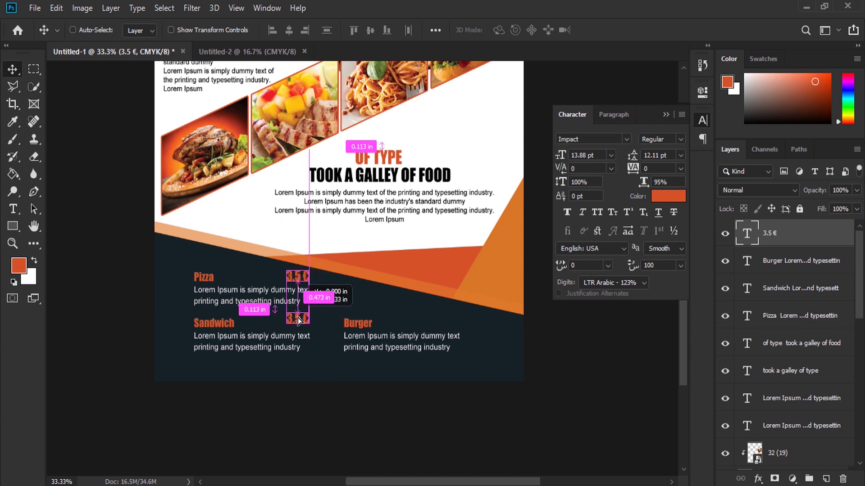
Change the price copy beside Sandwich to 2.5 €
{"action": "left_click", "coordinate": [13, 209]}
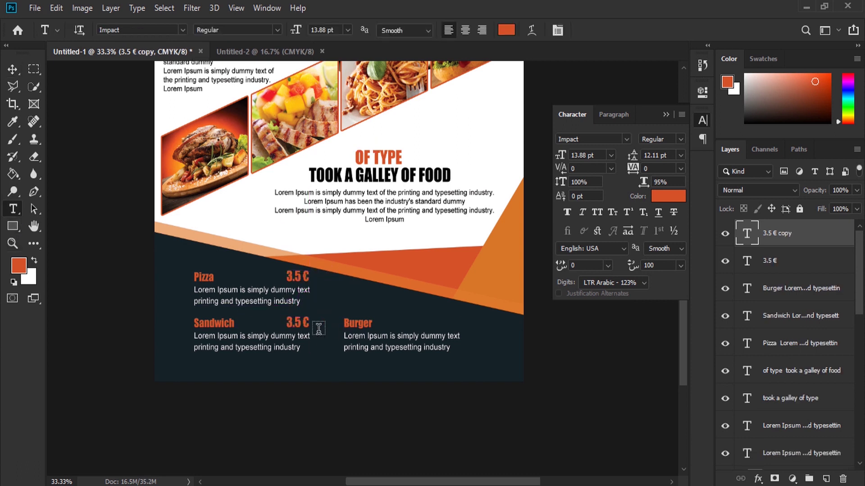
{"action": "left_click", "coordinate": [292, 323]}
{"action": "type", "text": "2"}
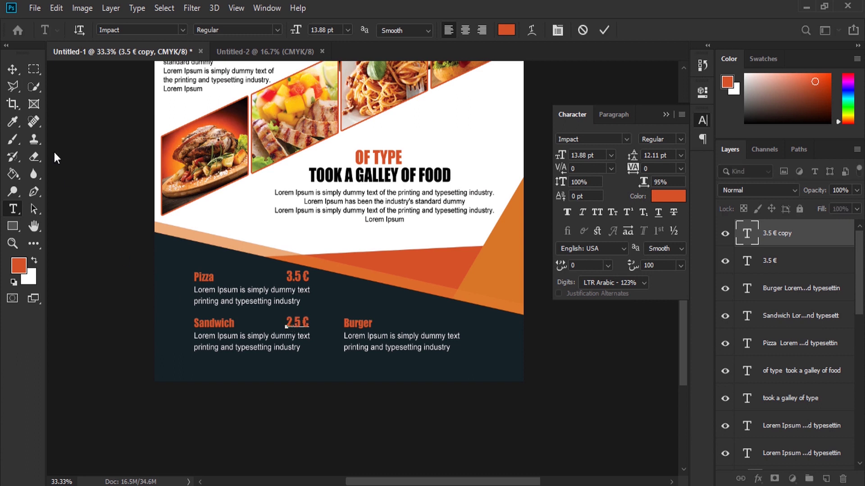
{"action": "left_click", "coordinate": [13, 69]}
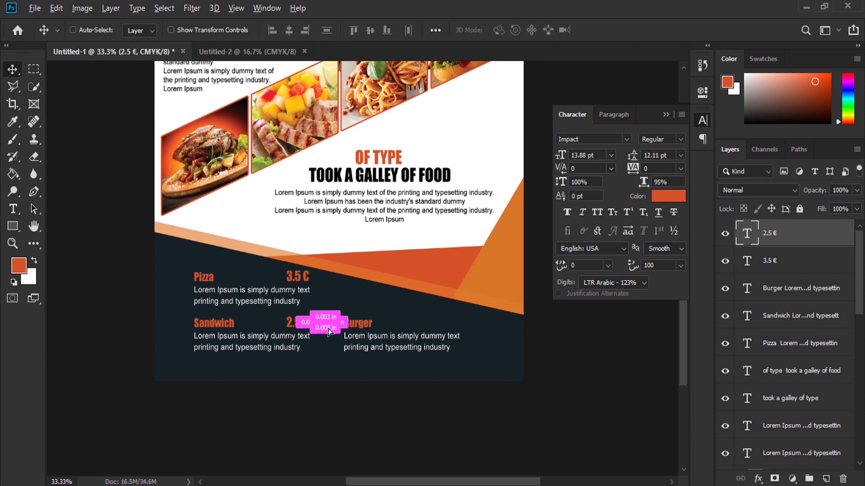
Duplicate the price beside Burger and change it to 4.5 €
{"action": "left_click_drag", "start_coordinate": [315, 329], "coordinate": [440, 328]}
{"action": "left_click", "coordinate": [12, 209]}
{"action": "left_click", "coordinate": [435, 322]}
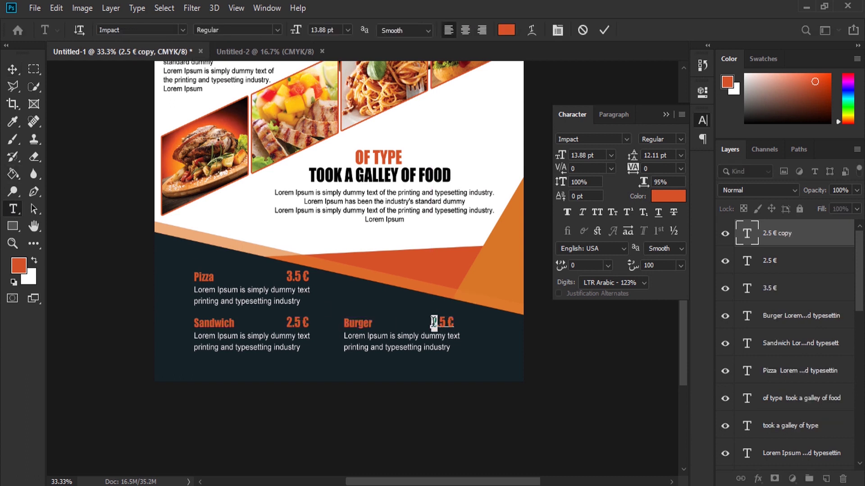
{"action": "key", "text": "BackSpace"}
{"action": "type", "text": "4"}
{"action": "left_click", "coordinate": [13, 69]}
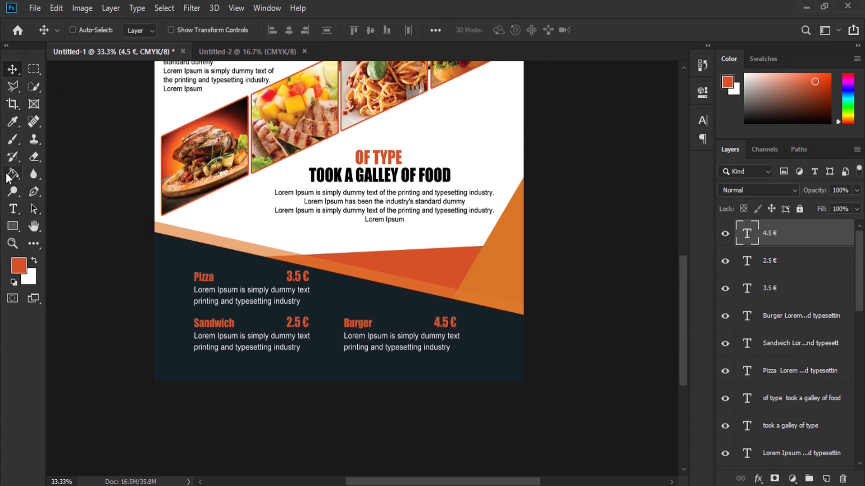
{"action": "left_click", "coordinate": [32, 192]}
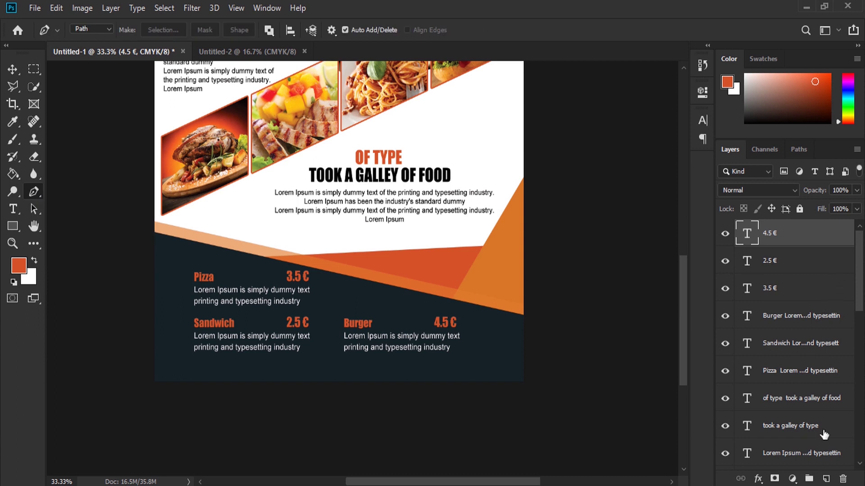
Draw a four-point wedge shape along the dark panel's bottom edge, filled with a sampled lighter orange
{"action": "left_click", "coordinate": [828, 478]}
{"action": "left_click", "coordinate": [532, 347]}
{"action": "left_click", "coordinate": [233, 383]}
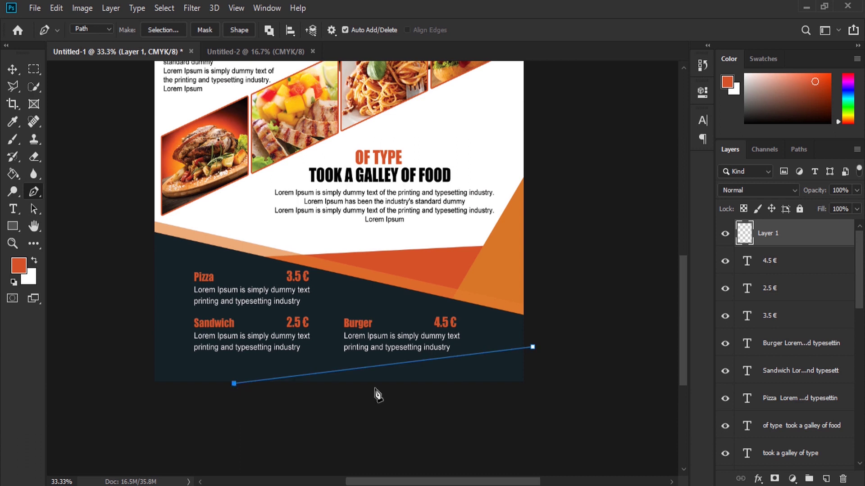
{"action": "left_click_drag", "start_coordinate": [532, 347], "coordinate": [532, 354]}
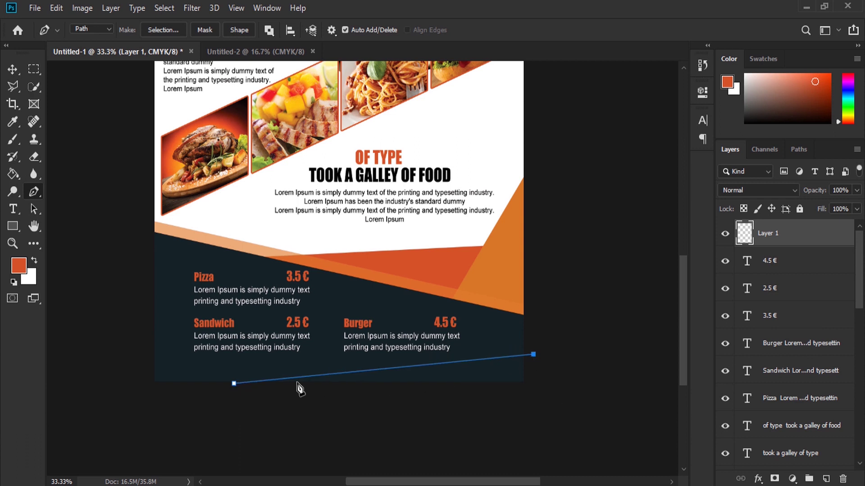
{"action": "left_click", "coordinate": [538, 387]}
{"action": "left_click", "coordinate": [532, 355]}
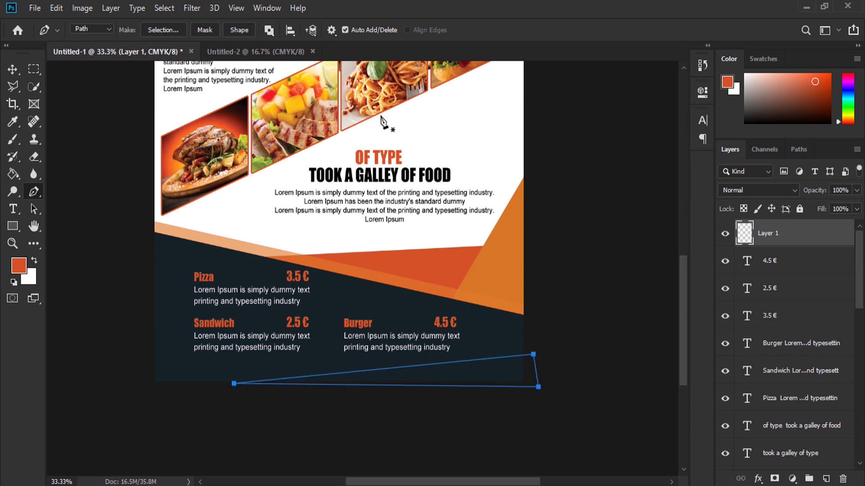
{"action": "left_click", "coordinate": [241, 32]}
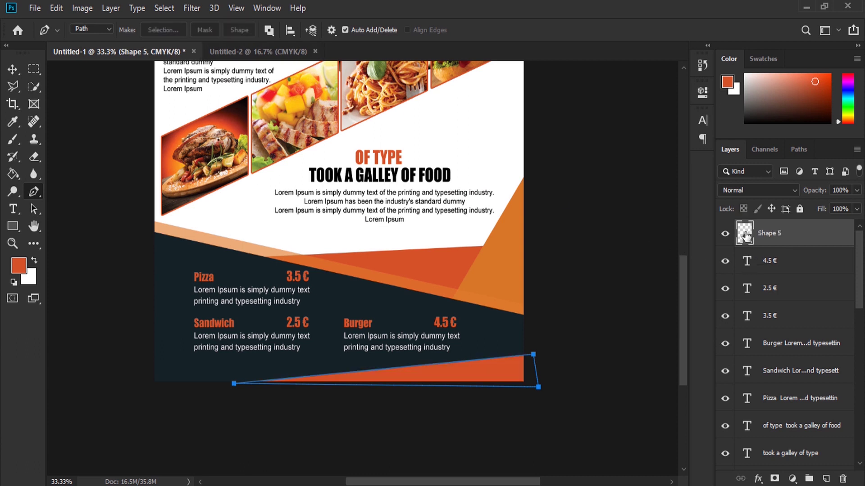
{"action": "double_click", "coordinate": [744, 233]}
{"action": "left_click", "coordinate": [453, 256]}
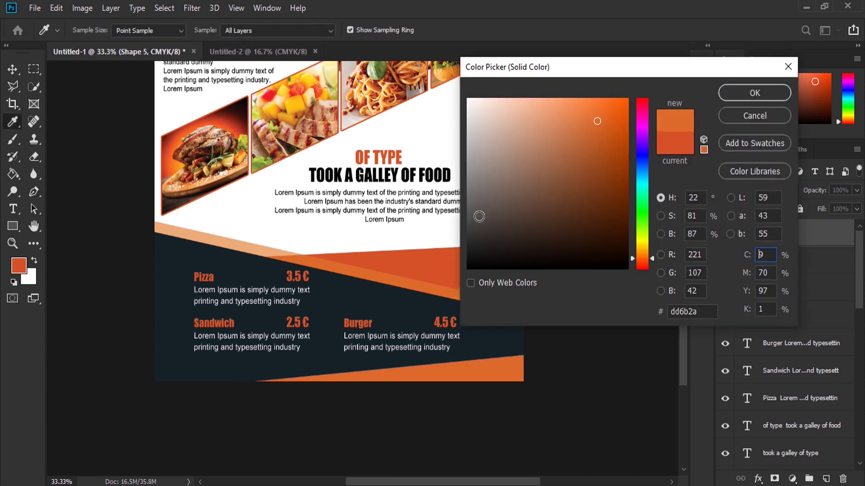
{"action": "key", "text": "Return"}
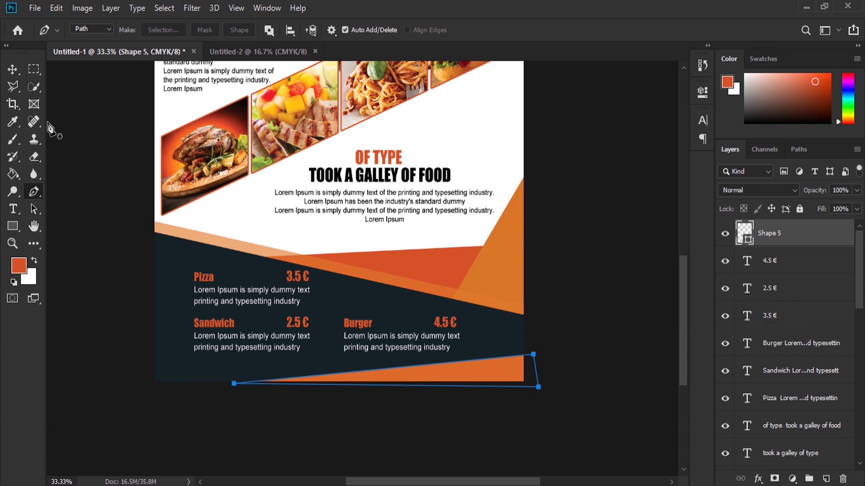
{"action": "left_click", "coordinate": [12, 69]}
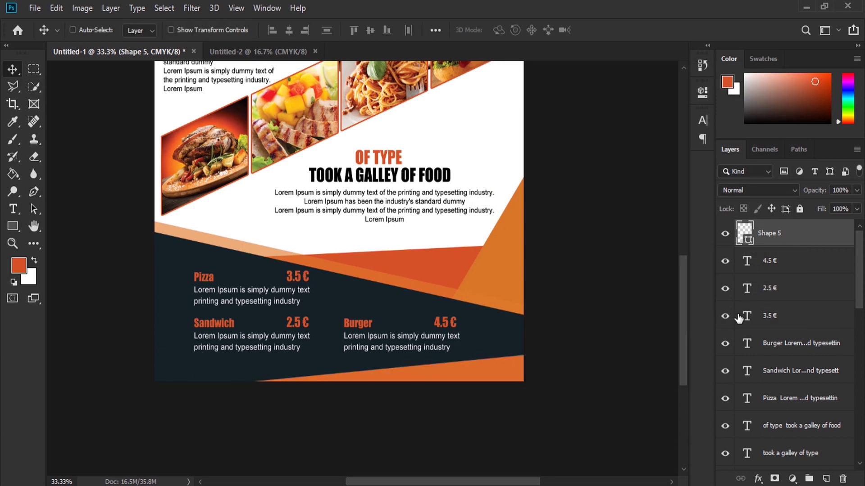
{"action": "mouse_move", "coordinate": [686, 325]}
{"action": "left_mouse_down"}
{"action": "mouse_move", "coordinate": [682, 172]}
{"action": "mouse_move", "coordinate": [680, 229]}
{"action": "left_mouse_up"}
Draw a white (ffffff) rectangle over the food photo at the flyer's top left, then enter Free Transform
{"action": "left_click", "coordinate": [822, 477]}
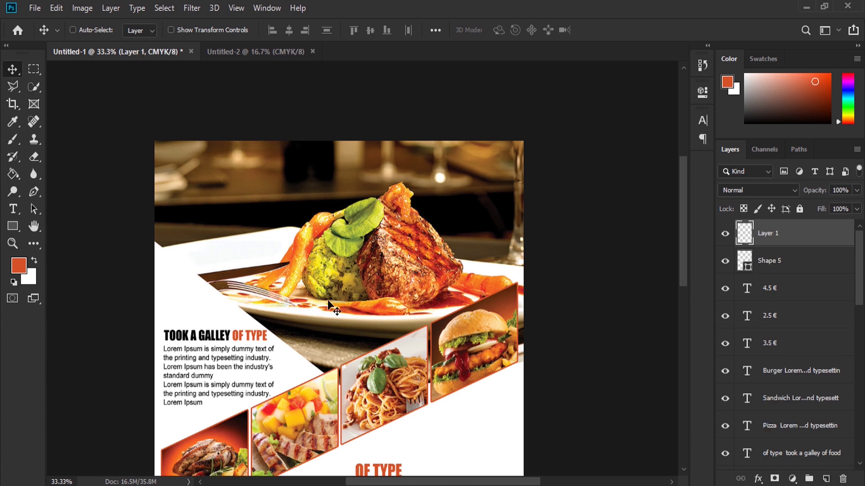
{"action": "left_click", "coordinate": [13, 225]}
{"action": "left_click", "coordinate": [45, 229]}
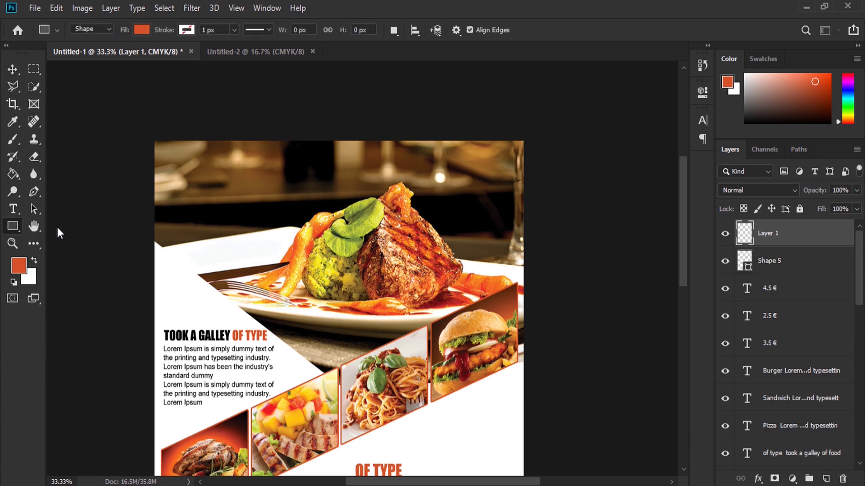
{"action": "left_click_drag", "start_coordinate": [178, 131], "coordinate": [259, 228]}
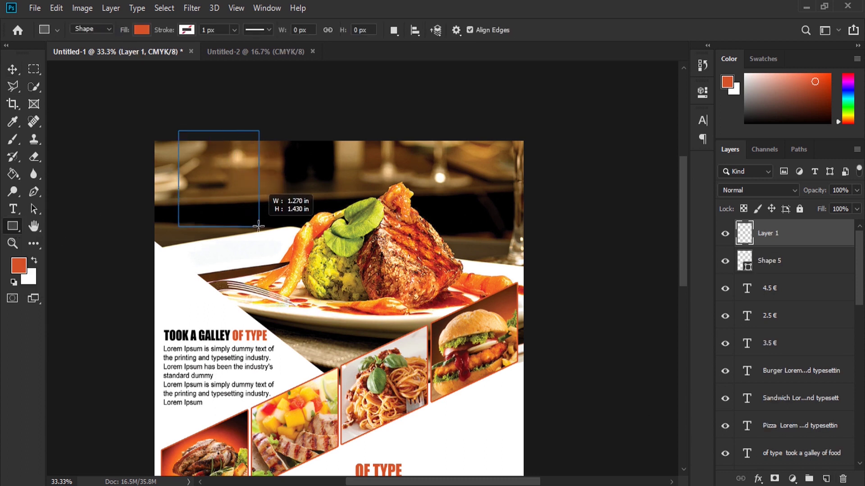
{"action": "left_click_drag", "start_coordinate": [259, 228], "coordinate": [259, 228]}
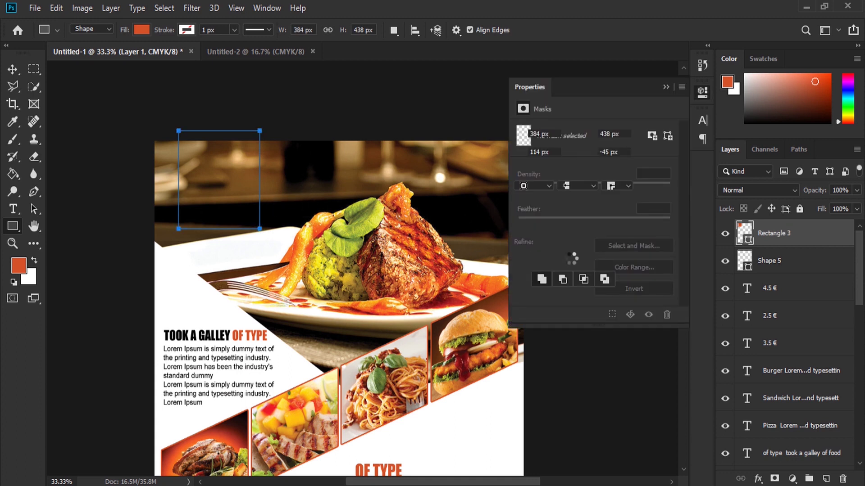
{"action": "double_click", "coordinate": [744, 232]}
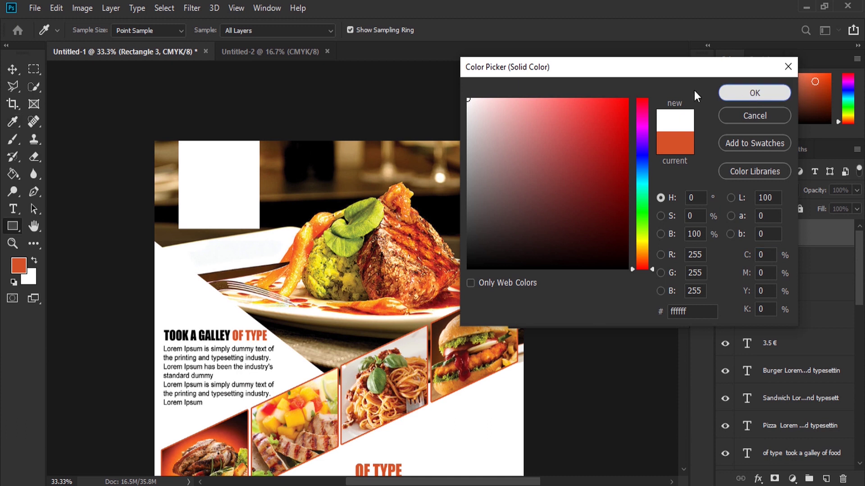
{"action": "left_click", "coordinate": [752, 93]}
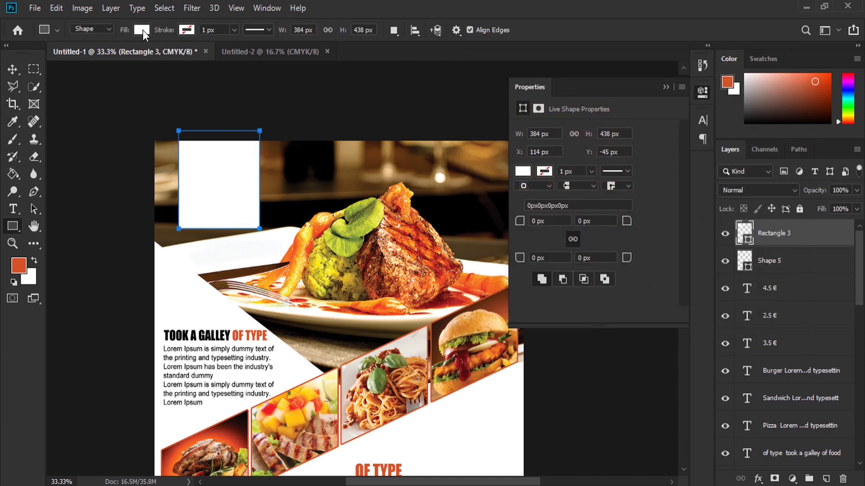
{"action": "left_click", "coordinate": [56, 8]}
{"action": "left_click", "coordinate": [149, 298]}
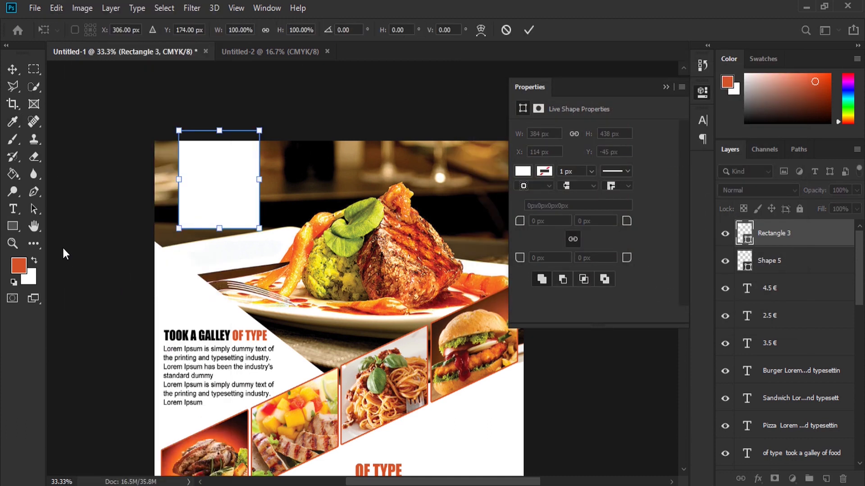
Show rulers, add a centre guide and a ~0.99 in horizontal guide, and mask the rectangle
{"action": "left_click", "coordinate": [236, 7]}
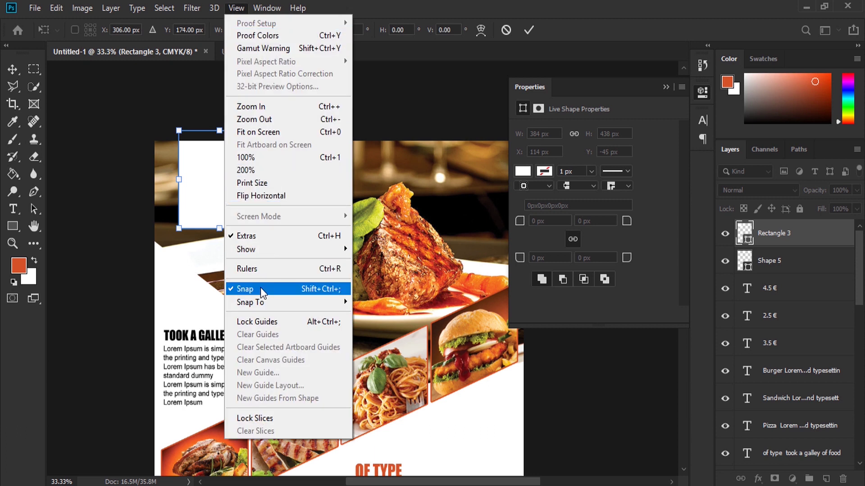
{"action": "mouse_move", "coordinate": [250, 302]}
{"action": "left_click", "coordinate": [252, 269]}
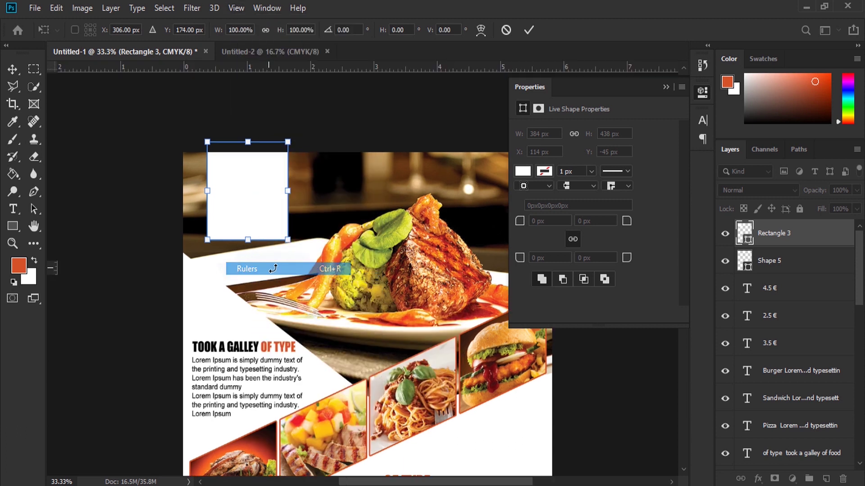
{"action": "key", "text": "Return"}
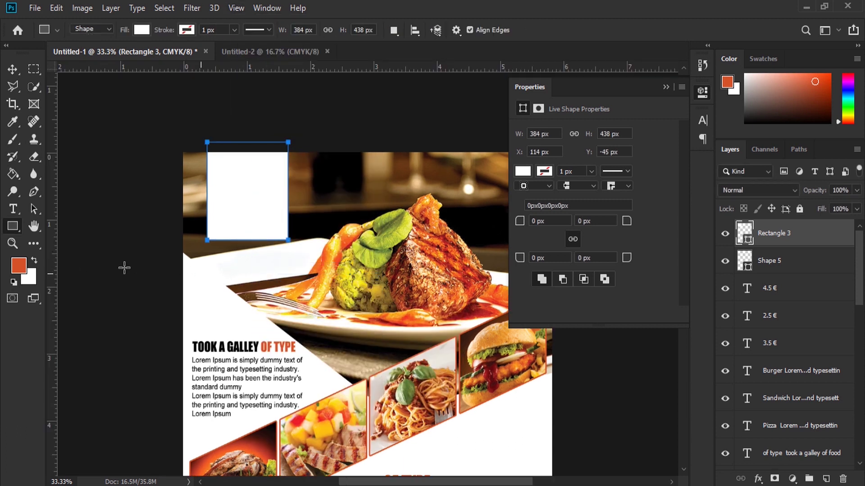
{"action": "left_click_drag", "start_coordinate": [55, 232], "coordinate": [247, 239]}
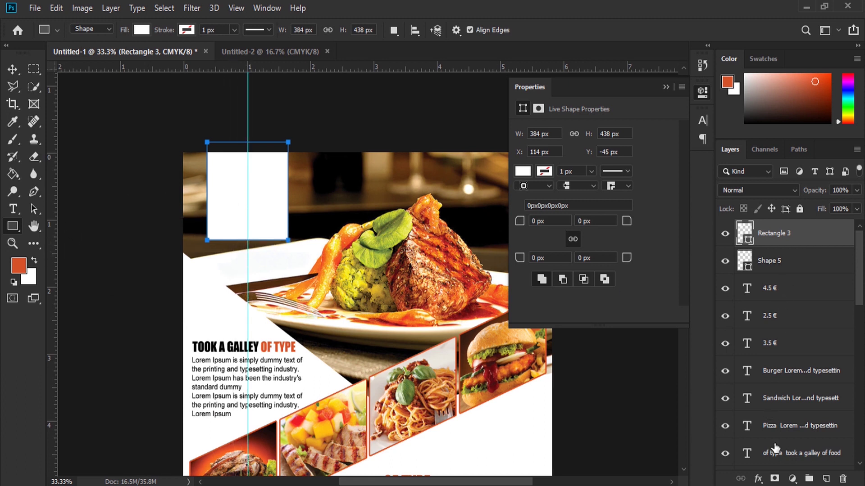
{"action": "left_click", "coordinate": [775, 479]}
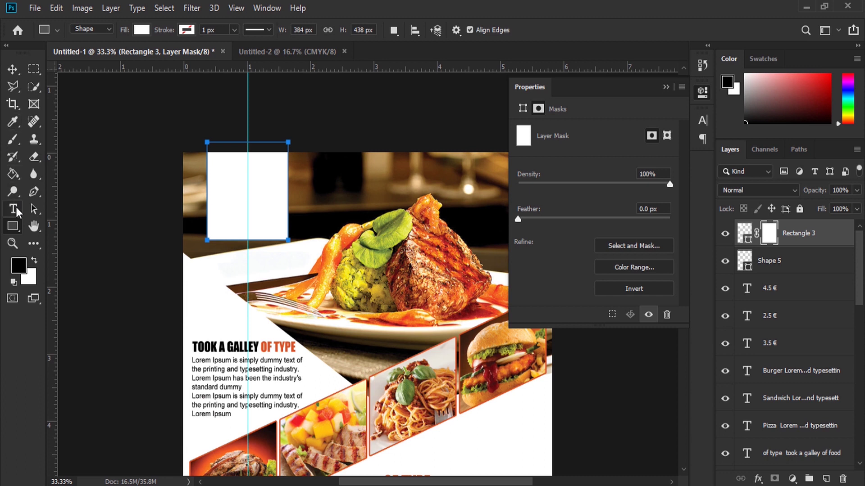
{"action": "mouse_move", "coordinate": [151, 69]}
{"action": "left_mouse_down"}
{"action": "mouse_move", "coordinate": [180, 126]}
{"action": "mouse_move", "coordinate": [171, 218]}
{"action": "left_mouse_up"}
Trace a closed path around the rectangle's lower corners, pointed at bottom centre, and make it a selection
{"action": "left_click", "coordinate": [13, 244]}
{"action": "left_click", "coordinate": [249, 252]}
{"action": "left_click", "coordinate": [34, 191]}
{"action": "left_click", "coordinate": [309, 201]}
{"action": "left_click", "coordinate": [249, 235]}
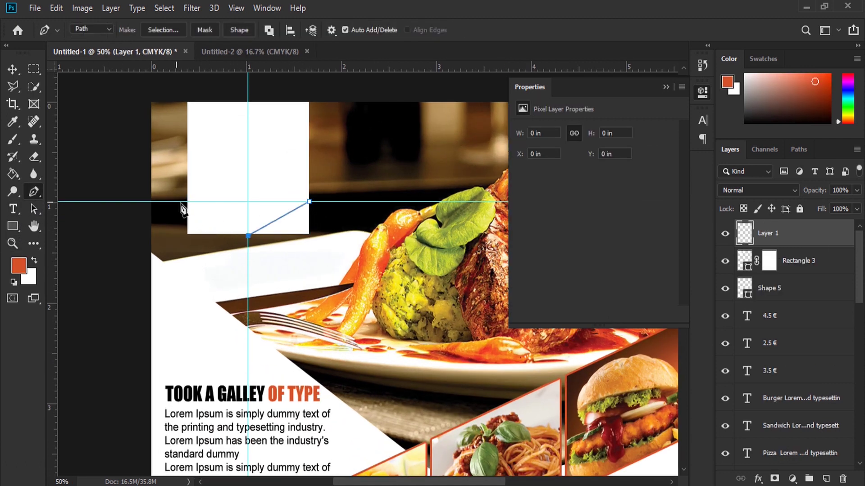
{"action": "left_click", "coordinate": [186, 202]}
{"action": "left_click", "coordinate": [173, 241]}
{"action": "left_click", "coordinate": [174, 256]}
{"action": "left_click", "coordinate": [272, 268]}
{"action": "left_click", "coordinate": [333, 269]}
{"action": "left_click", "coordinate": [310, 203]}
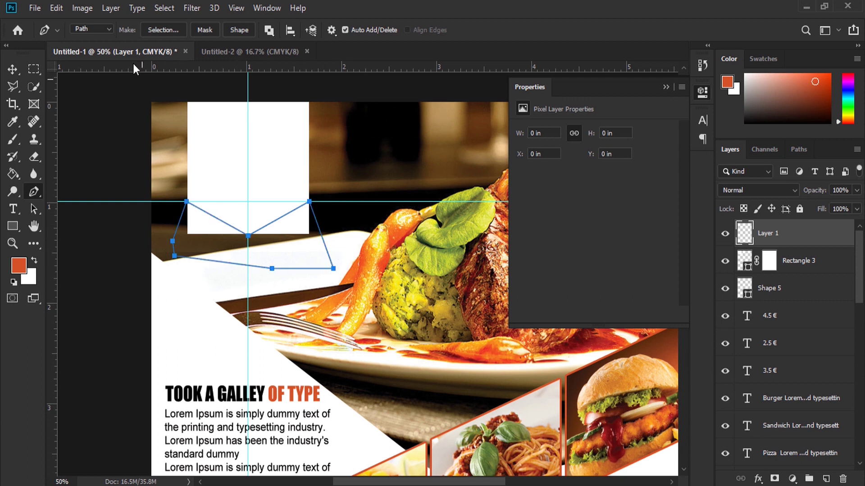
{"action": "left_click", "coordinate": [170, 29]}
{"action": "key", "text": "Return"}
Fill the selection black on the rectangle's layer mask to cut the chevron, then deselect
{"action": "left_click", "coordinate": [769, 261]}
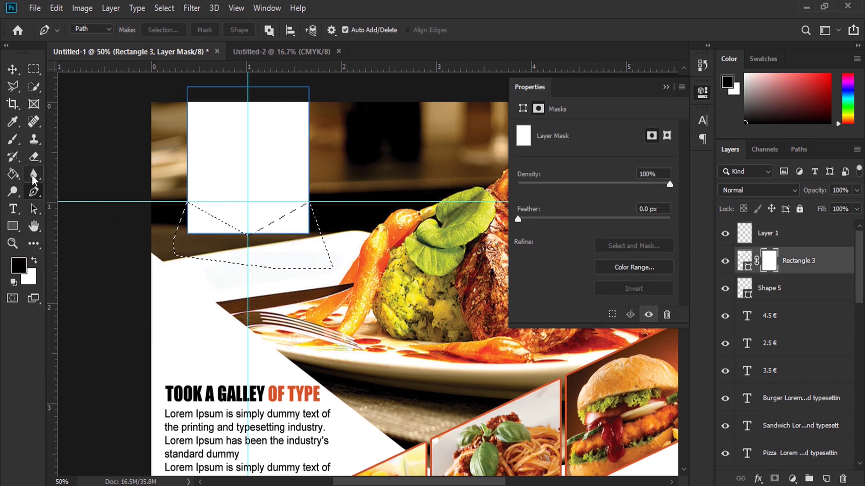
{"action": "left_click", "coordinate": [13, 173]}
{"action": "left_click", "coordinate": [68, 185]}
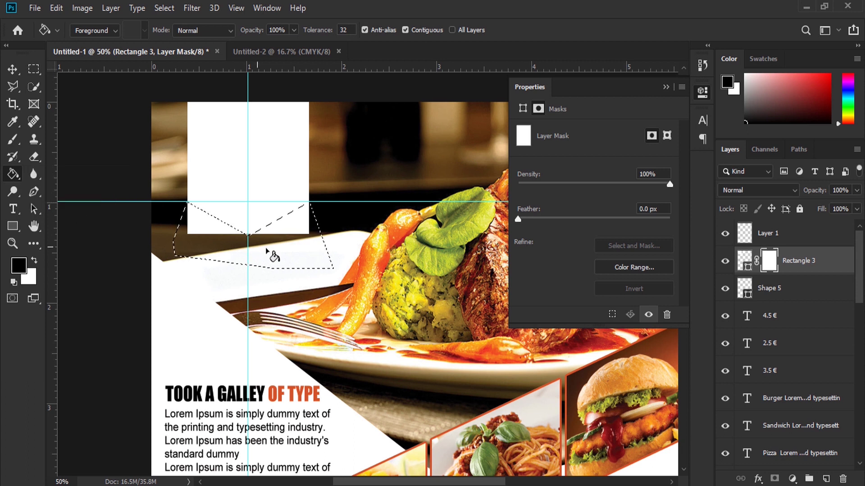
{"action": "left_click", "coordinate": [263, 250]}
{"action": "key", "text": "ctrl+d"}
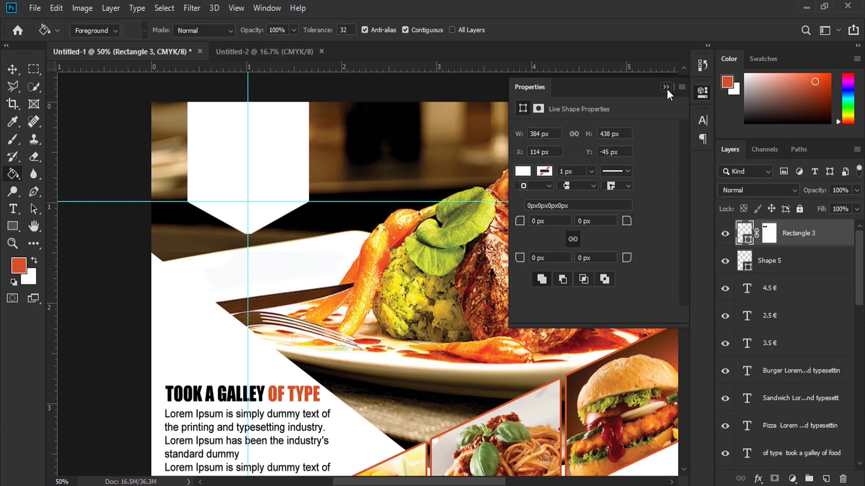
{"action": "left_click", "coordinate": [665, 87]}
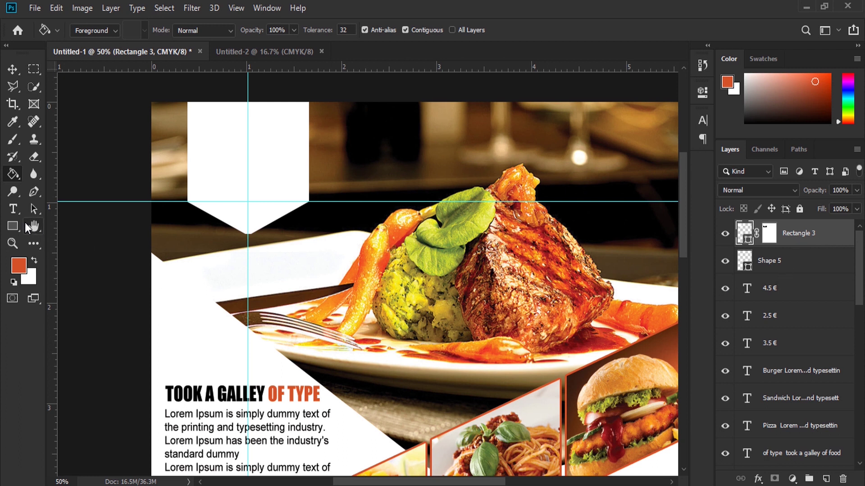
{"action": "left_click", "coordinate": [13, 69]}
Duplicate the 'took a galley of type' heading and stack the copy above the white banner
{"action": "right_click", "coordinate": [286, 396]}
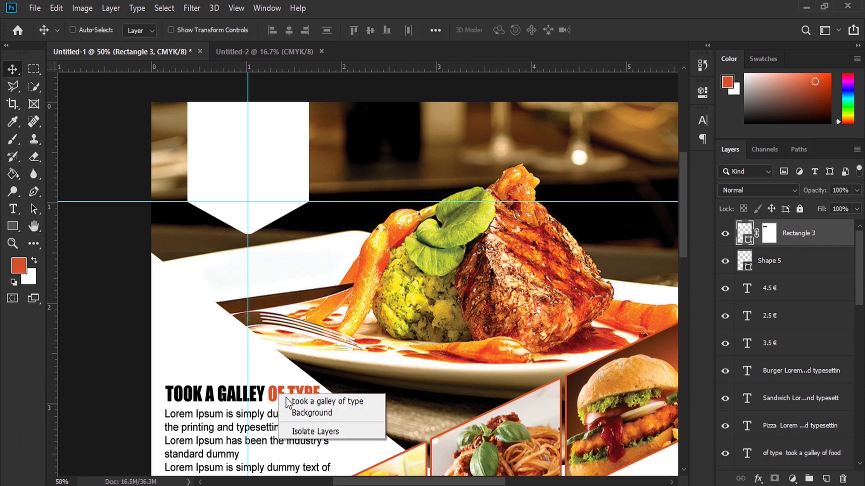
{"action": "left_click", "coordinate": [311, 397]}
{"action": "mouse_move", "coordinate": [288, 358]}
{"action": "left_mouse_down"}
{"action": "mouse_move", "coordinate": [284, 254]}
{"action": "mouse_move", "coordinate": [296, 140]}
{"action": "left_mouse_up"}
{"action": "mouse_move", "coordinate": [786, 456]}
{"action": "left_mouse_down"}
{"action": "mouse_move", "coordinate": [778, 231]}
{"action": "mouse_move", "coordinate": [792, 270]}
{"action": "left_mouse_up"}
{"action": "scroll", "coordinate": [788, 276], "scroll_direction": "up", "scroll_amount": 1}
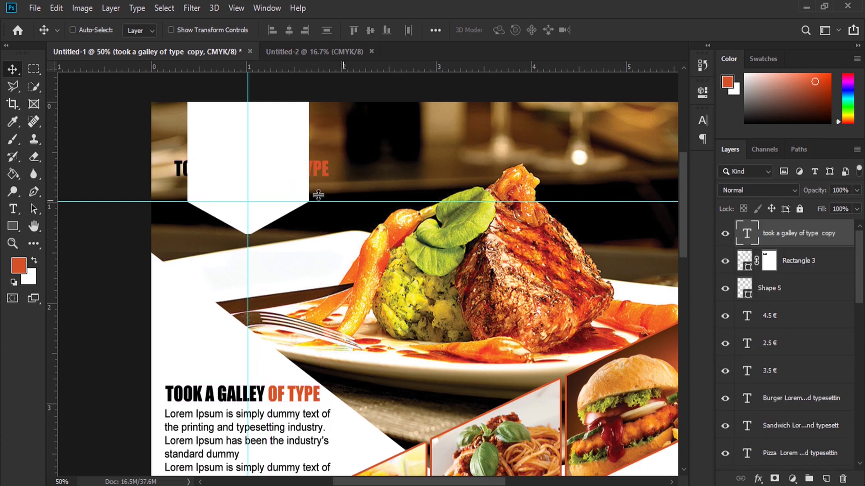
Move the words OF TYPE from the heading copy's first line to its second line
{"action": "left_click", "coordinate": [12, 208]}
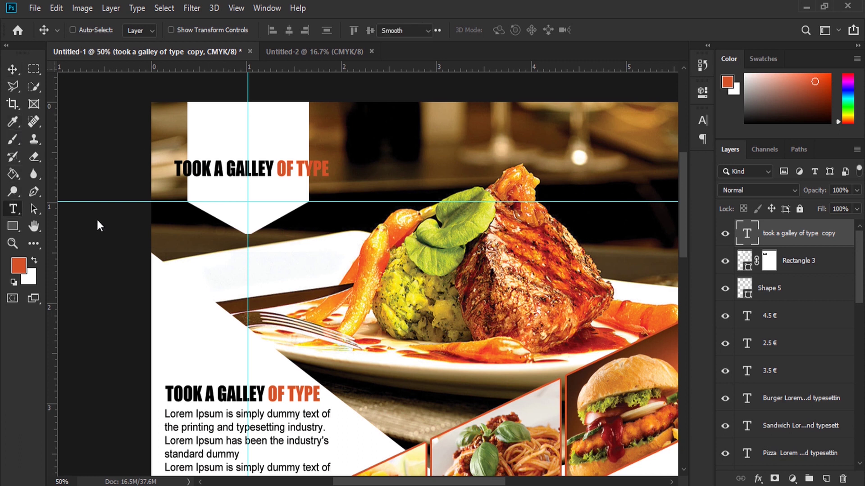
{"action": "left_click", "coordinate": [272, 168]}
{"action": "left_click_drag", "start_coordinate": [273, 168], "coordinate": [332, 170]}
{"action": "right_click", "coordinate": [326, 170]}
{"action": "left_click", "coordinate": [347, 199]}
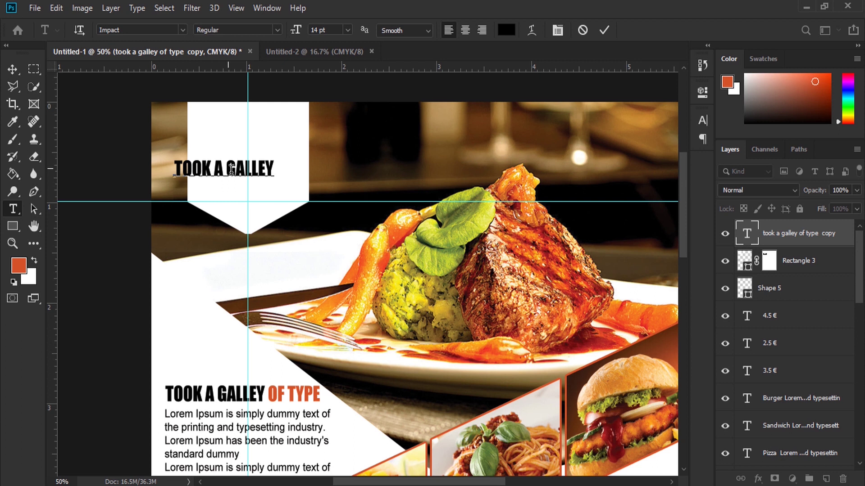
{"action": "right_click", "coordinate": [223, 189]}
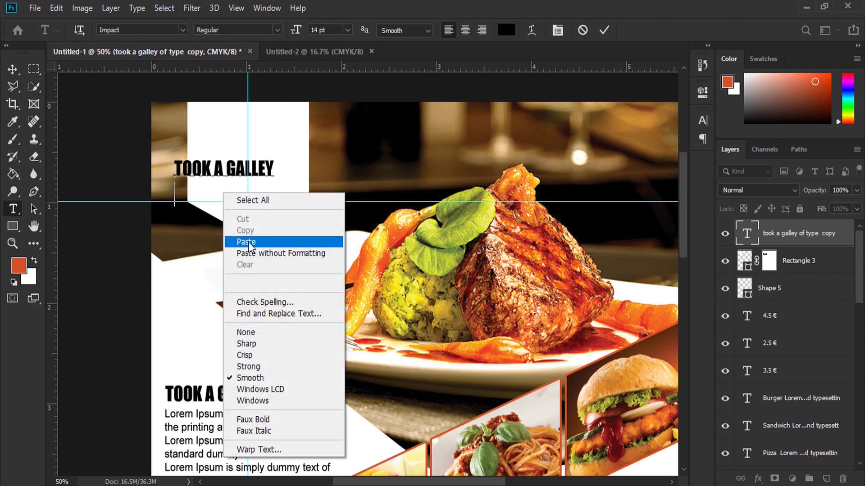
{"action": "left_click", "coordinate": [248, 242]}
Retype the lines as 'THE LOG' and 'HERE', colour HERE orange, and centre-align them
{"action": "triple_click", "coordinate": [217, 170]}
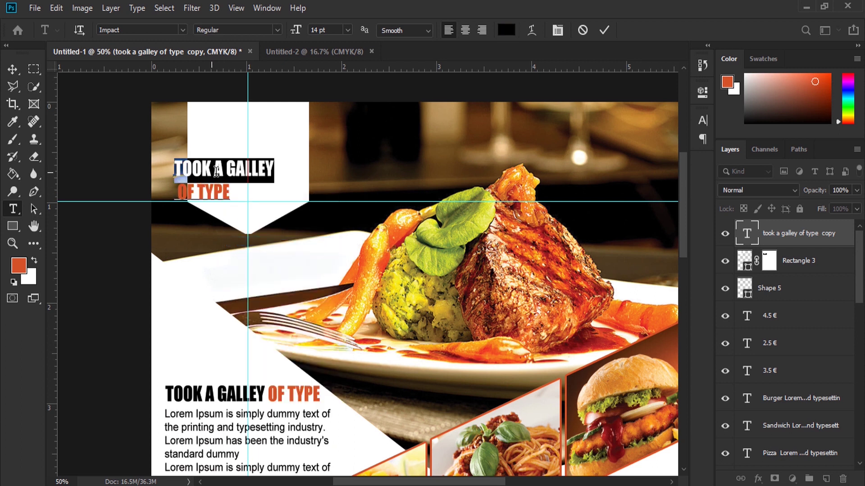
{"action": "type", "text": "THE"}
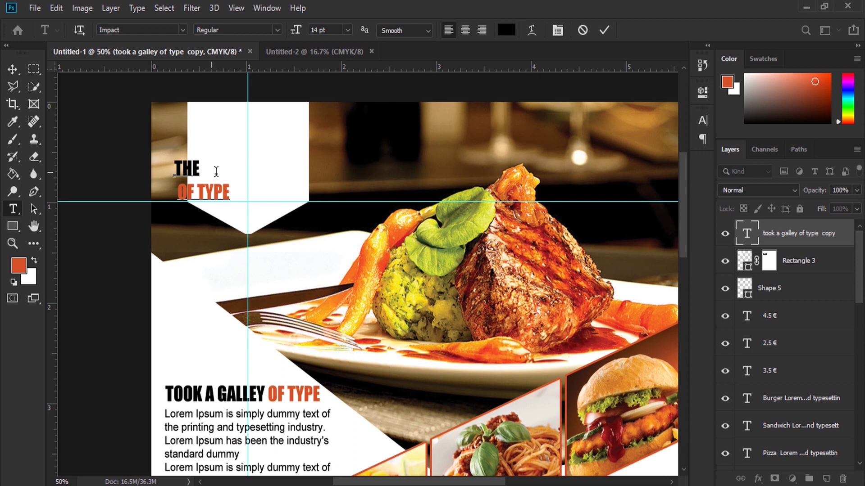
{"action": "type", "text": " LOG"}
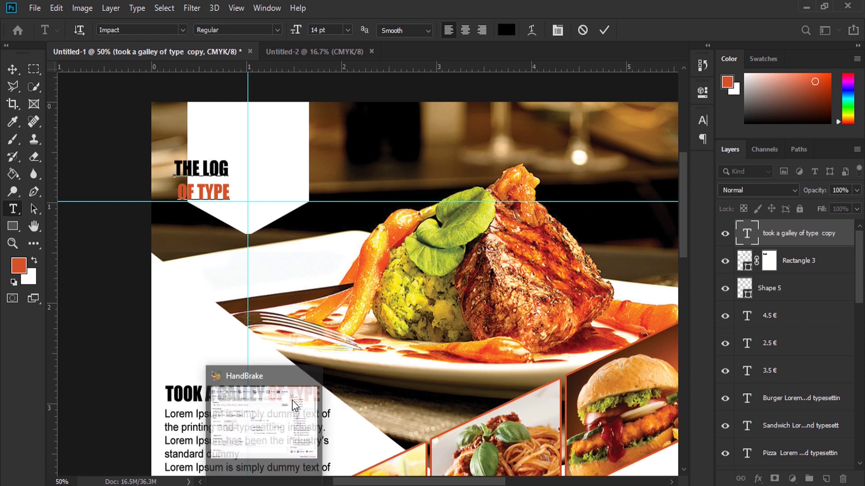
{"action": "triple_click", "coordinate": [203, 191]}
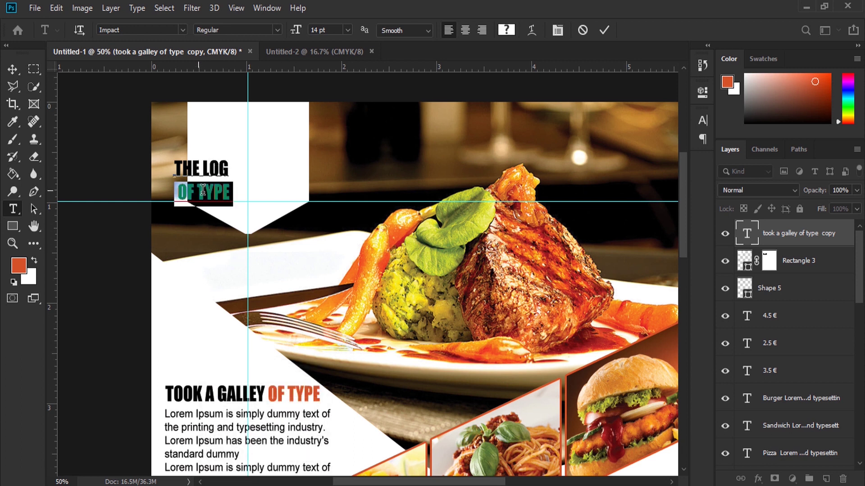
{"action": "type", "text": "HERE"}
{"action": "double_click", "coordinate": [202, 191]}
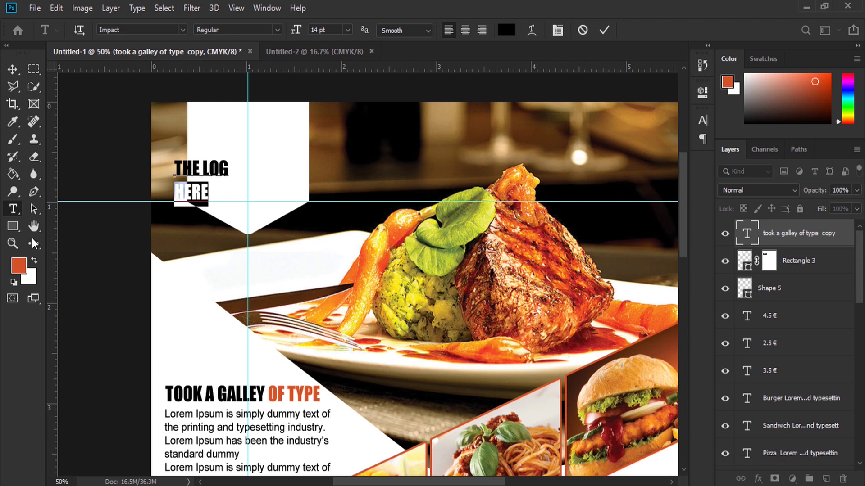
{"action": "double_click", "coordinate": [33, 260]}
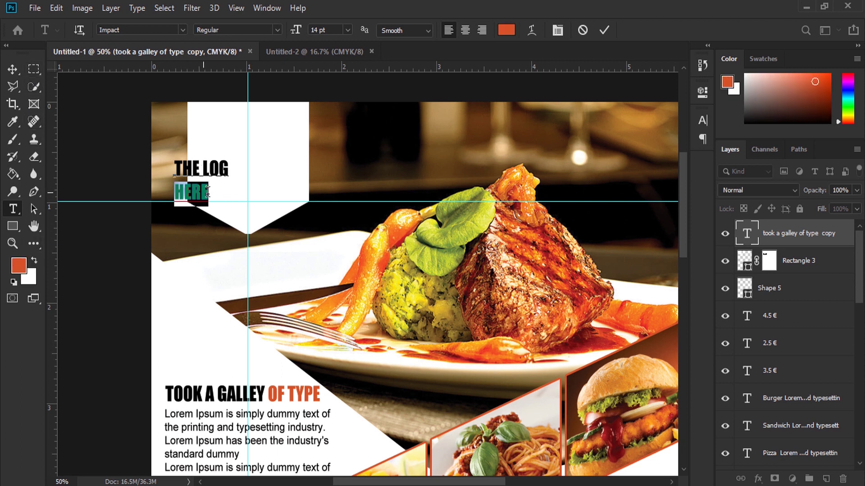
{"action": "left_click_drag", "start_coordinate": [207, 191], "coordinate": [162, 166]}
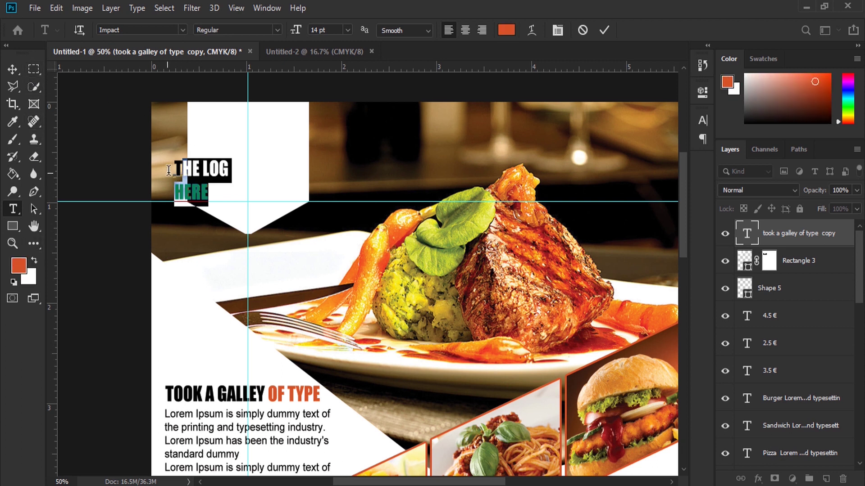
{"action": "left_click", "coordinate": [465, 30]}
Enlarge the text, centre it in the banner, and correct the first line to 'THE LOGO'
{"action": "left_click_drag", "start_coordinate": [297, 31], "coordinate": [300, 33]}
{"action": "left_click", "coordinate": [12, 70]}
{"action": "left_click_drag", "start_coordinate": [169, 171], "coordinate": [243, 158]}
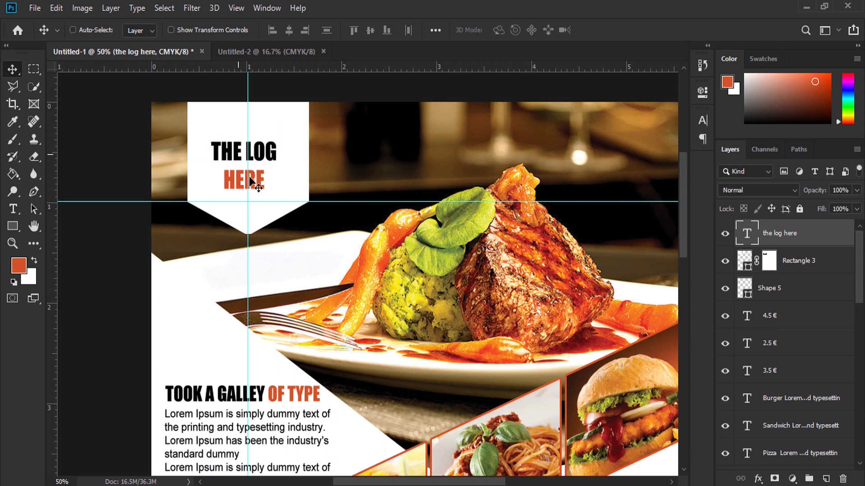
{"action": "left_click", "coordinate": [13, 209]}
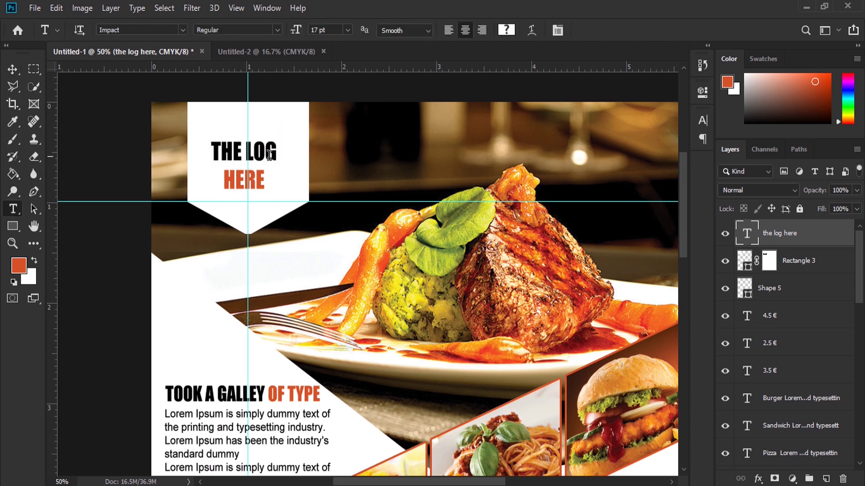
{"action": "left_click", "coordinate": [269, 154]}
{"action": "type", "text": "o"}
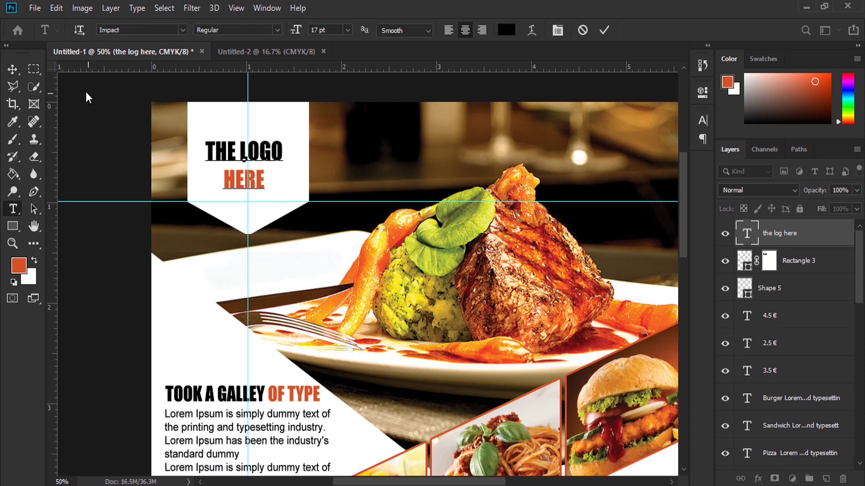
{"action": "left_click", "coordinate": [13, 69]}
Use View > Fit on Screen to show the whole flyer, then View > Clear Canvas Guides
{"action": "left_click", "coordinate": [228, 8]}
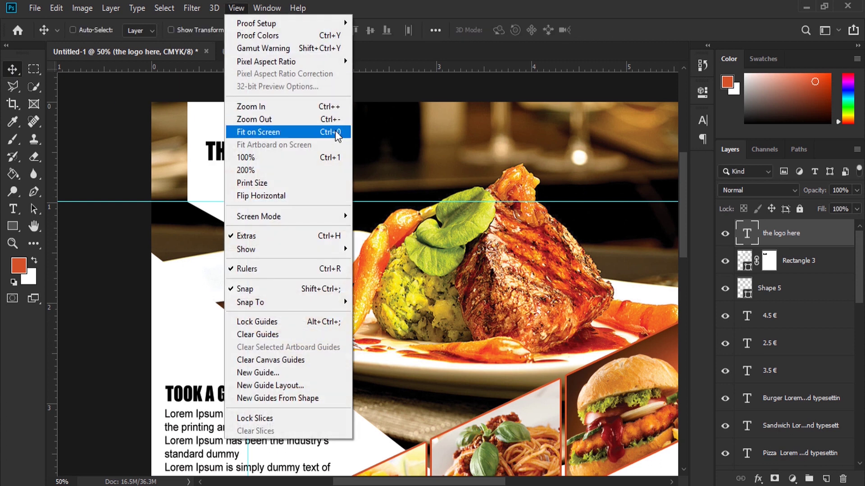
{"action": "left_click", "coordinate": [338, 132]}
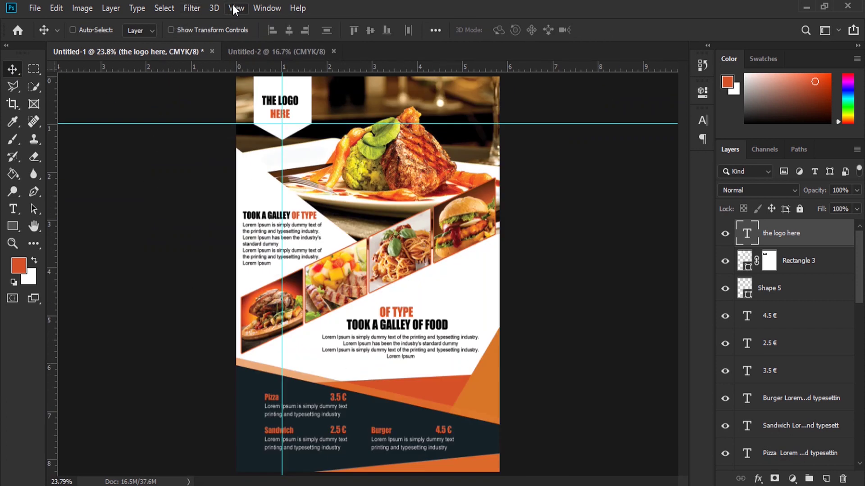
{"action": "left_click", "coordinate": [235, 8]}
{"action": "left_click", "coordinate": [235, 364]}
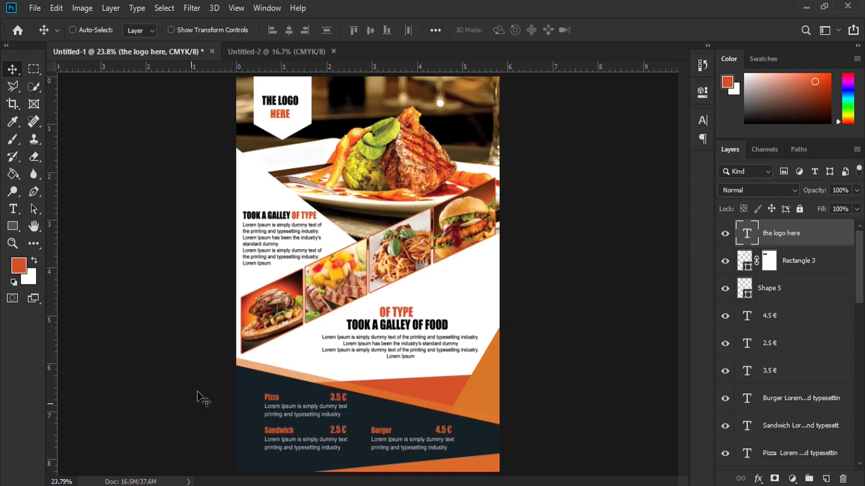